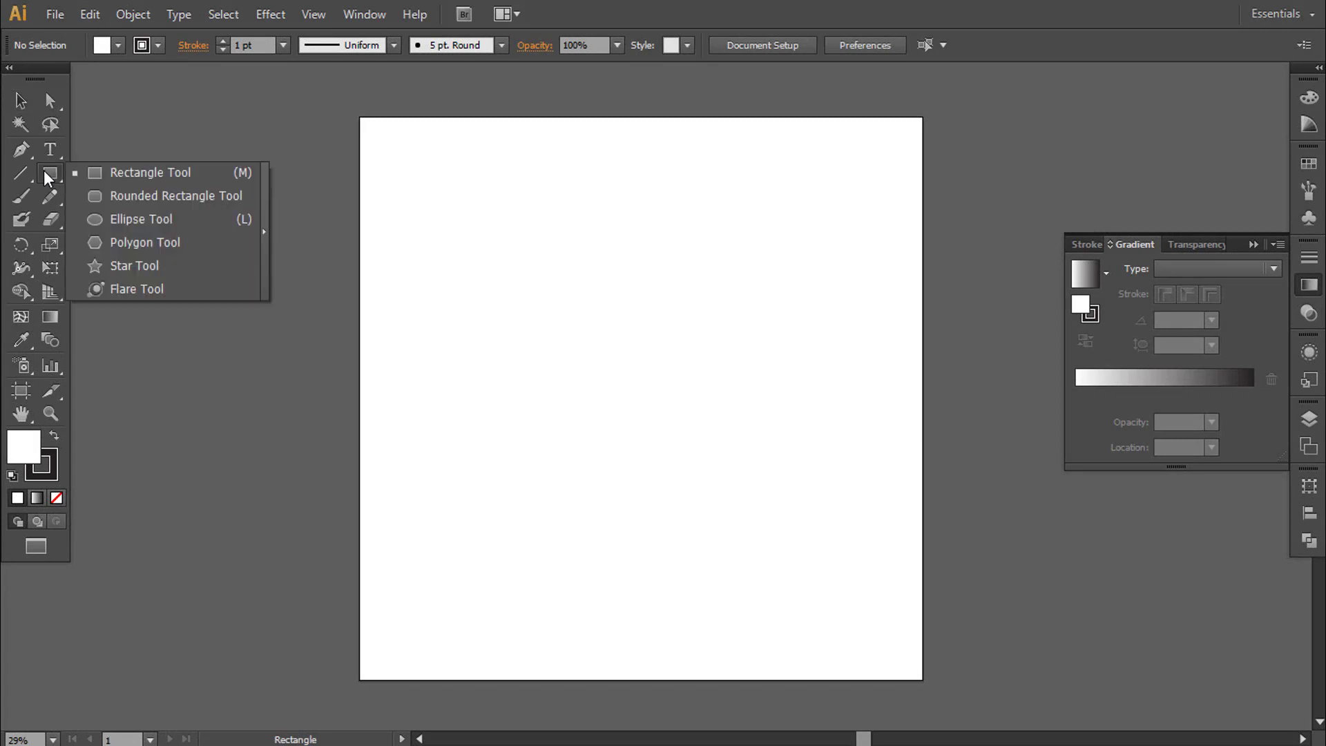
Draw a square near the centre of the artboard and fill it with coral red FF5555
{"action": "left_click_drag", "start_coordinate": [505, 284], "coordinate": [744, 522]}
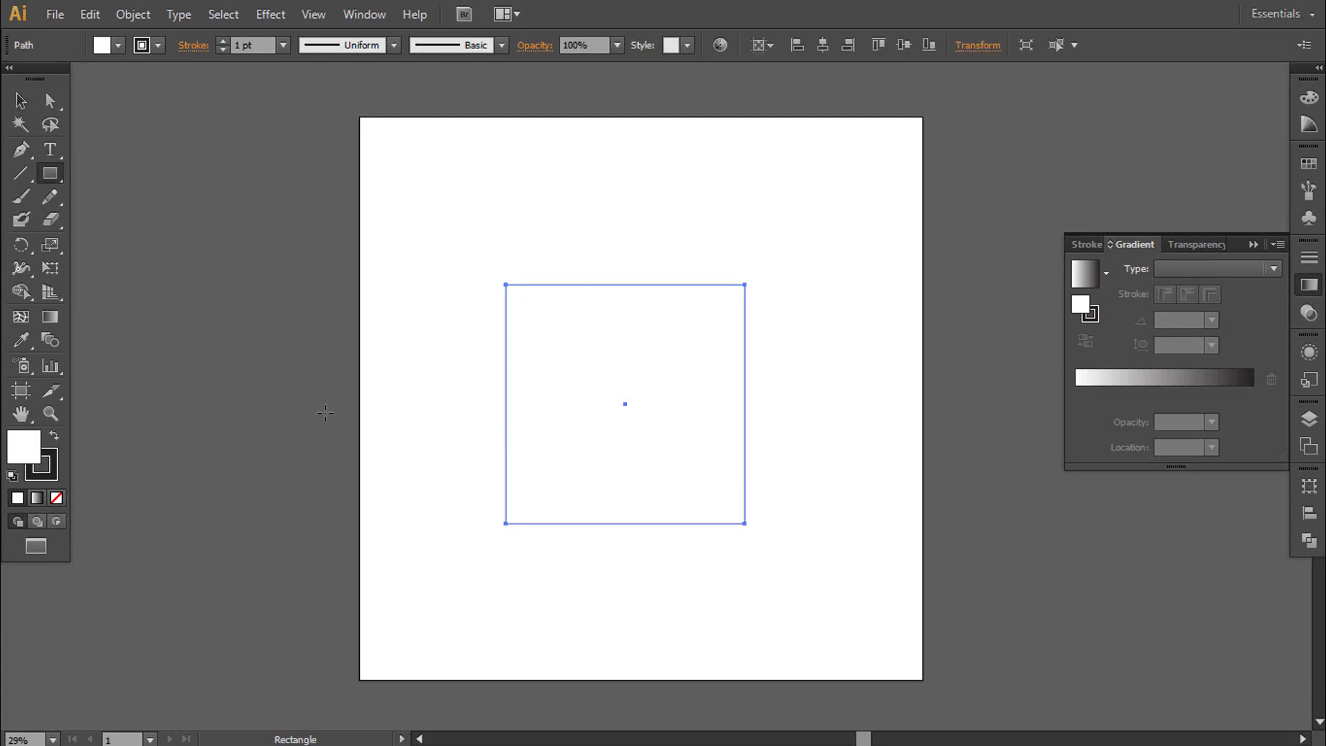
{"action": "double_click", "coordinate": [26, 449]}
{"action": "left_click_drag", "start_coordinate": [181, 173], "coordinate": [223, 169]}
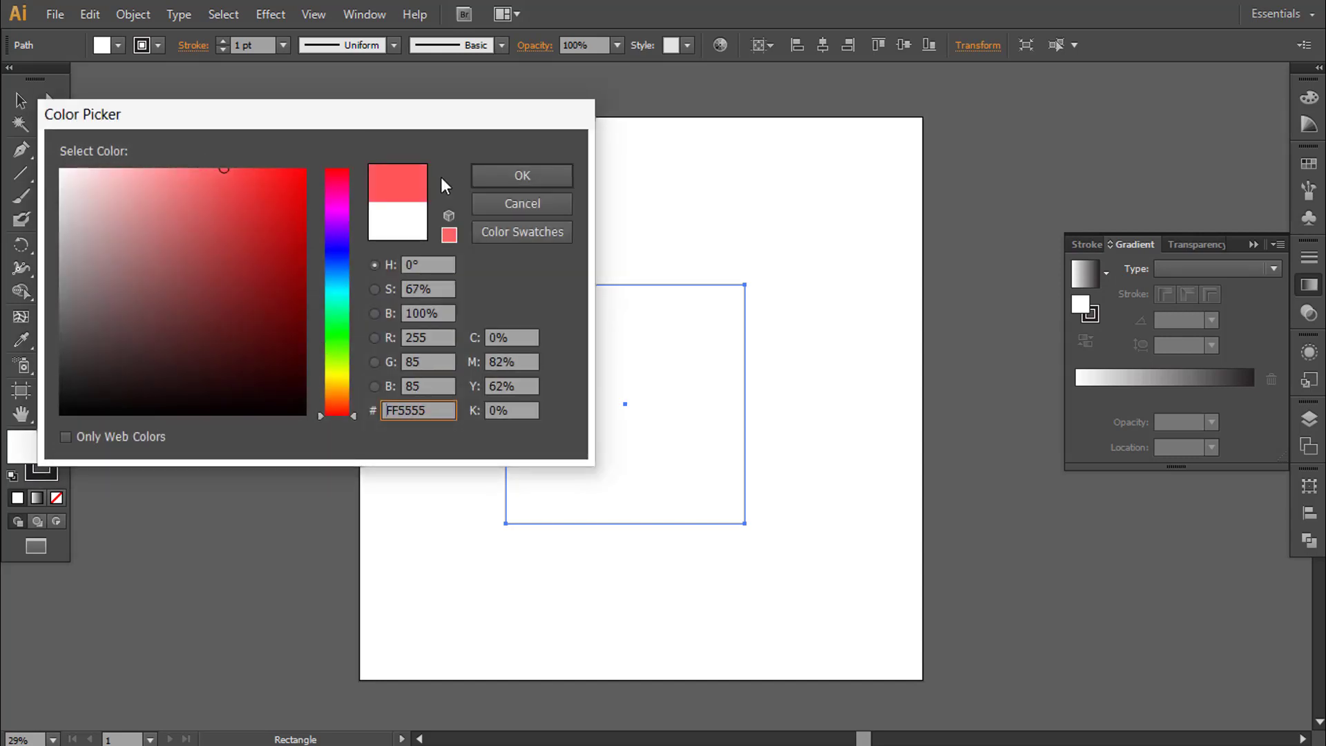
{"action": "left_click", "coordinate": [522, 176]}
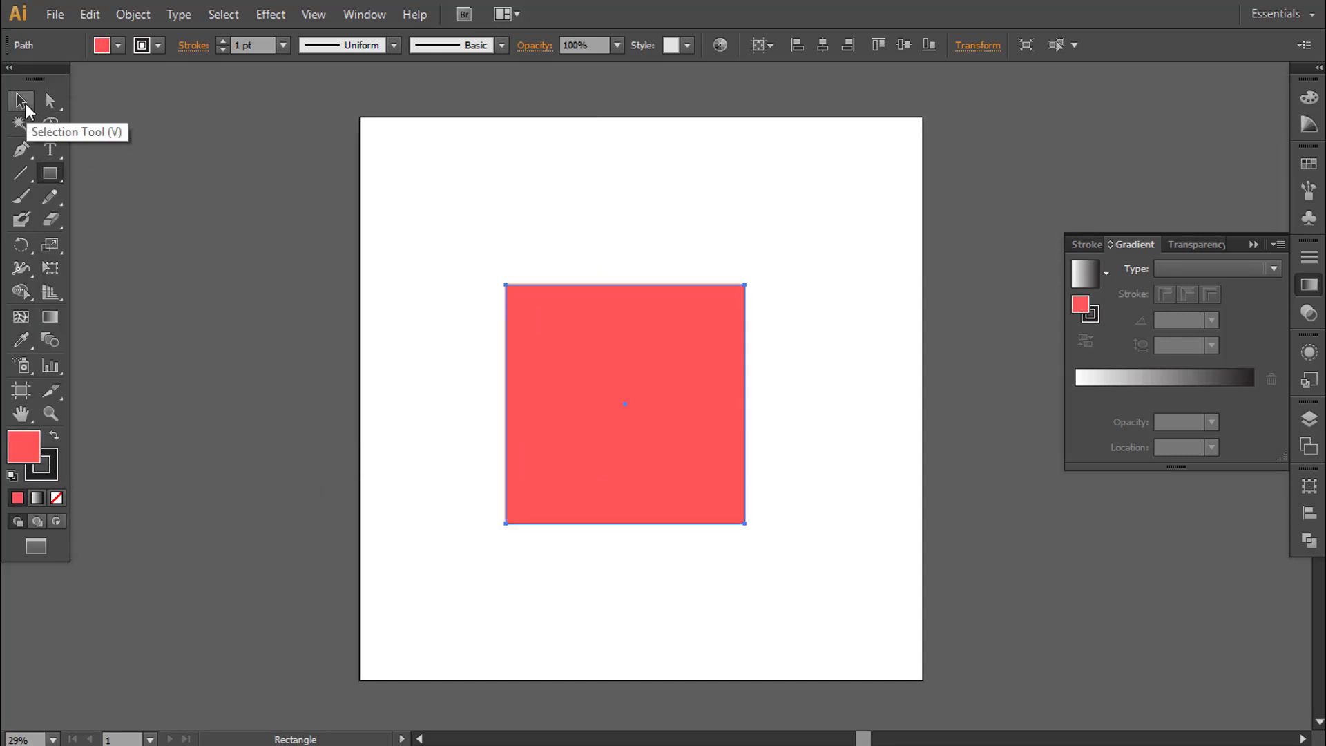
Draw a circle about 848 px in diameter fitting exactly inside the square and fill it with darker red E24242
{"action": "left_click_drag", "start_coordinate": [50, 173], "coordinate": [114, 219]}
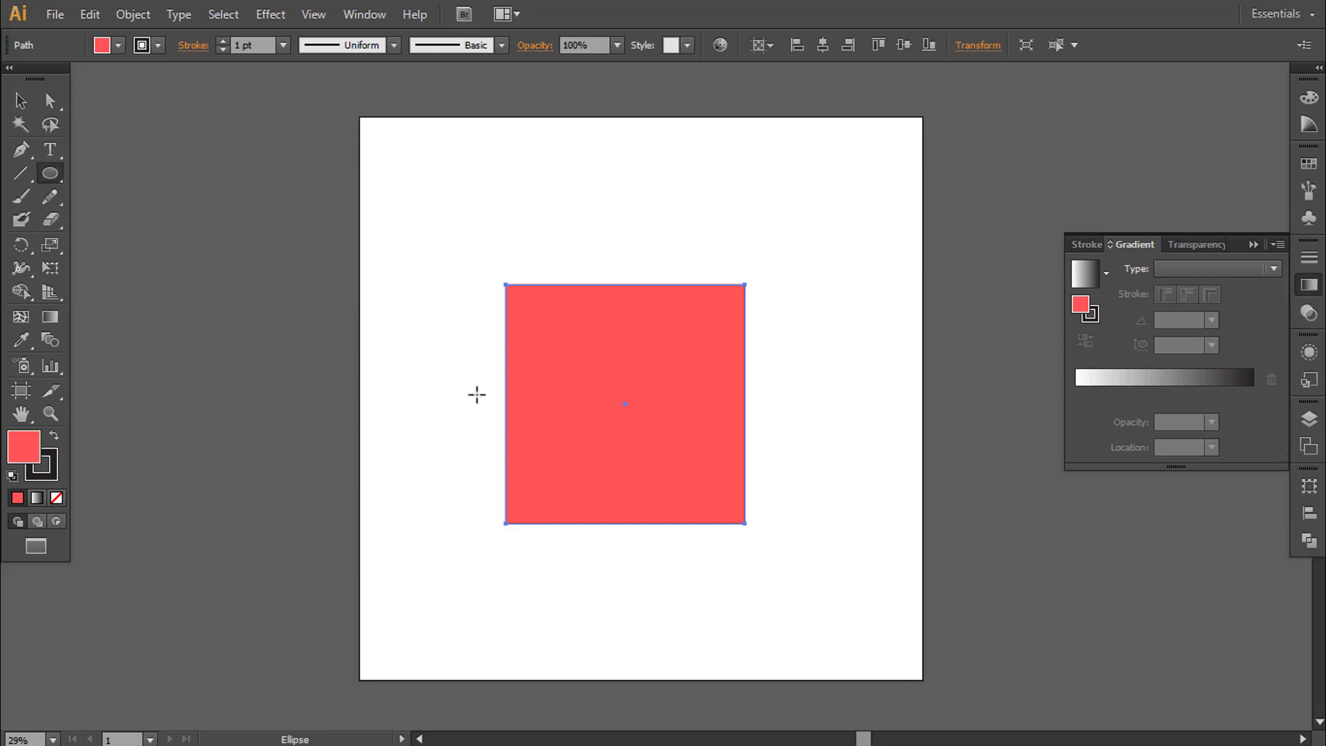
{"action": "left_click_drag", "start_coordinate": [509, 284], "coordinate": [743, 523]}
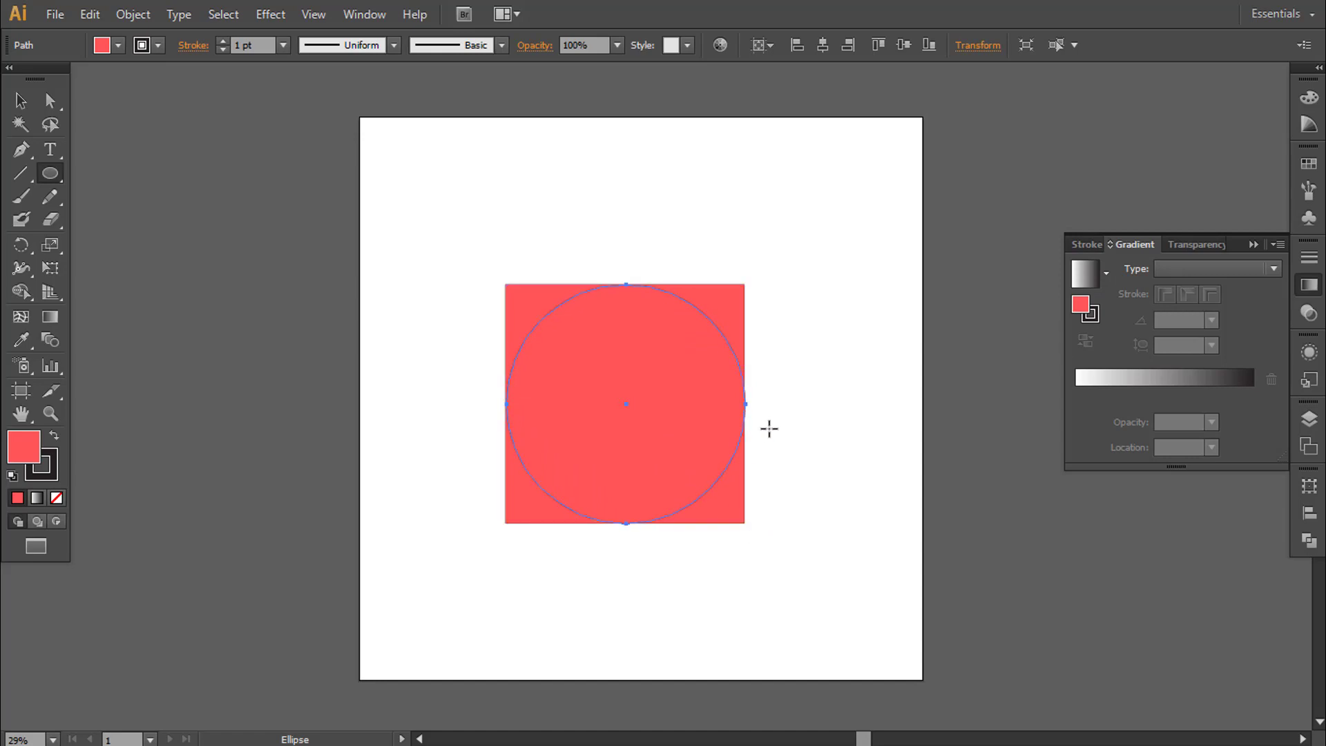
{"action": "left_click", "coordinate": [25, 103]}
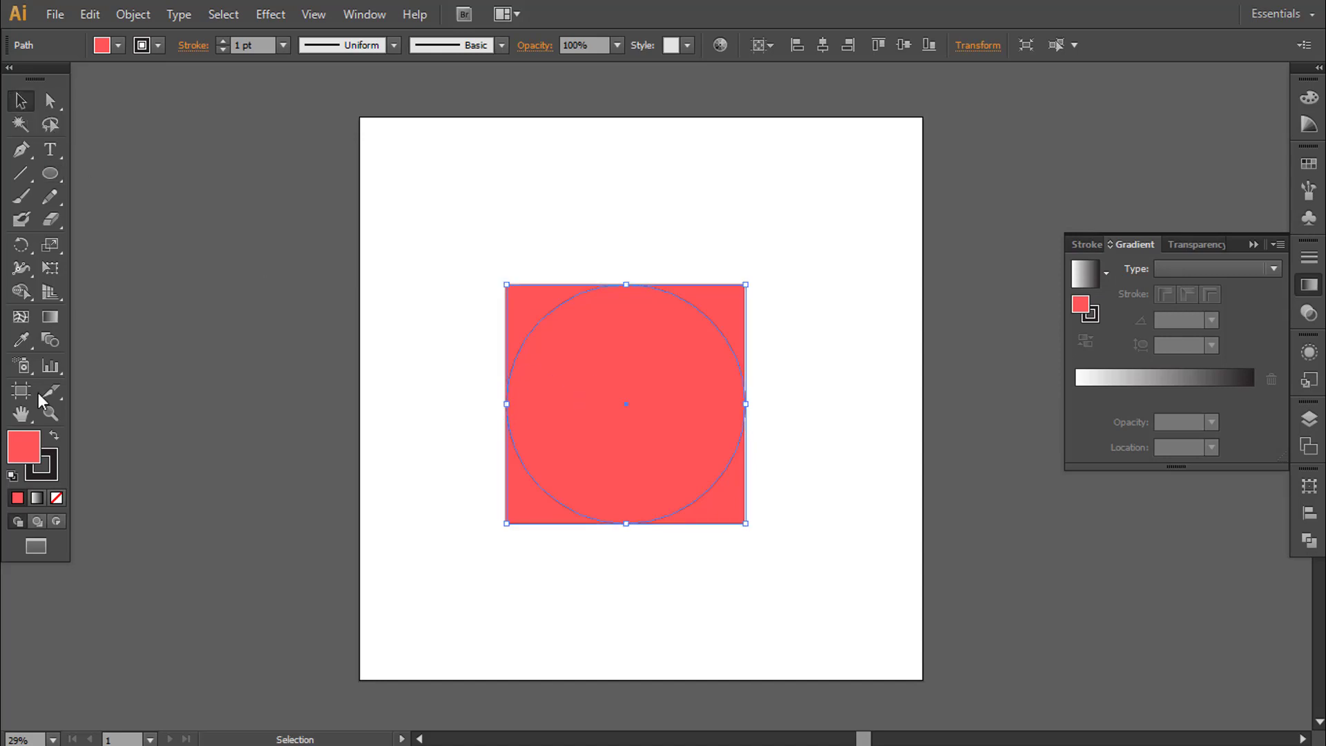
{"action": "double_click", "coordinate": [24, 446]}
{"action": "left_click", "coordinate": [235, 196]}
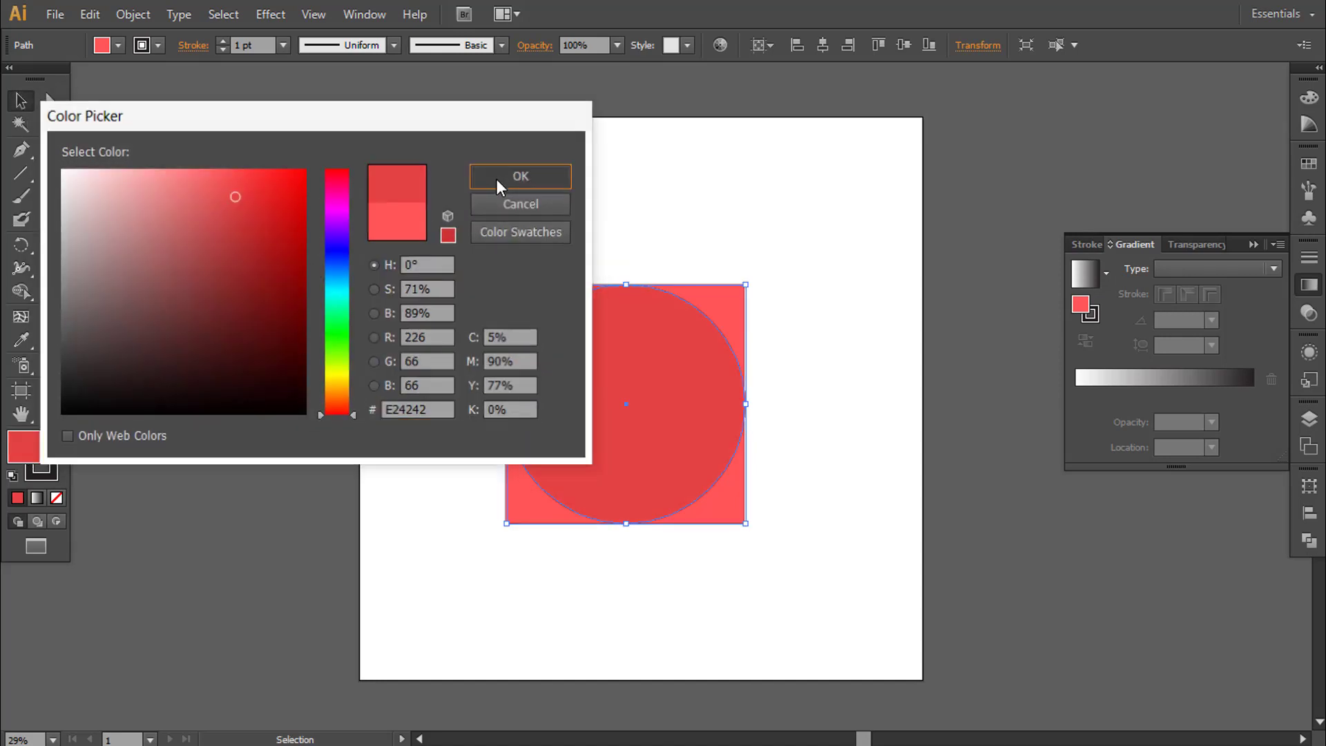
{"action": "left_click", "coordinate": [500, 180]}
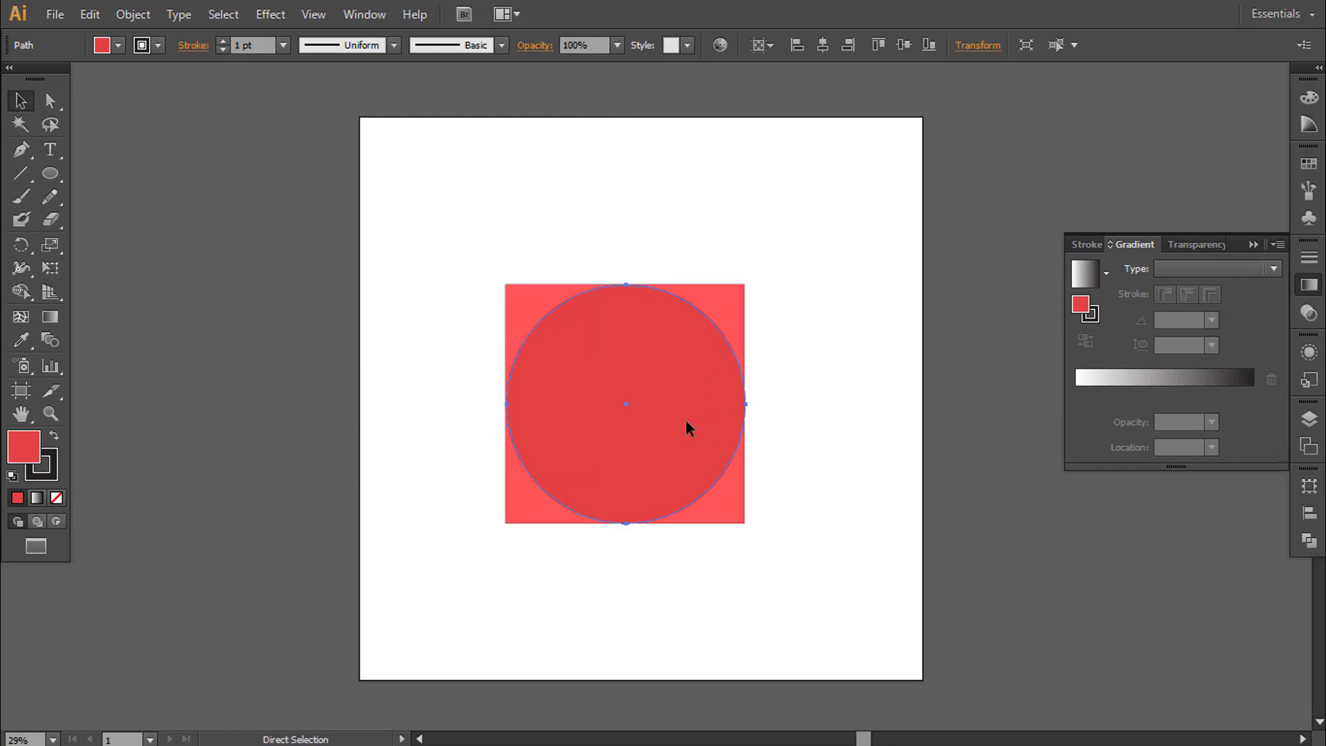
Duplicate the circle in place and scale one copy concentrically to about 65% of its size
{"action": "key", "text": "ctrl+c"}
{"action": "left_click_drag", "start_coordinate": [745, 526], "coordinate": [715, 482]}
{"action": "key", "text": "ctrl+f"}
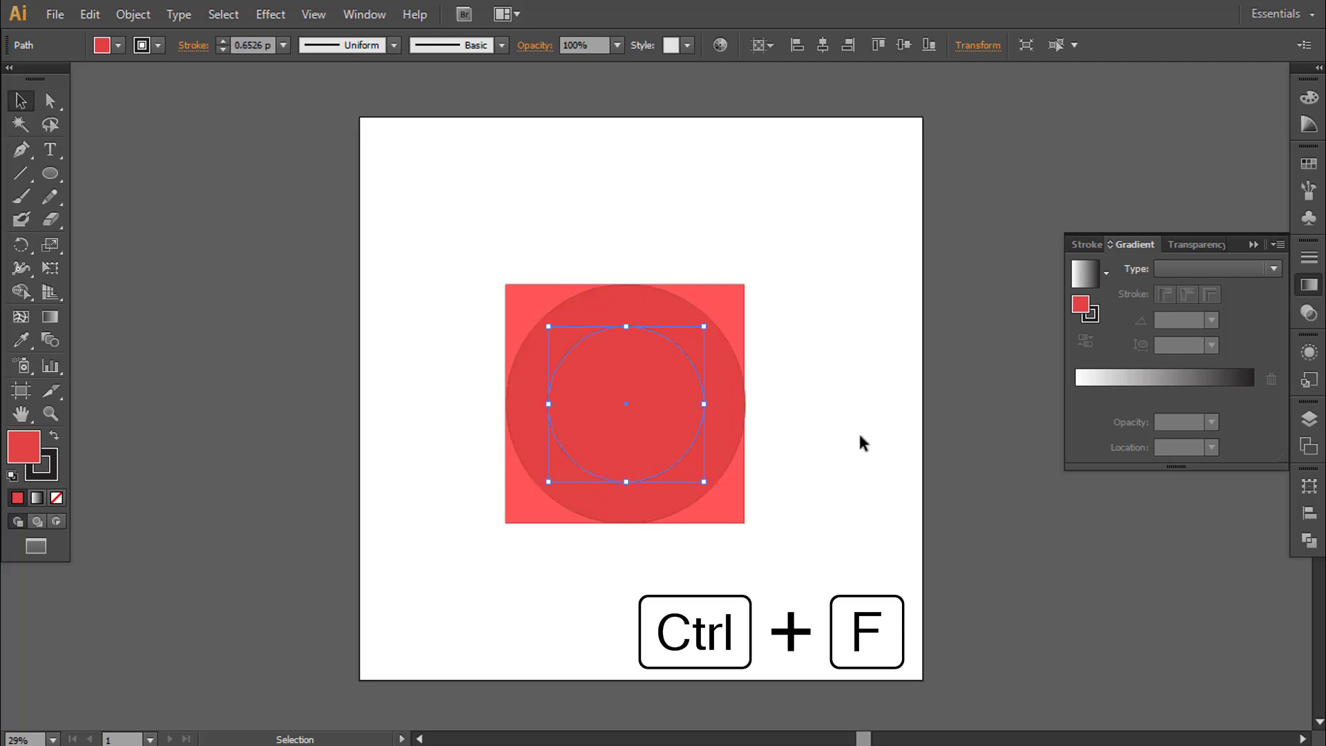
{"action": "left_click", "coordinate": [765, 416]}
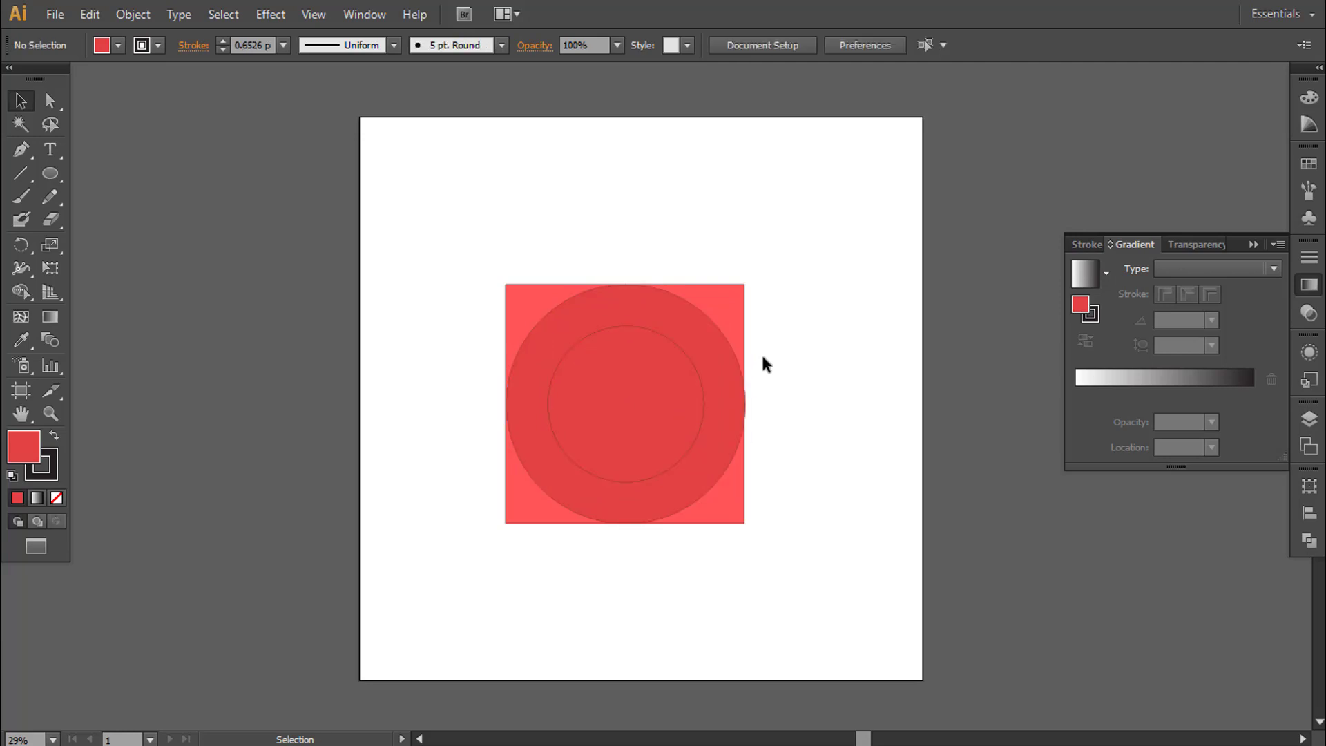
Duplicate the circle inscribed in the square in place and enlarge the copy concentrically to about 111%, slightly beyond the square's sides
{"action": "left_click", "coordinate": [731, 393]}
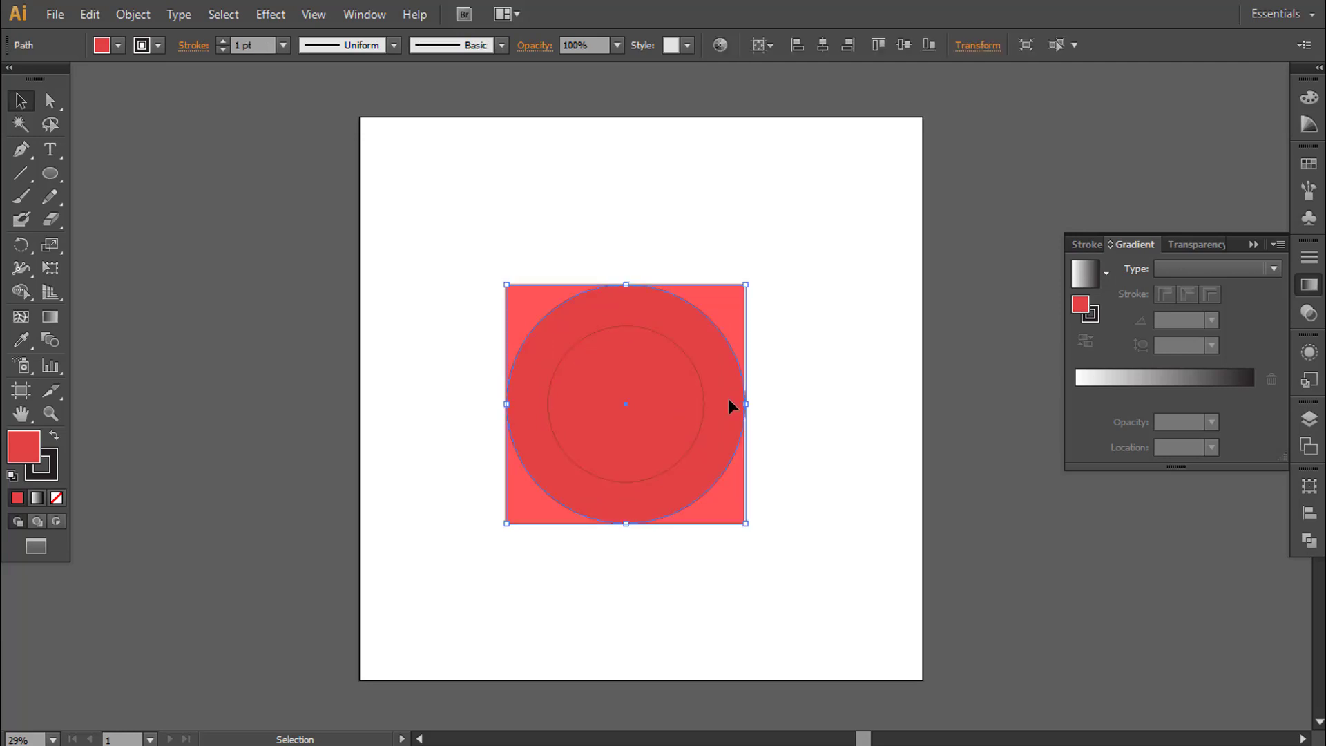
{"action": "key", "text": "a"}
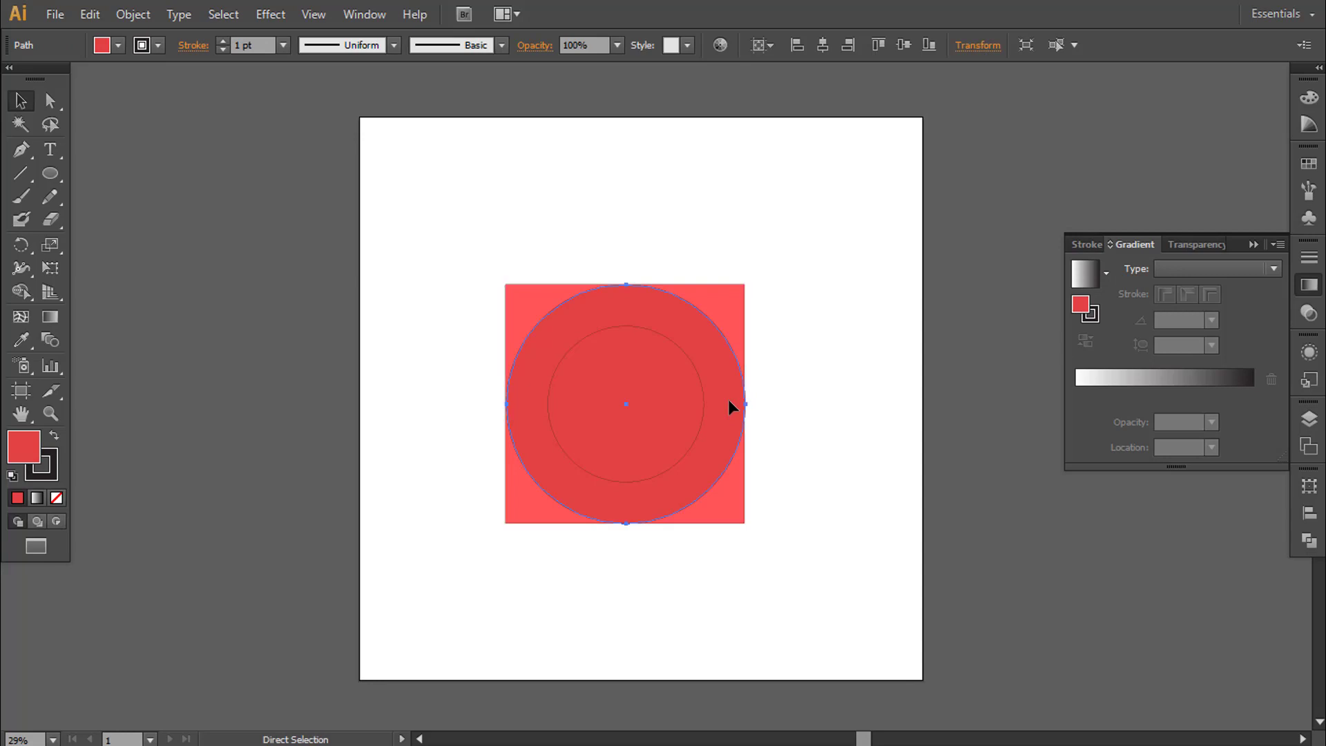
{"action": "key", "text": "ctrl+c"}
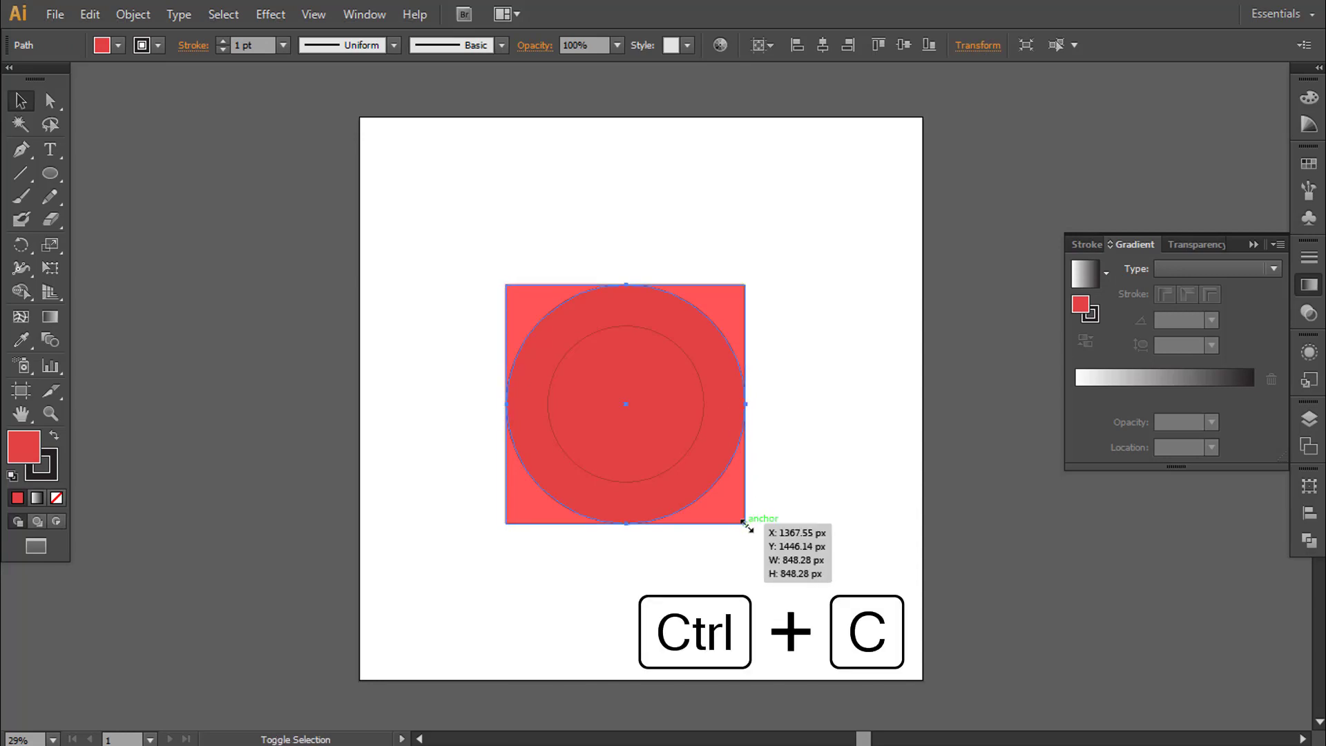
{"action": "key", "text": "ctrl+f"}
{"action": "left_click_drag", "start_coordinate": [746, 525], "coordinate": [759, 536]}
{"action": "left_click", "coordinate": [779, 427]}
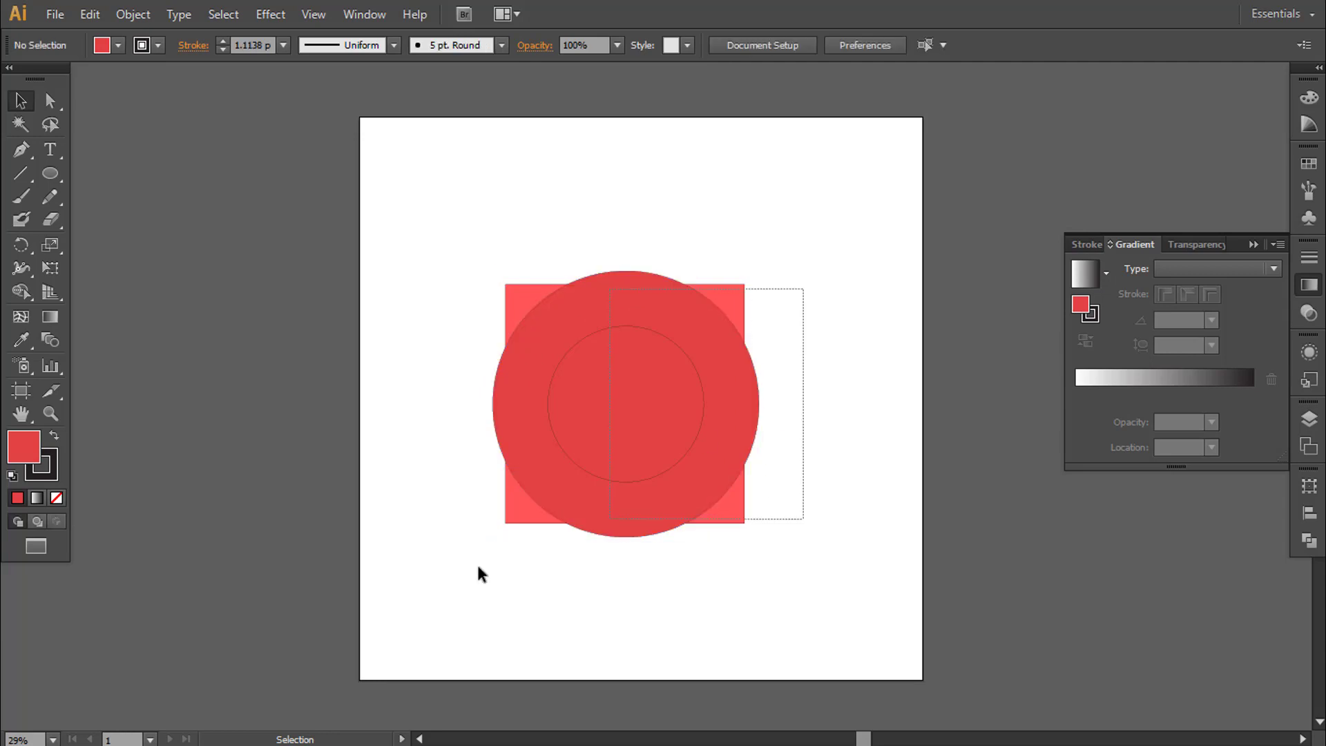
Remove the stroke from the square and all three circles
{"action": "key", "text": "ctrl+a"}
{"action": "left_click", "coordinate": [46, 475]}
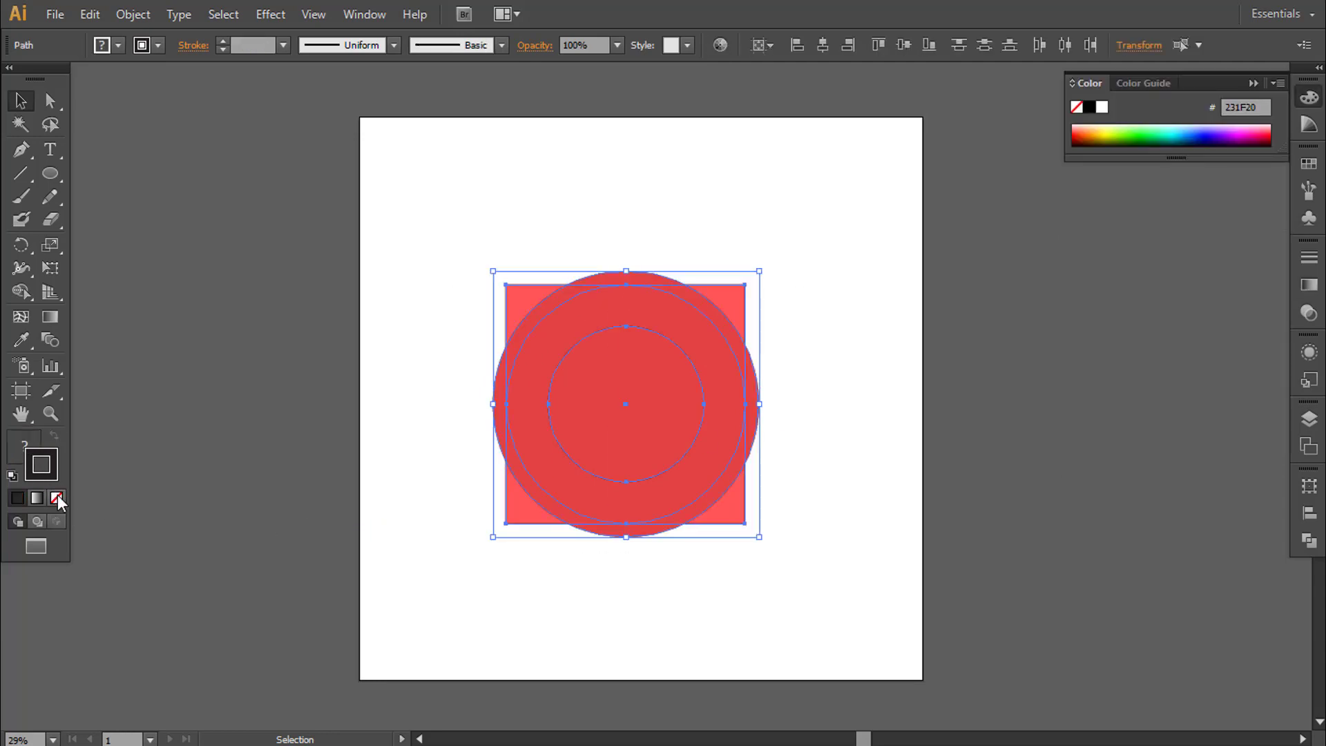
{"action": "left_click", "coordinate": [56, 497]}
{"action": "left_click", "coordinate": [539, 202]}
{"action": "left_click", "coordinate": [578, 370]}
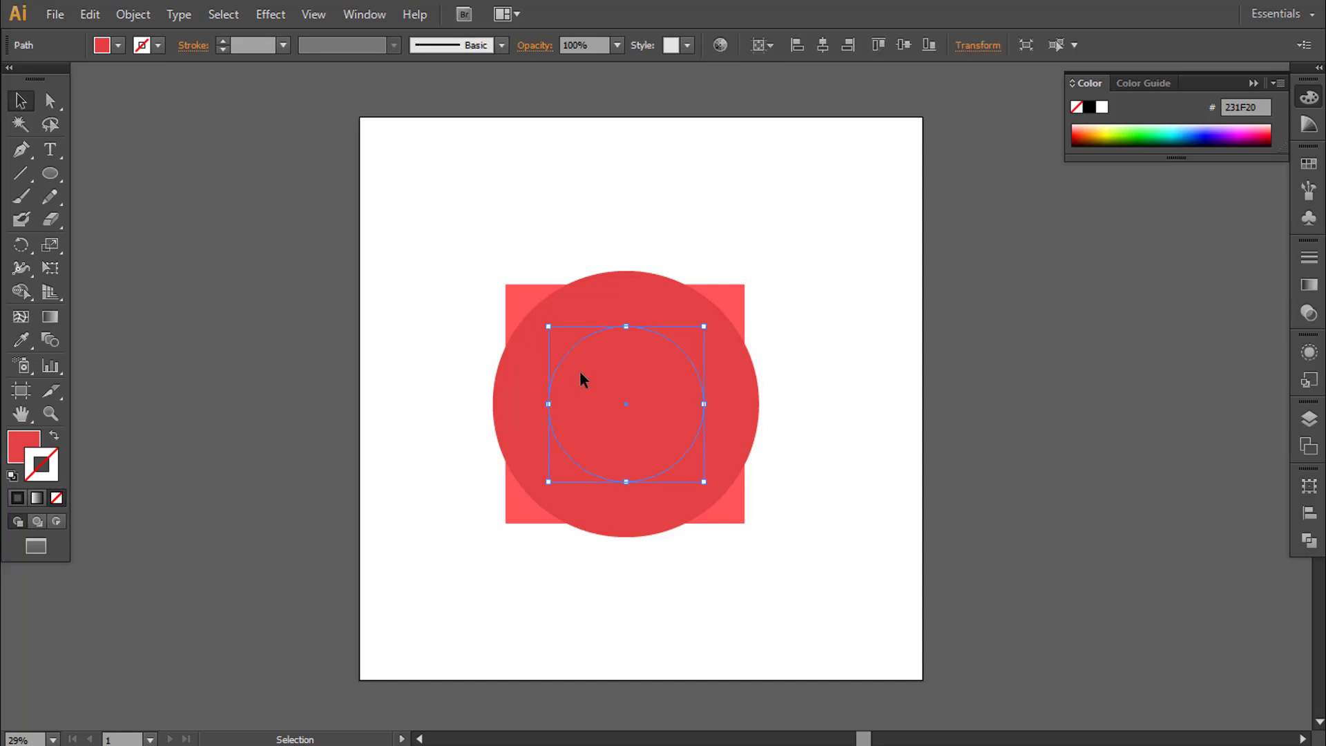
{"action": "left_click", "coordinate": [576, 307]}
With Shape Builder, delete everything outside the middle circle except the square's lower-right corner piece, leaving a gap between them
{"action": "key", "text": "ctrl+a"}
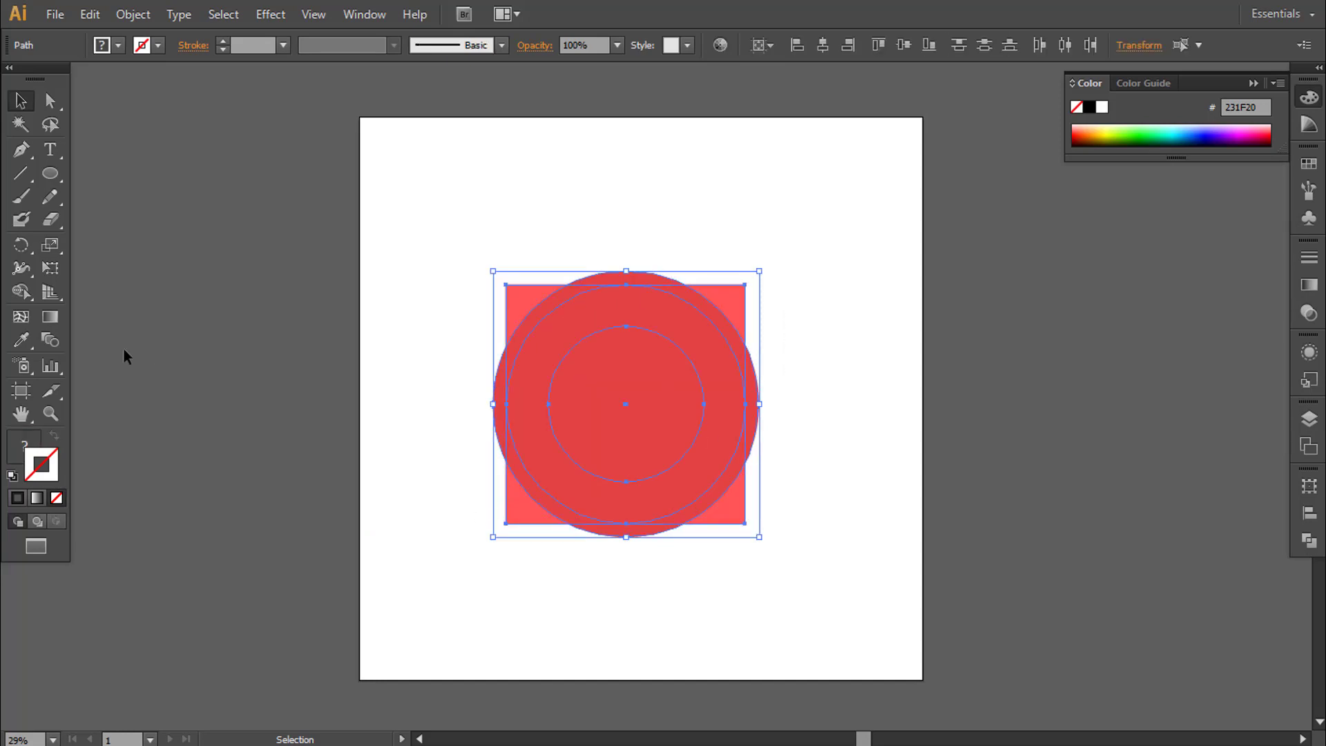
{"action": "left_click", "coordinate": [21, 291]}
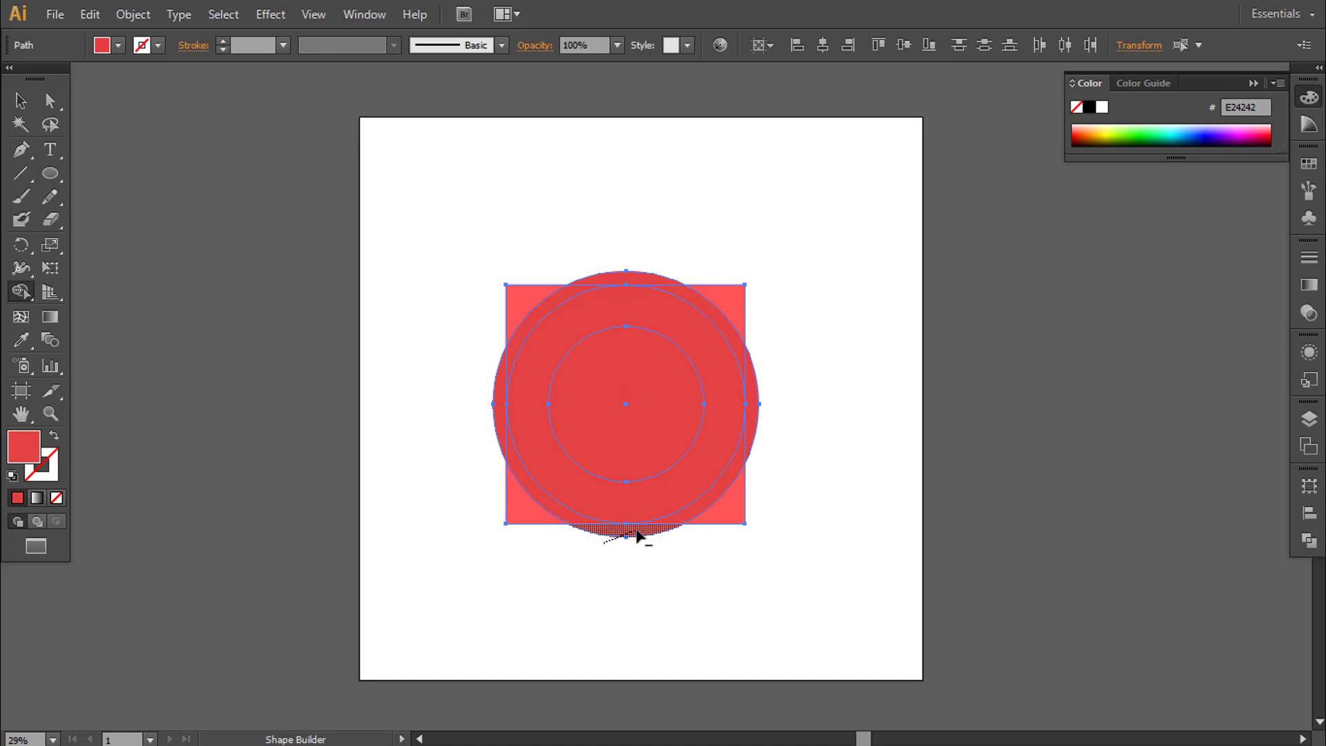
{"action": "left_click", "coordinate": [689, 514], "text": "alt"}
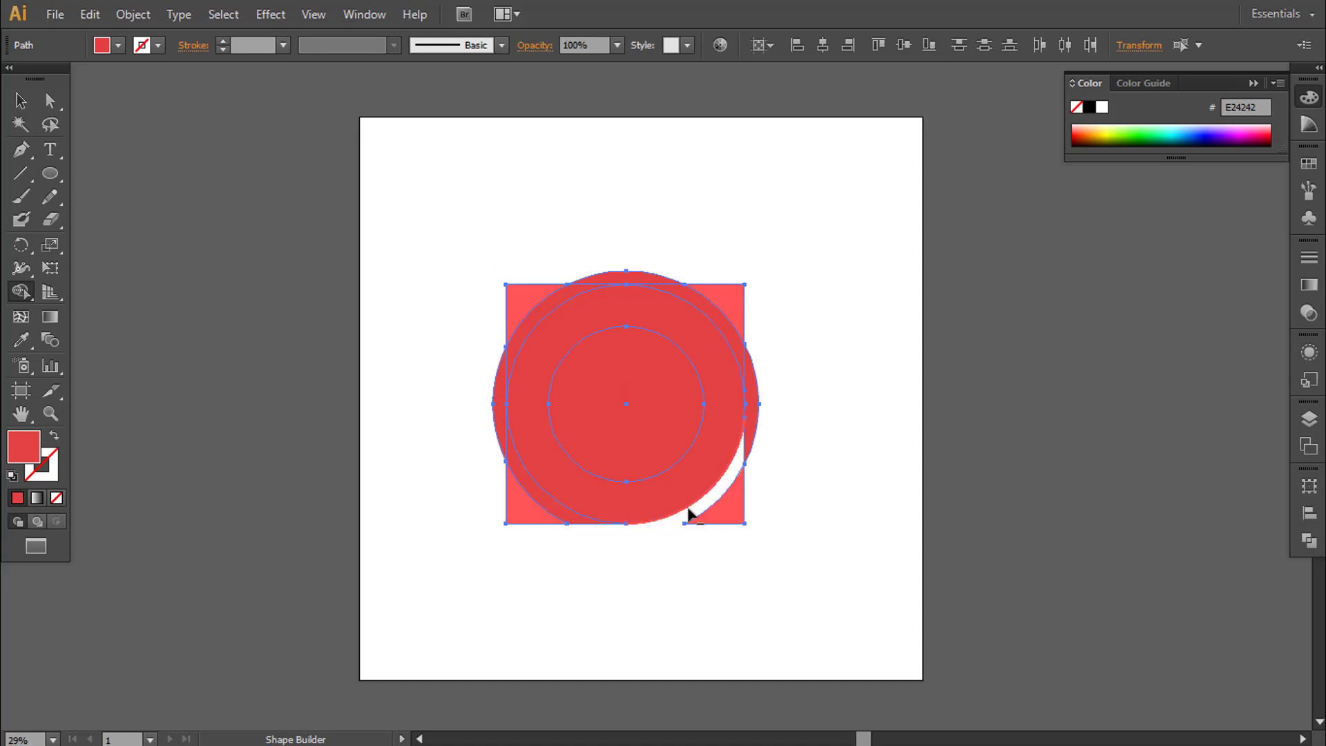
{"action": "left_click", "coordinate": [753, 414], "text": "alt"}
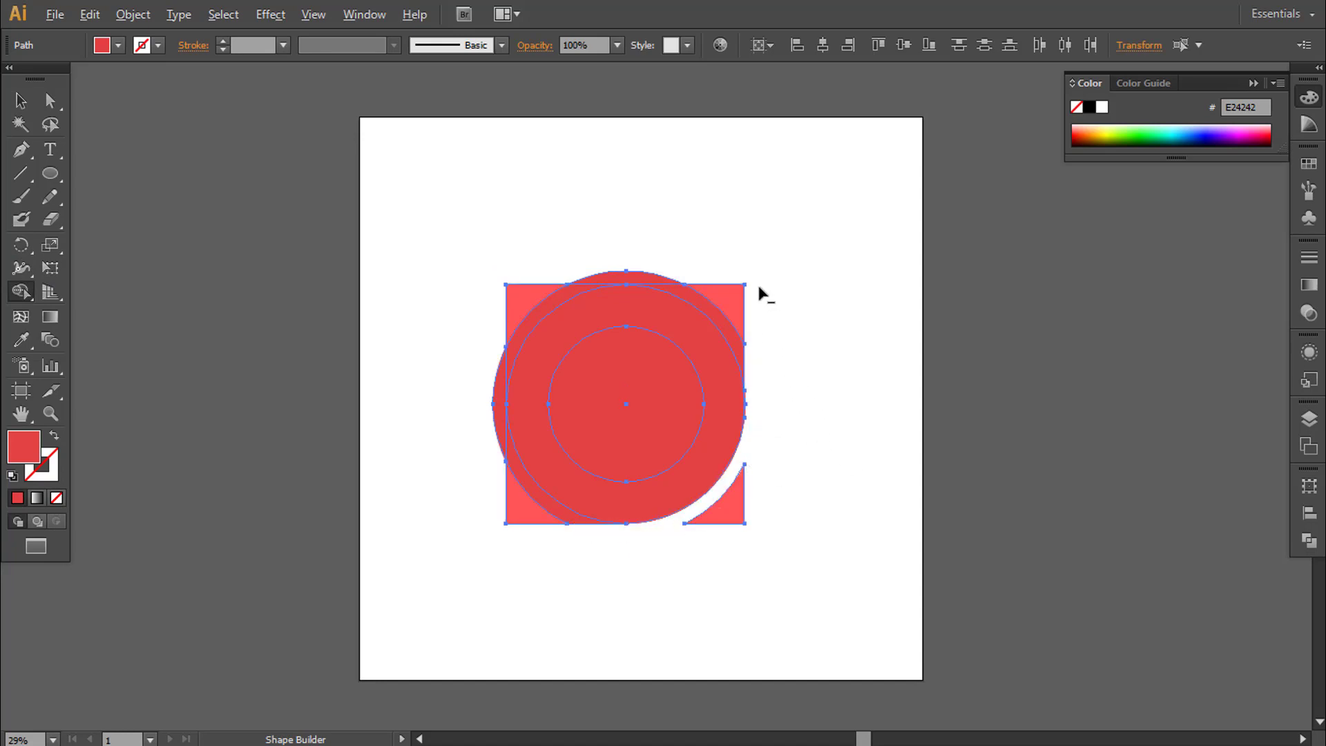
{"action": "left_click_drag", "start_coordinate": [760, 289], "coordinate": [731, 331]}
{"action": "mouse_move", "coordinate": [668, 263]}
{"action": "left_mouse_down"}
{"action": "mouse_move", "coordinate": [541, 299]}
{"action": "mouse_move", "coordinate": [491, 408]}
{"action": "left_mouse_up"}
{"action": "left_click", "coordinate": [496, 428], "text": "alt"}
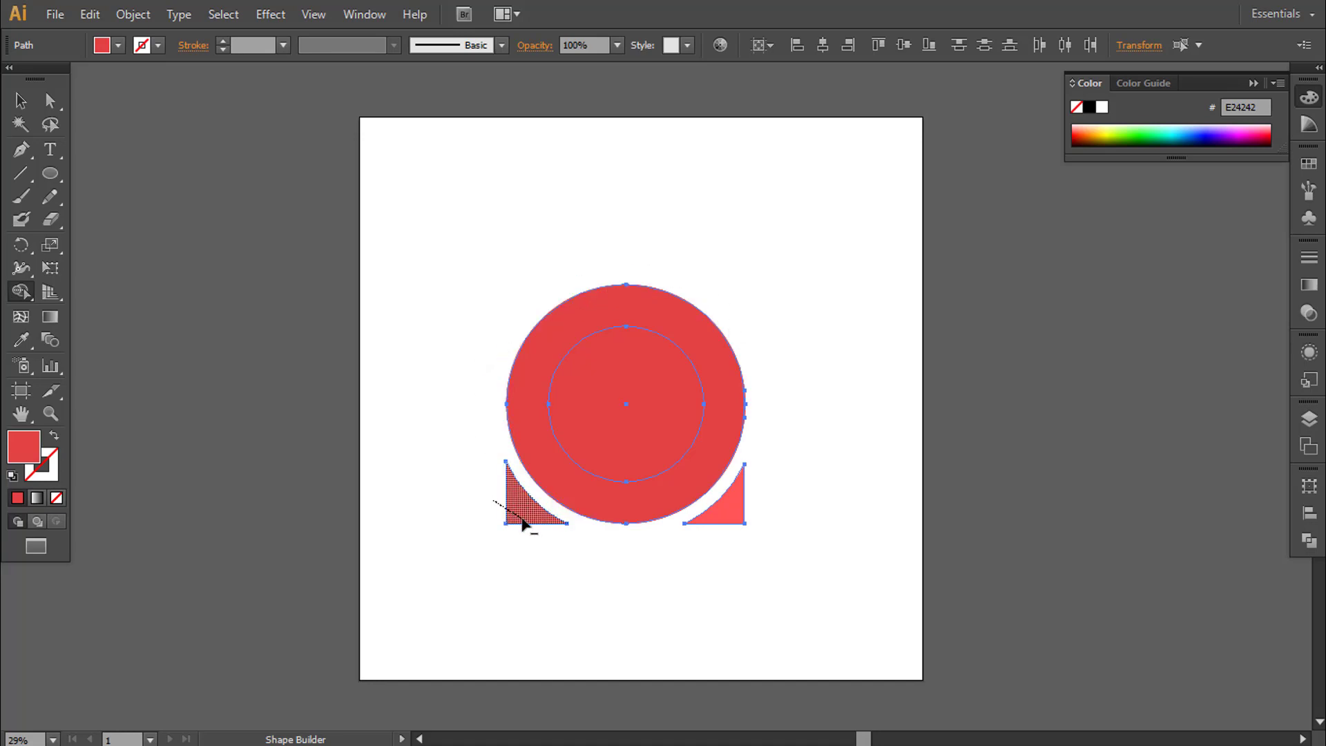
{"action": "left_click", "coordinate": [497, 503], "text": "alt"}
Cut out the inner circle with Shape Builder to form a ring, and deselect the artwork
{"action": "left_click", "coordinate": [616, 464], "text": "alt"}
{"action": "key", "text": "v"}
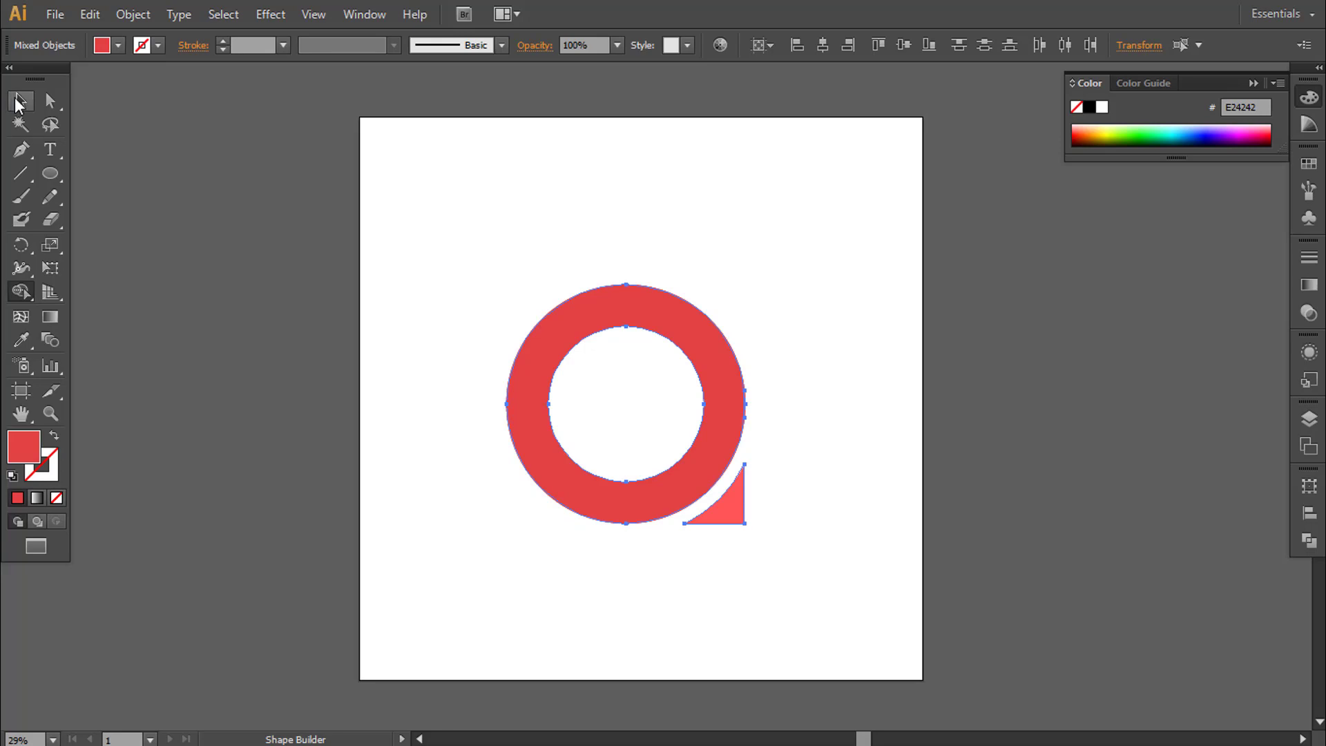
{"action": "left_click", "coordinate": [801, 287]}
{"action": "left_click", "coordinate": [702, 495], "text": "ctrl"}
{"action": "left_click_drag", "start_coordinate": [602, 405], "coordinate": [617, 516]}
{"action": "left_click", "coordinate": [682, 383]}
{"action": "left_click", "coordinate": [815, 486]}
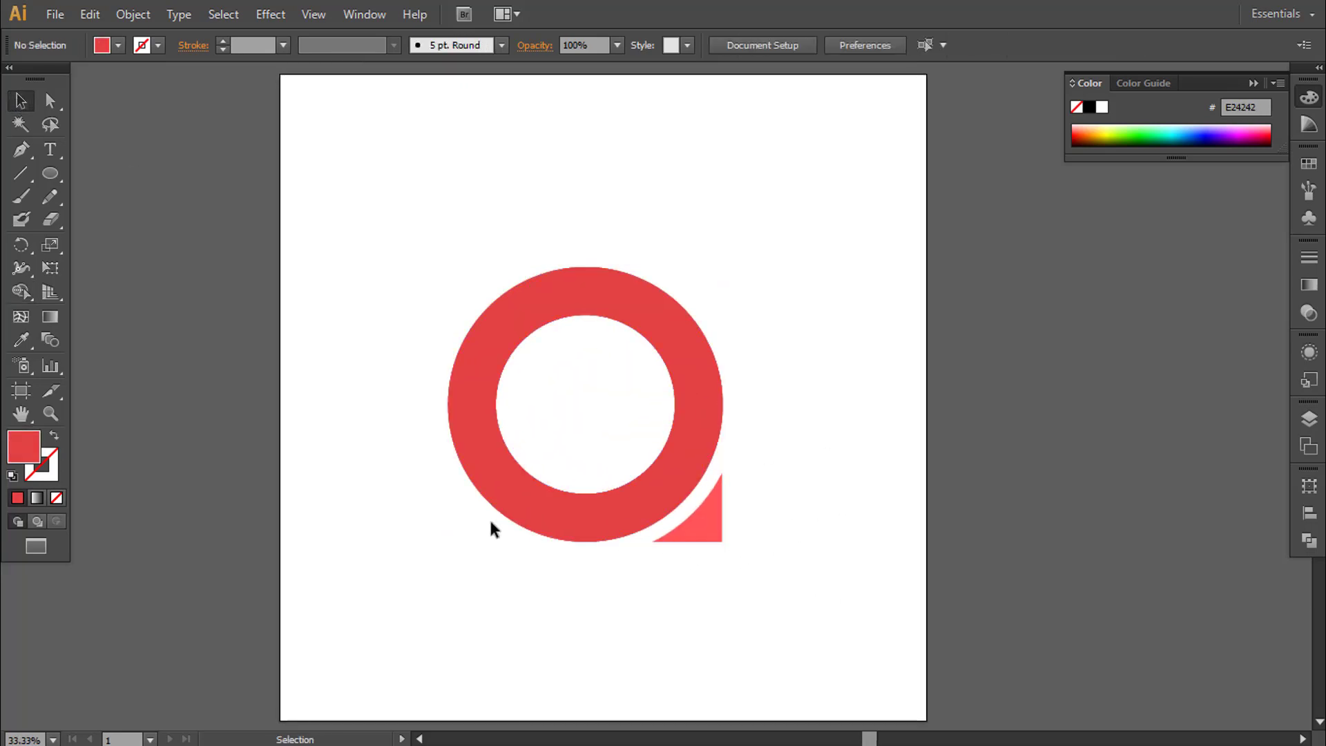
{"action": "left_click", "coordinate": [50, 173]}
{"action": "left_click_drag", "start_coordinate": [484, 314], "coordinate": [829, 622]}
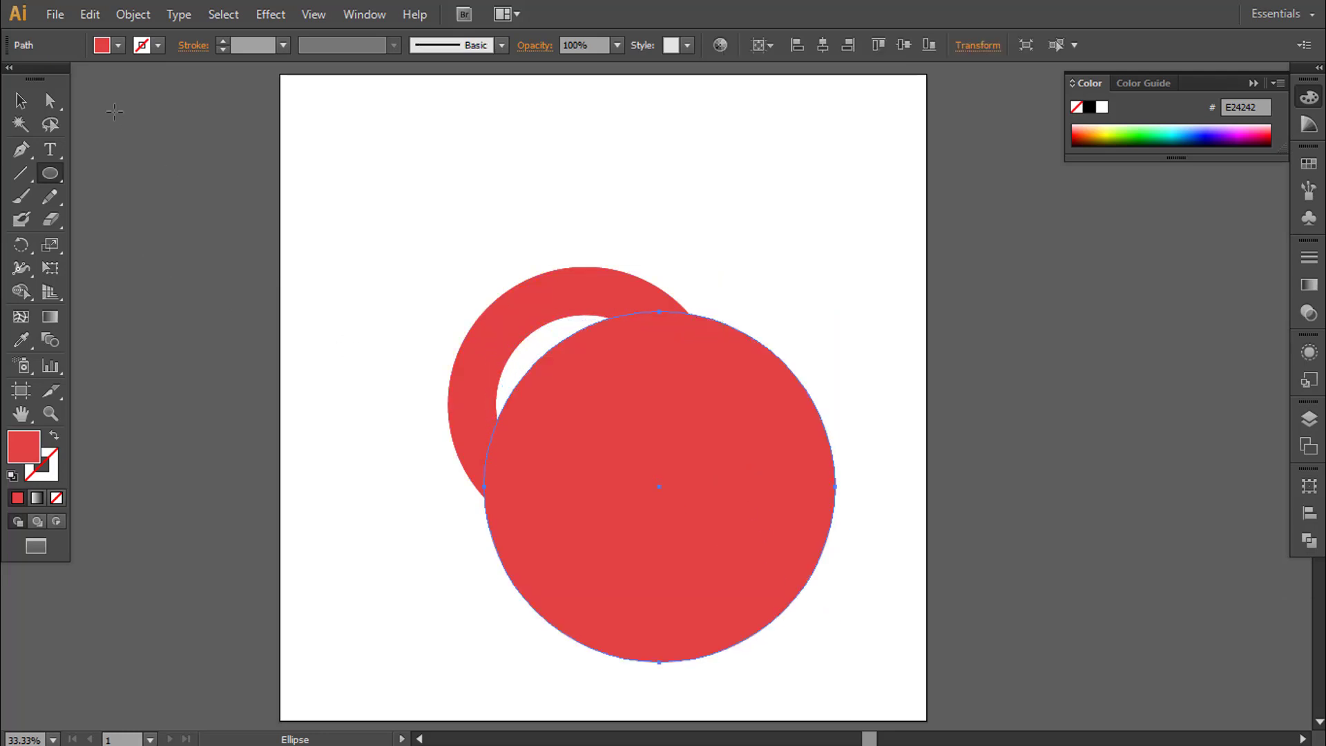
{"action": "key", "text": "v"}
{"action": "left_click_drag", "start_coordinate": [634, 437], "coordinate": [617, 419]}
{"action": "key", "text": "a"}
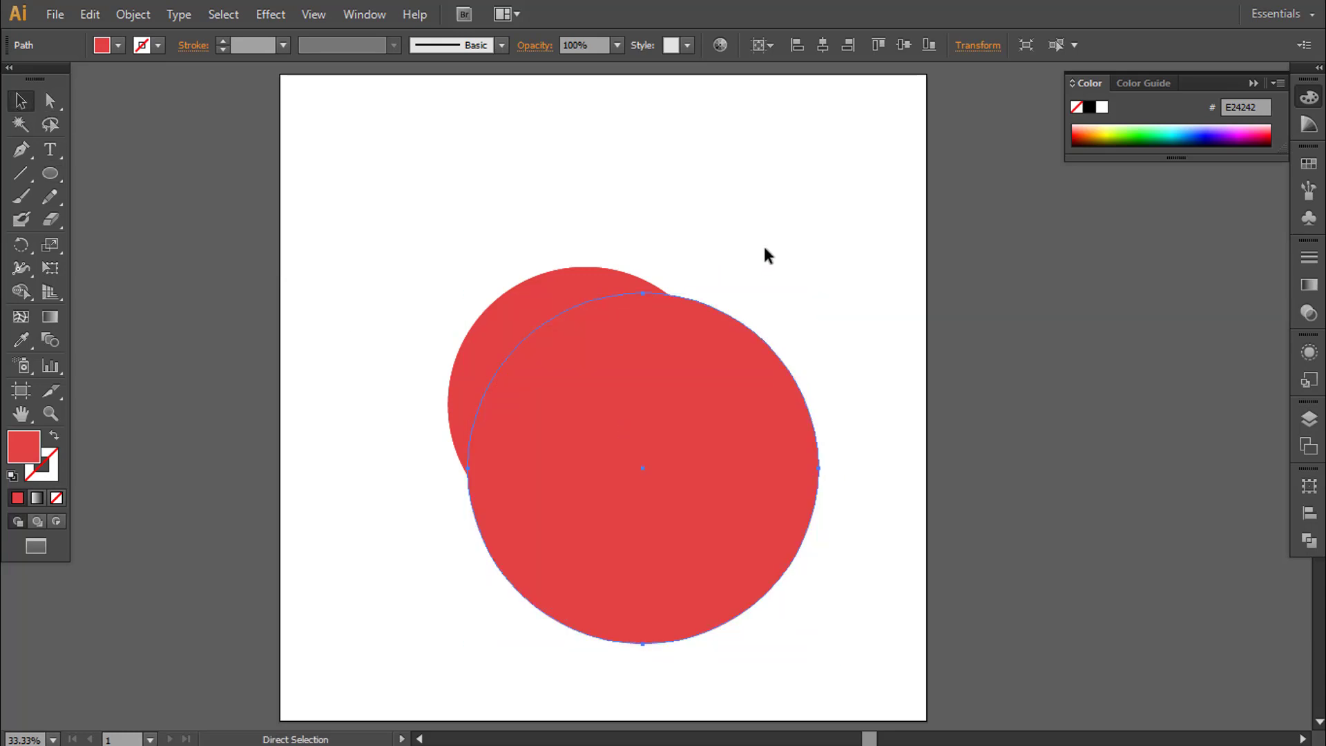
{"action": "key", "text": "ctrl+z"}
{"action": "key", "text": "v"}
{"action": "key", "text": "Delete"}
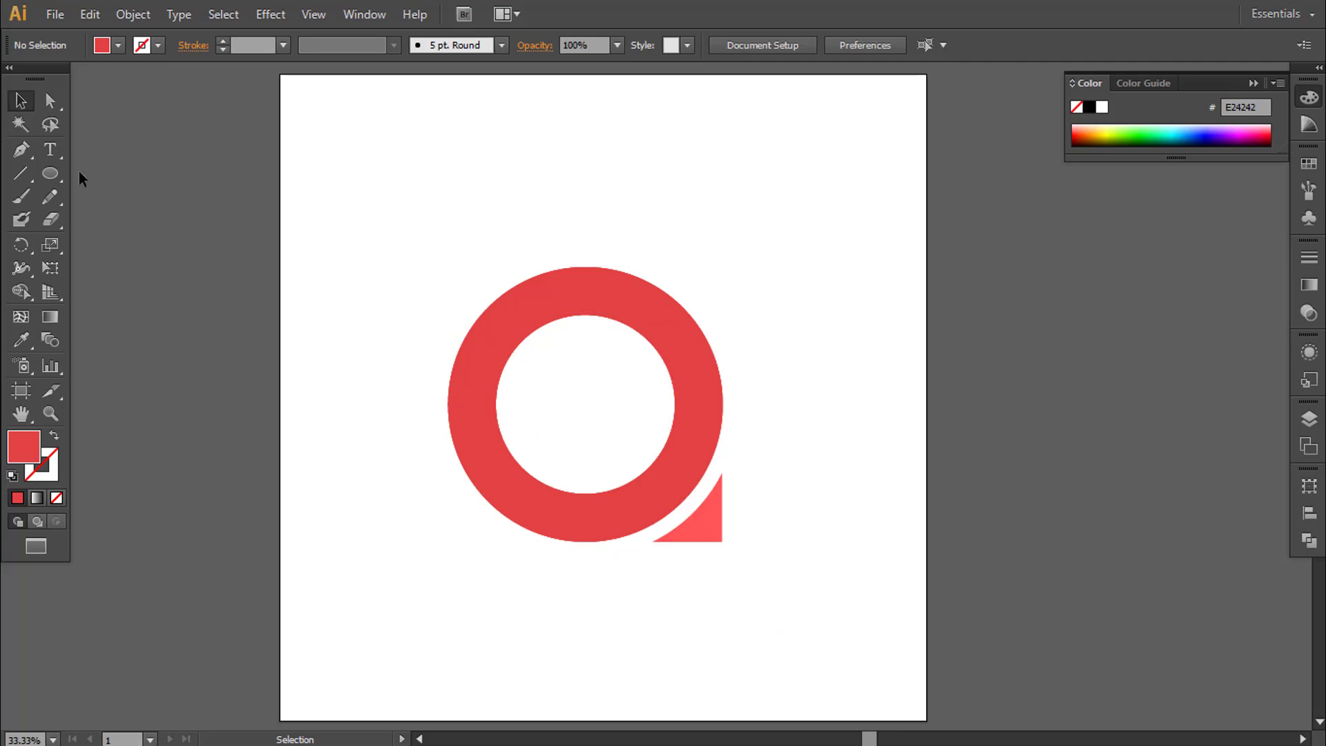
Draw a new circle matching the ring's outer edge and fill it with blue 449DE0
{"action": "left_click", "coordinate": [50, 173]}
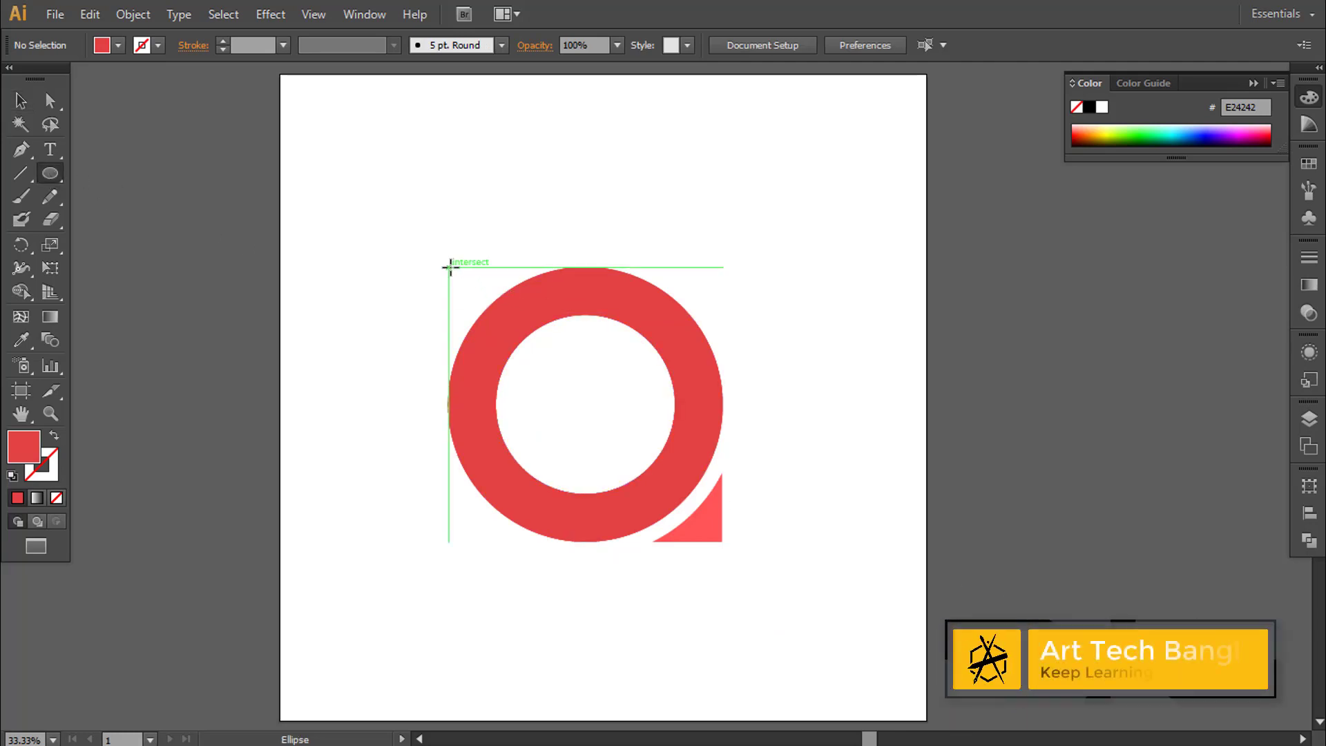
{"action": "left_click_drag", "start_coordinate": [449, 266], "coordinate": [703, 544]}
{"action": "left_click", "coordinate": [21, 101]}
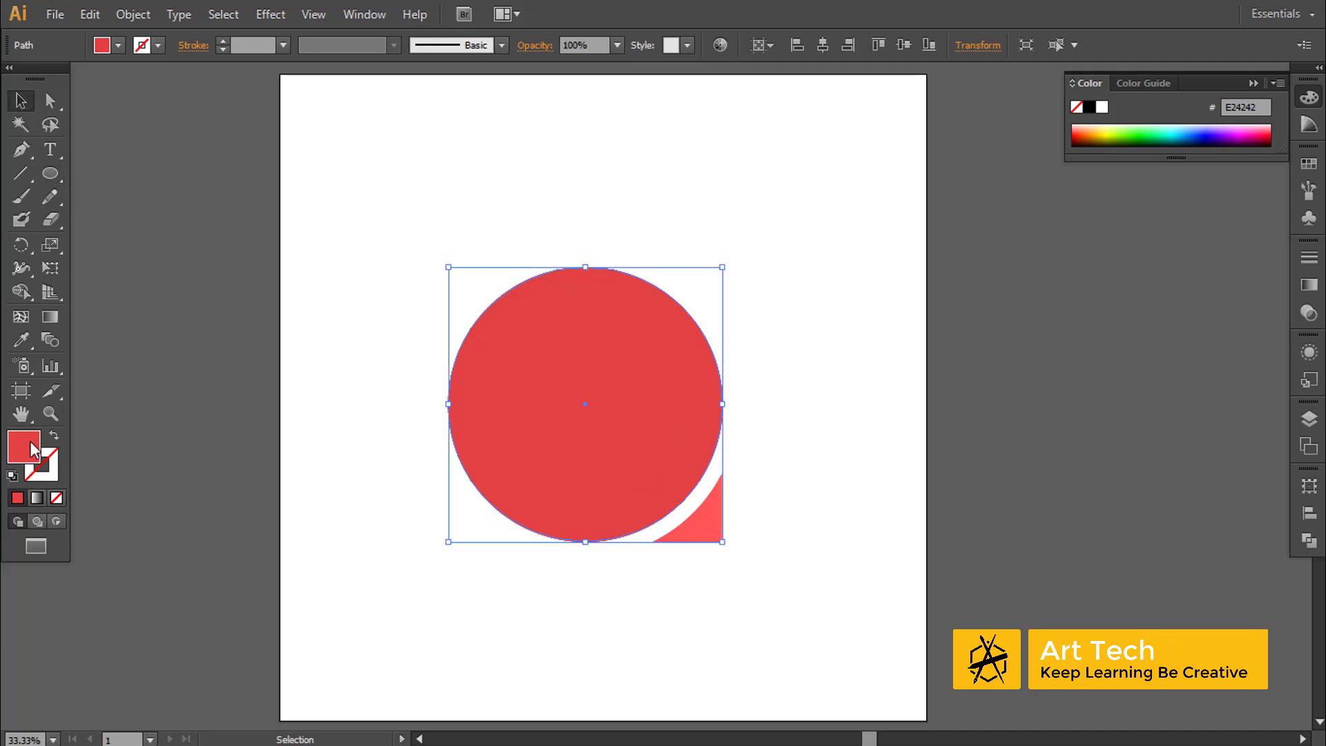
{"action": "double_click", "coordinate": [24, 445]}
{"action": "left_click_drag", "start_coordinate": [343, 294], "coordinate": [343, 269]}
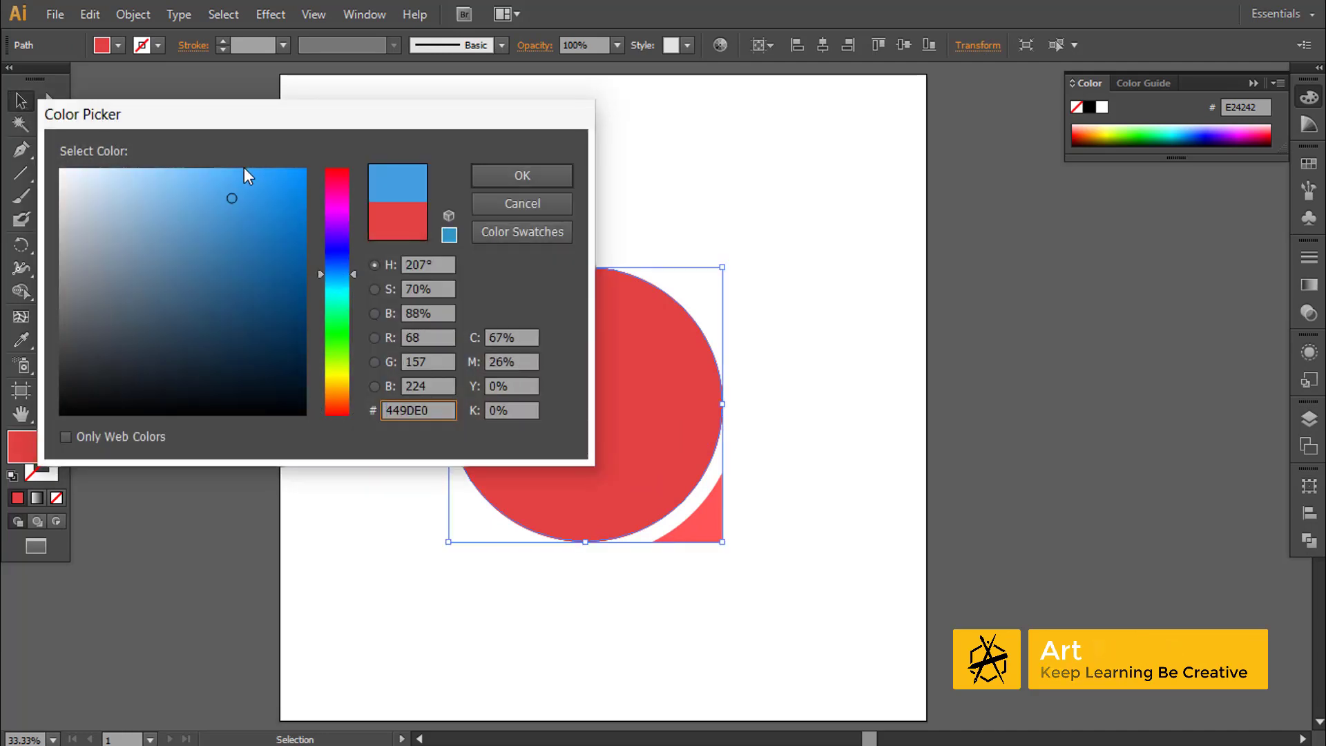
{"action": "left_click", "coordinate": [523, 173]}
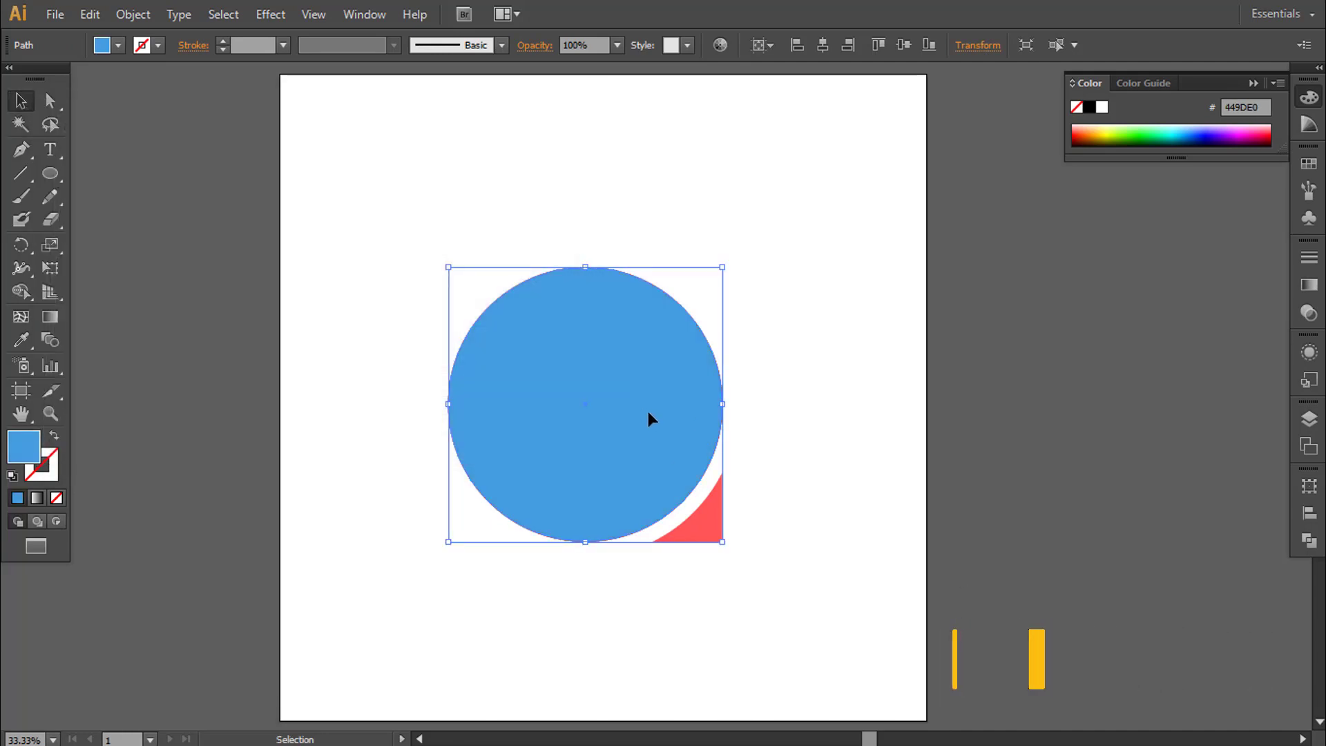
Offset the blue circle diagonally down and right so it covers the ring's hole and leaves a red crescent at the upper left
{"action": "left_click_drag", "start_coordinate": [648, 411], "coordinate": [682, 443]}
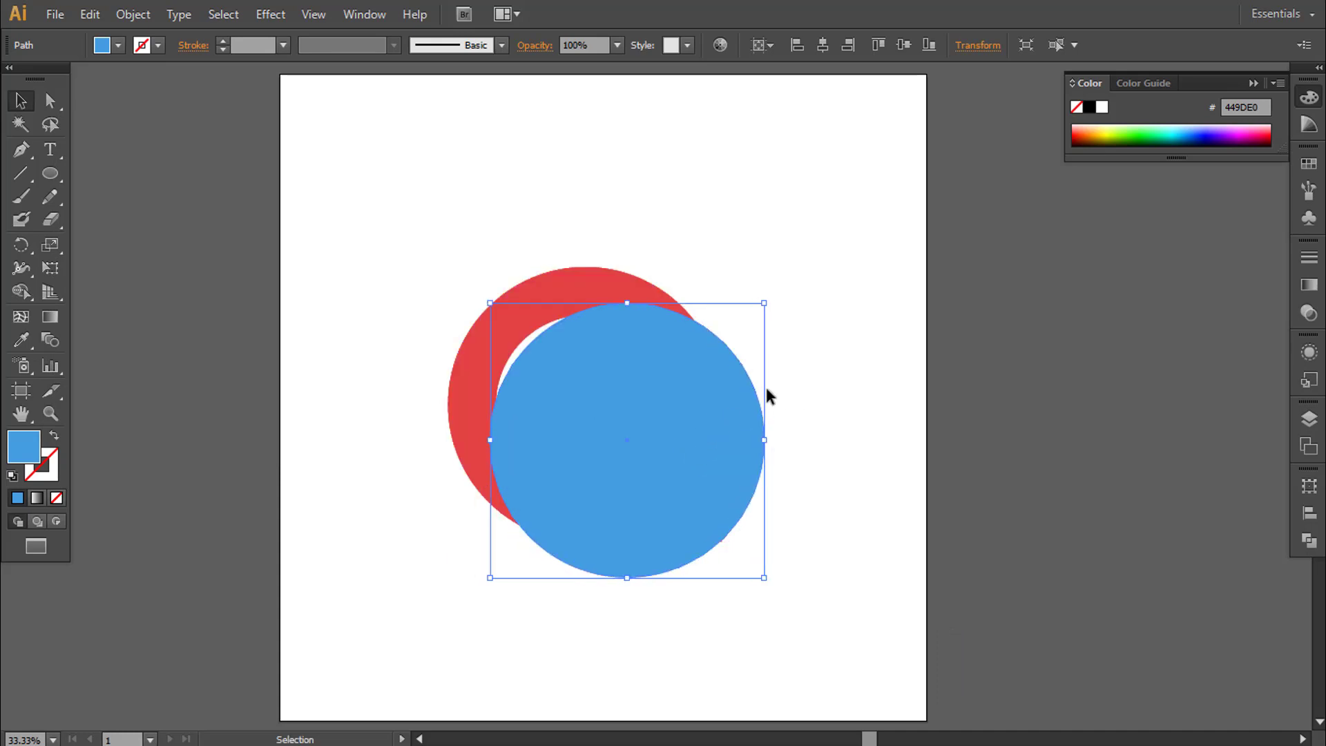
{"action": "left_click", "coordinate": [585, 374], "text": "ctrl"}
{"action": "left_click", "coordinate": [664, 425], "text": "ctrl"}
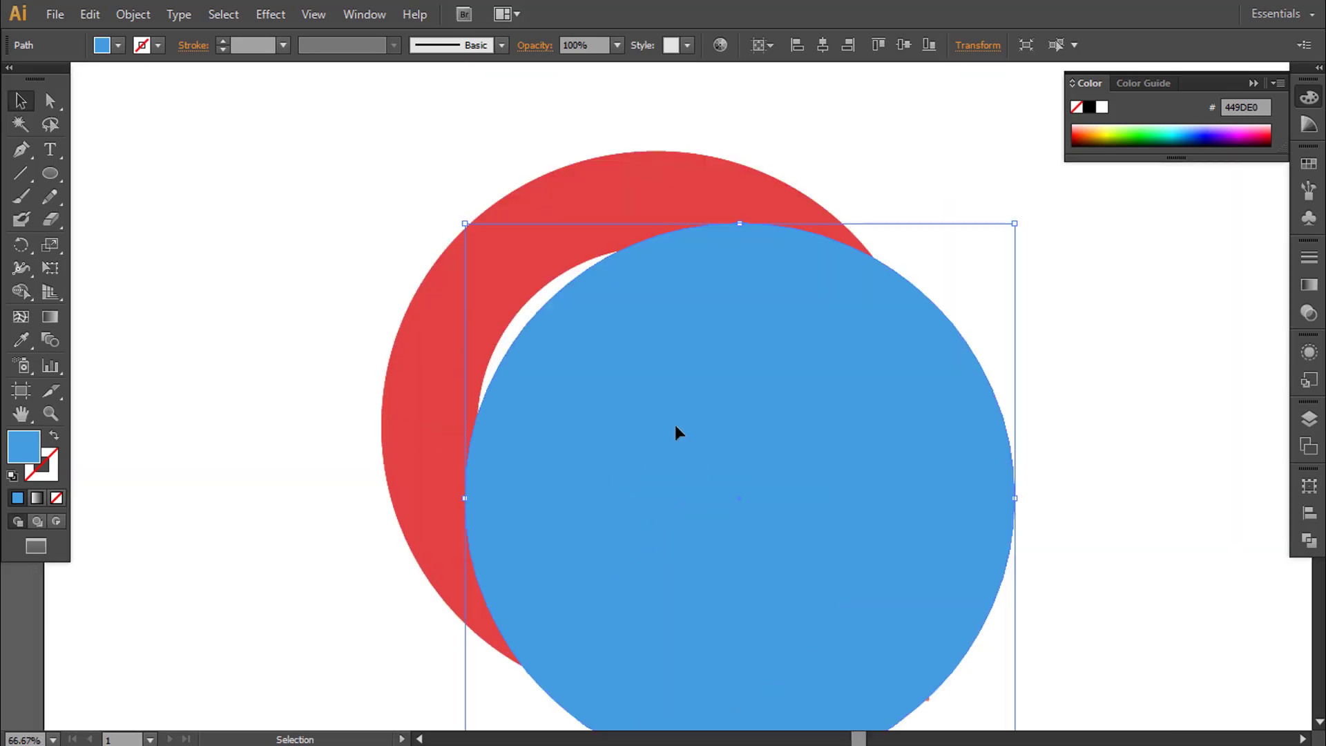
{"action": "left_click_drag", "start_coordinate": [631, 393], "coordinate": [625, 384]}
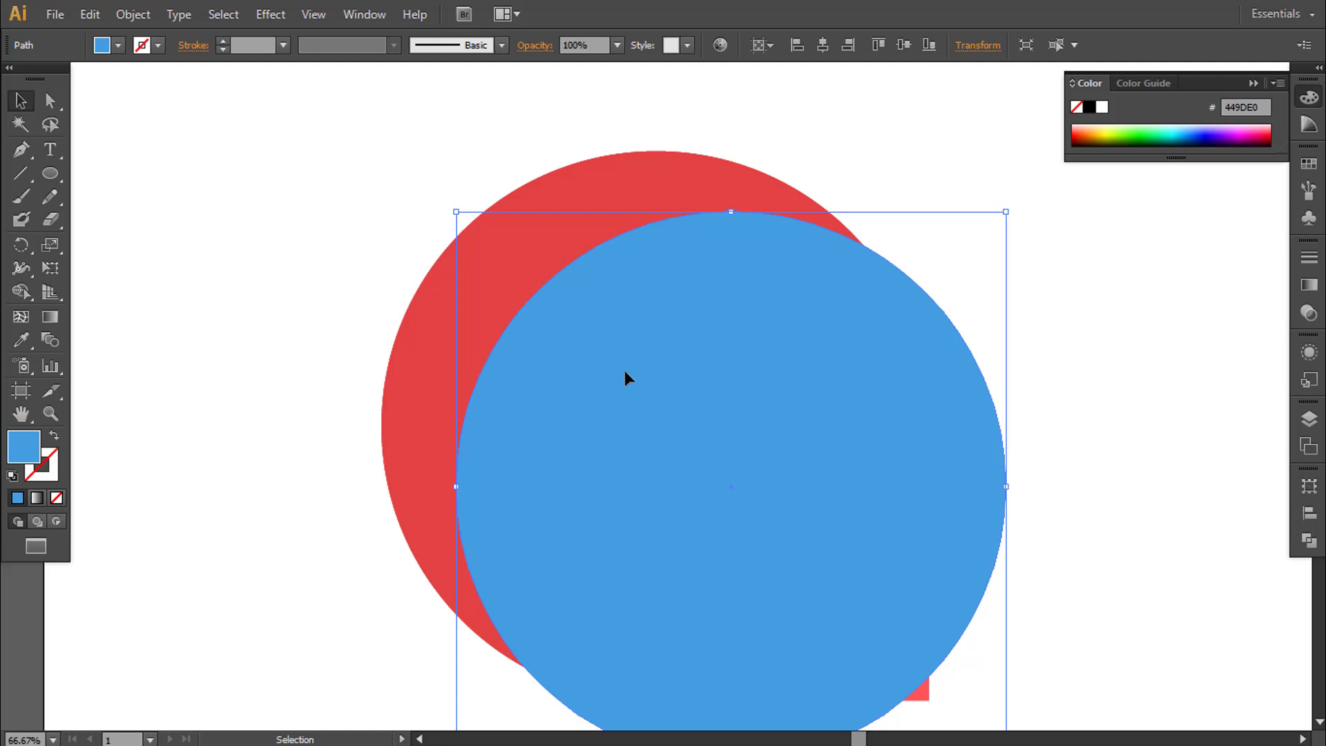
{"action": "left_click", "coordinate": [741, 457], "text": "ctrl+alt"}
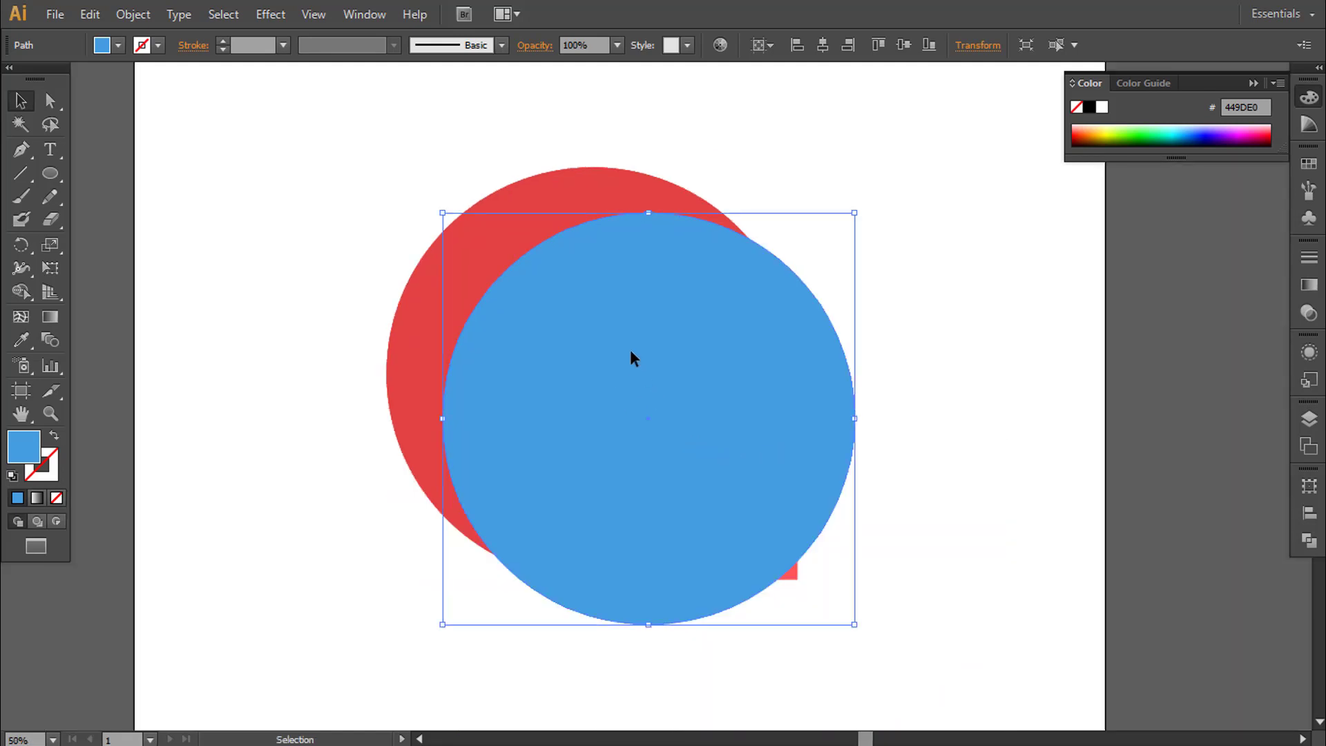
{"action": "left_click_drag", "start_coordinate": [637, 356], "coordinate": [584, 313]}
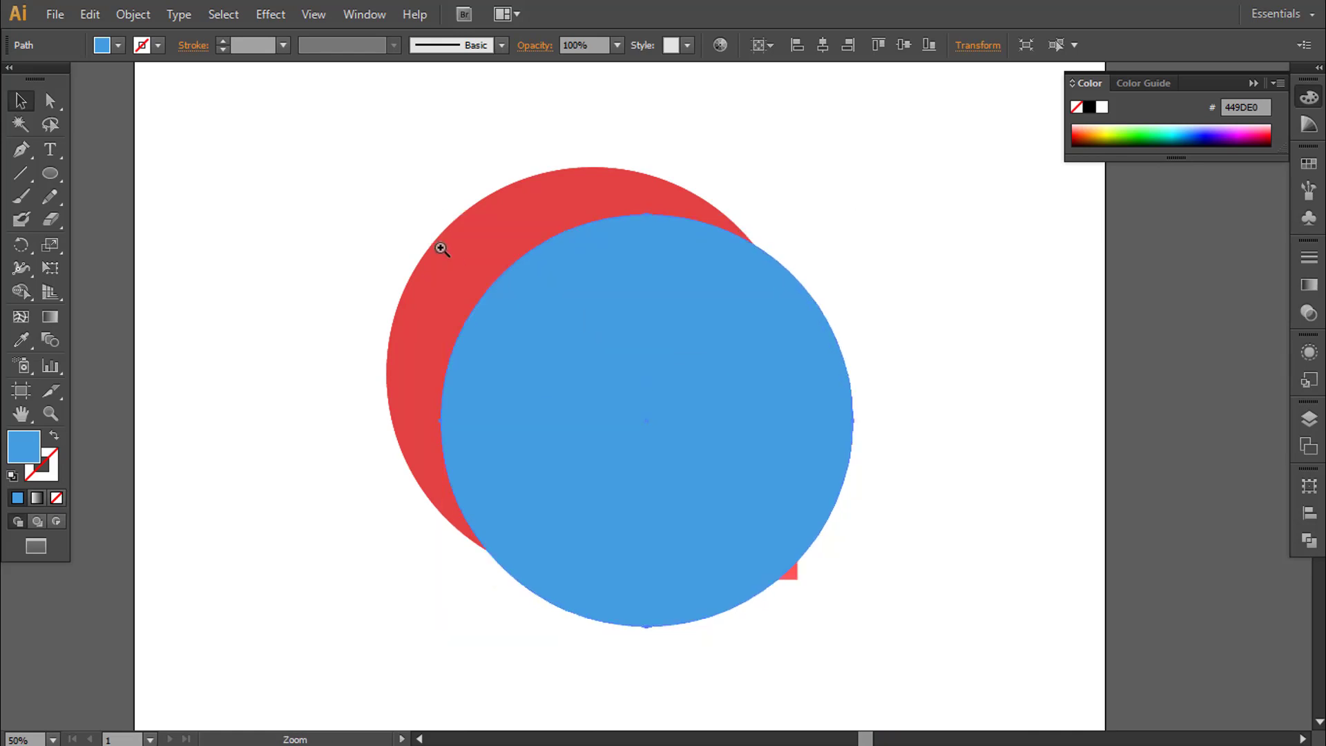
Divide the red ring and the offset blue circle into separate shapes with Pathfinder Divide, and ungroup the result
{"action": "left_click_drag", "start_coordinate": [437, 243], "coordinate": [538, 324]}
{"action": "left_click", "coordinate": [867, 451], "text": "ctrl+alt"}
{"action": "left_click", "coordinate": [867, 450], "text": "ctrl+alt"}
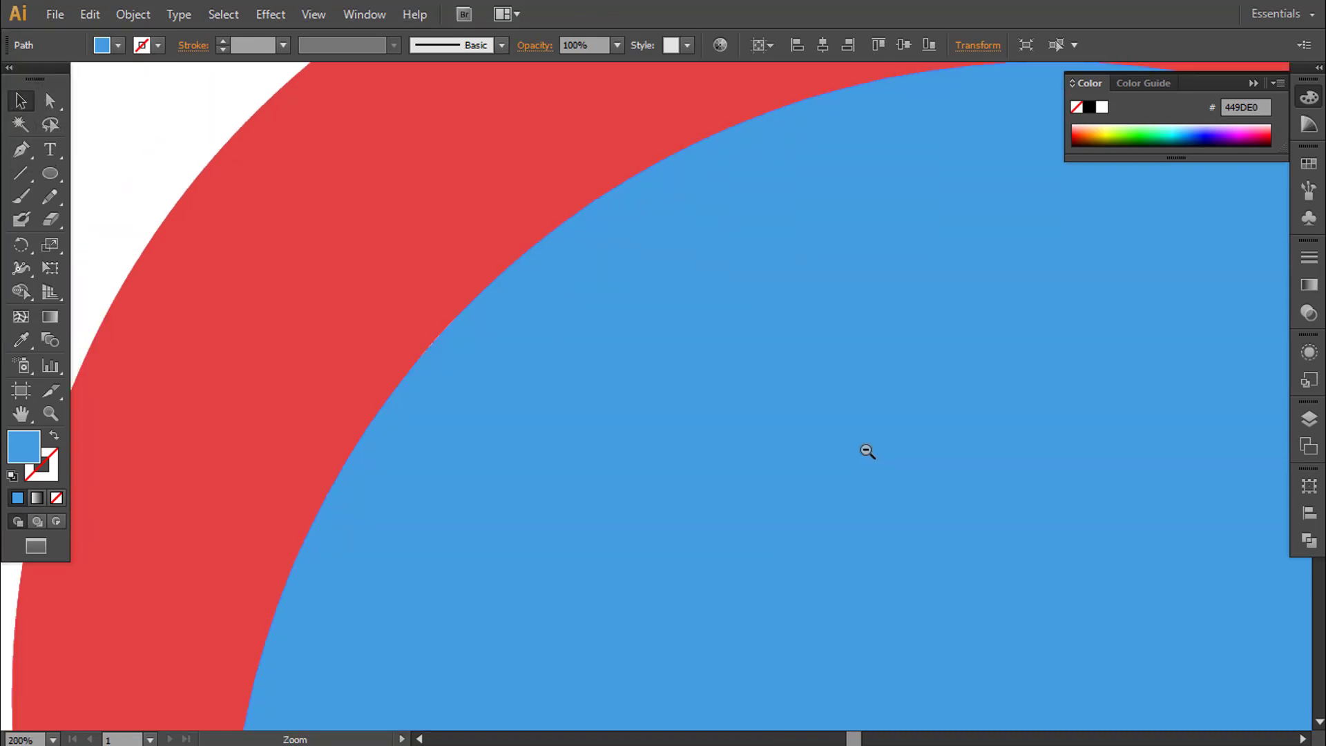
{"action": "left_click", "coordinate": [867, 450], "text": "ctrl+alt"}
{"action": "left_click", "coordinate": [867, 450], "text": "ctrl+alt"}
{"action": "left_click", "coordinate": [867, 451], "text": "ctrl+alt"}
{"action": "left_click_drag", "start_coordinate": [658, 190], "coordinate": [594, 275]}
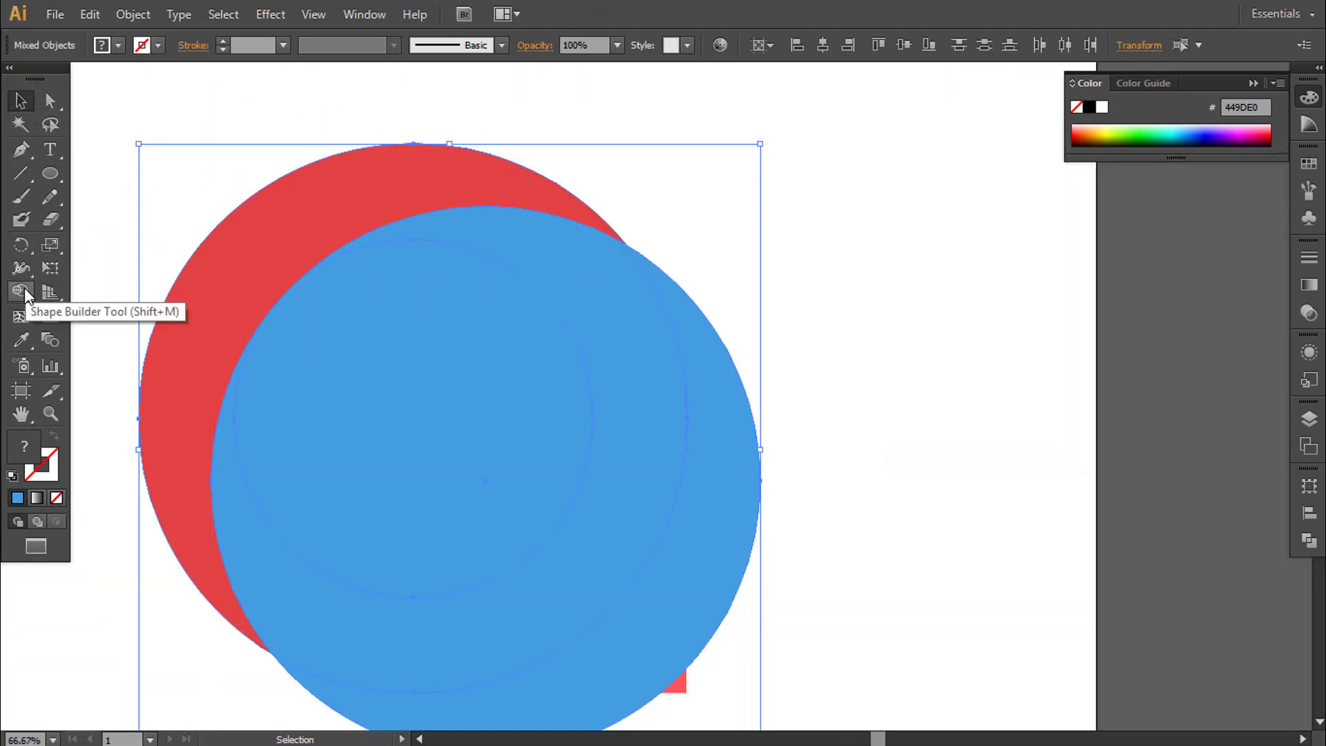
{"action": "left_click", "coordinate": [1308, 541]}
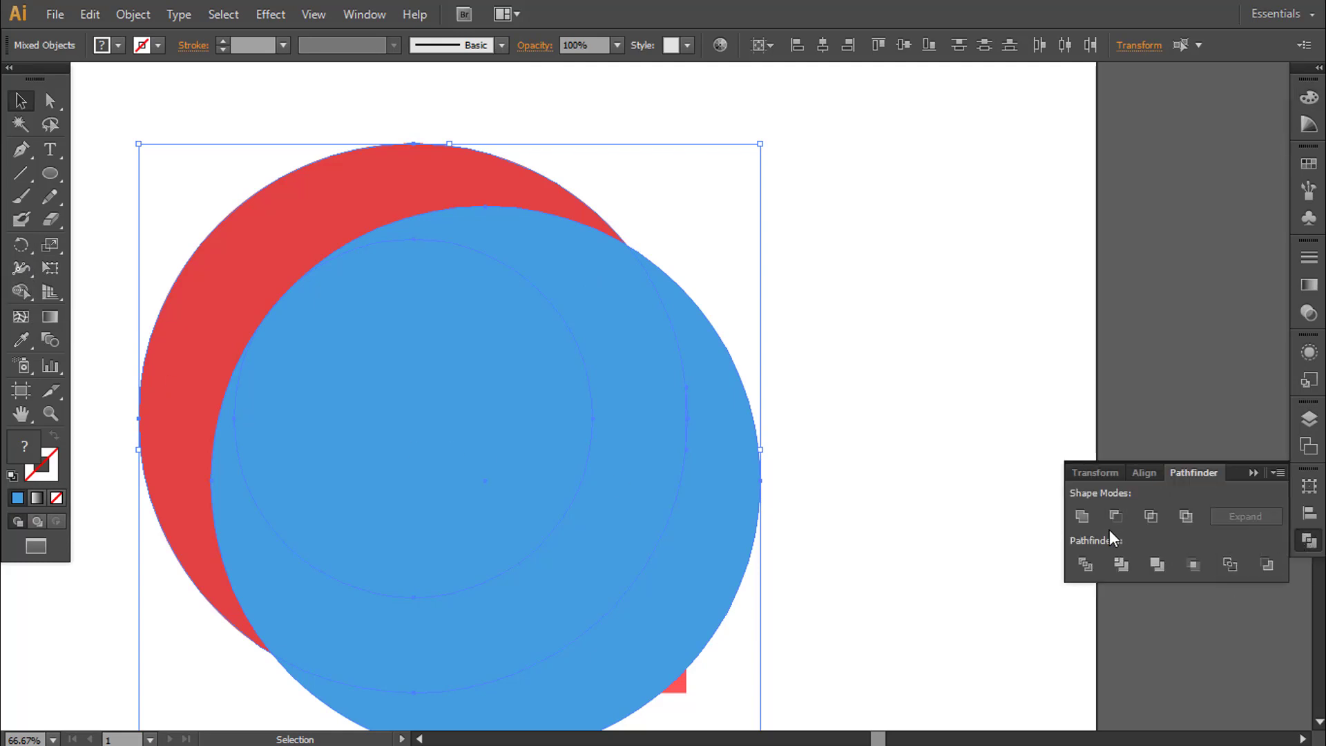
{"action": "left_click", "coordinate": [1085, 565]}
{"action": "left_click", "coordinate": [740, 360]}
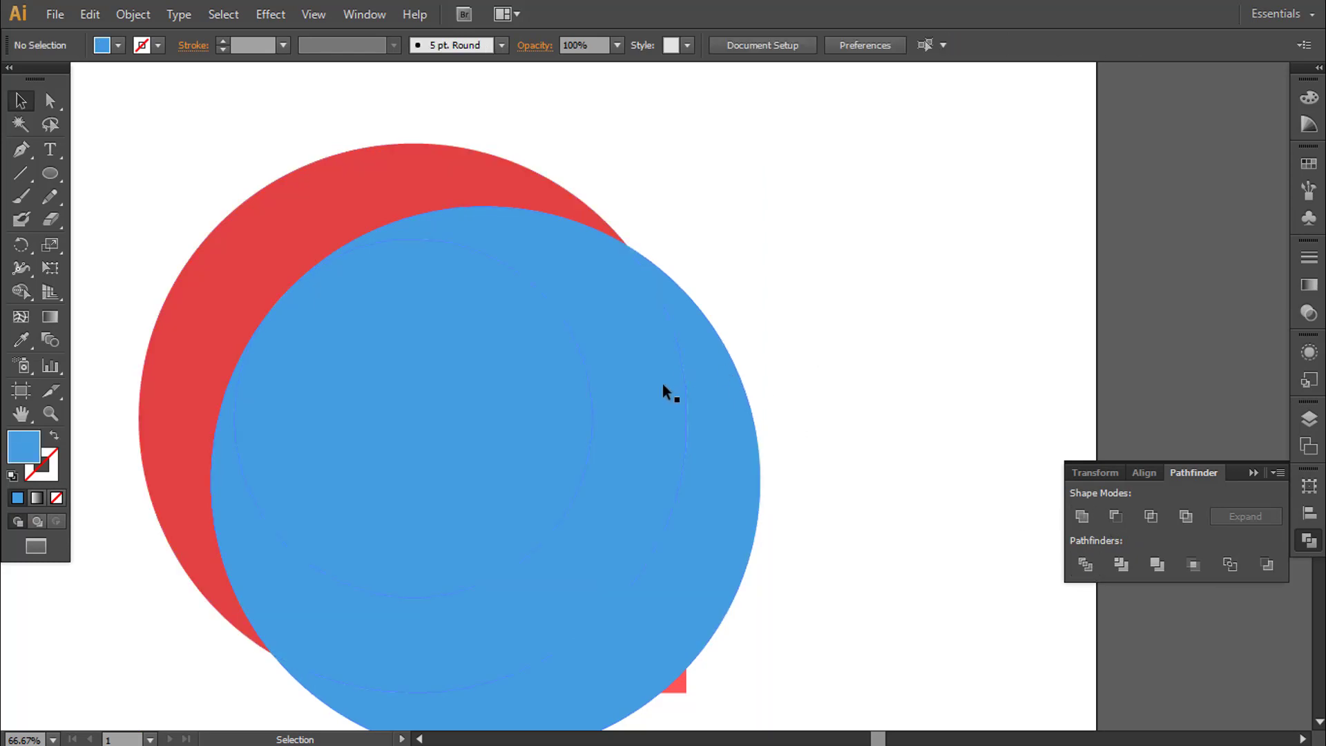
{"action": "right_click", "coordinate": [662, 382]}
{"action": "left_click", "coordinate": [719, 496]}
Delete the blue pieces filling the ring's hole and extending beyond the ring's outer edge, and deselect the artwork
{"action": "left_click", "coordinate": [492, 375]}
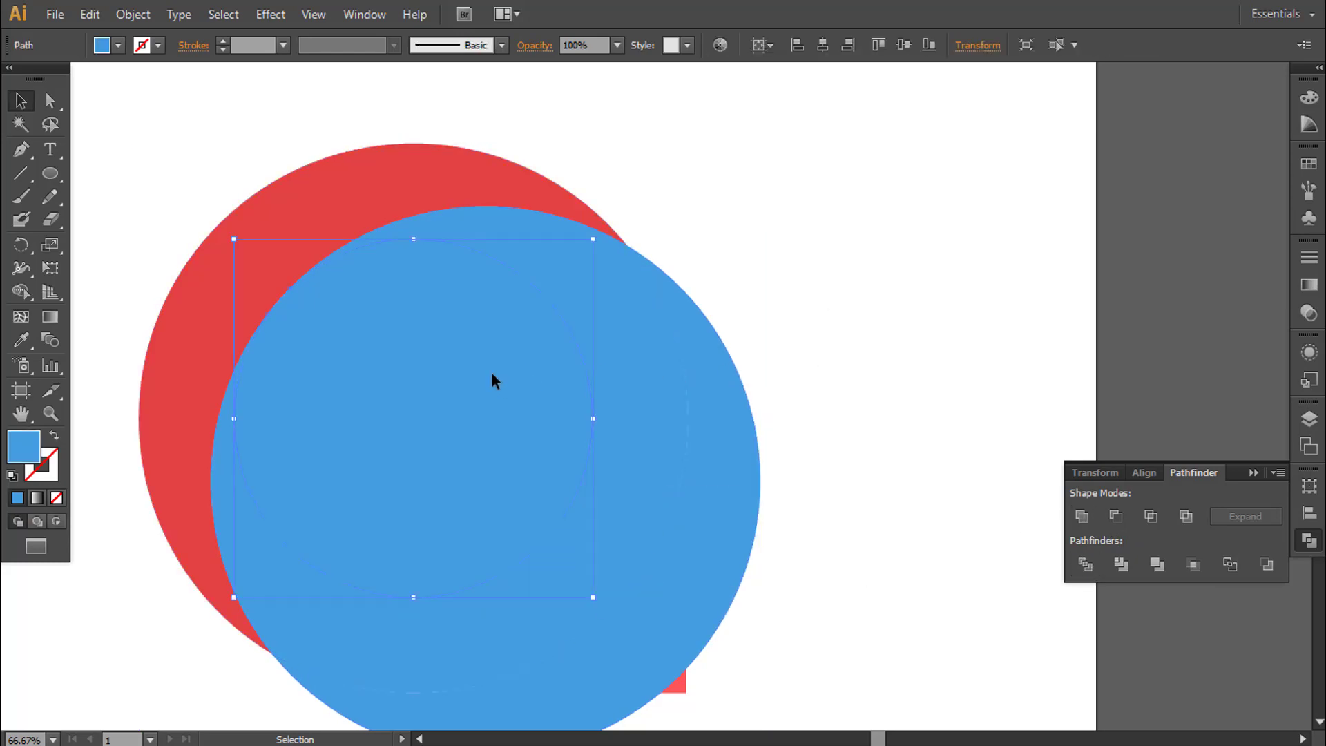
{"action": "key", "text": "Delete"}
{"action": "left_click", "coordinate": [715, 420]}
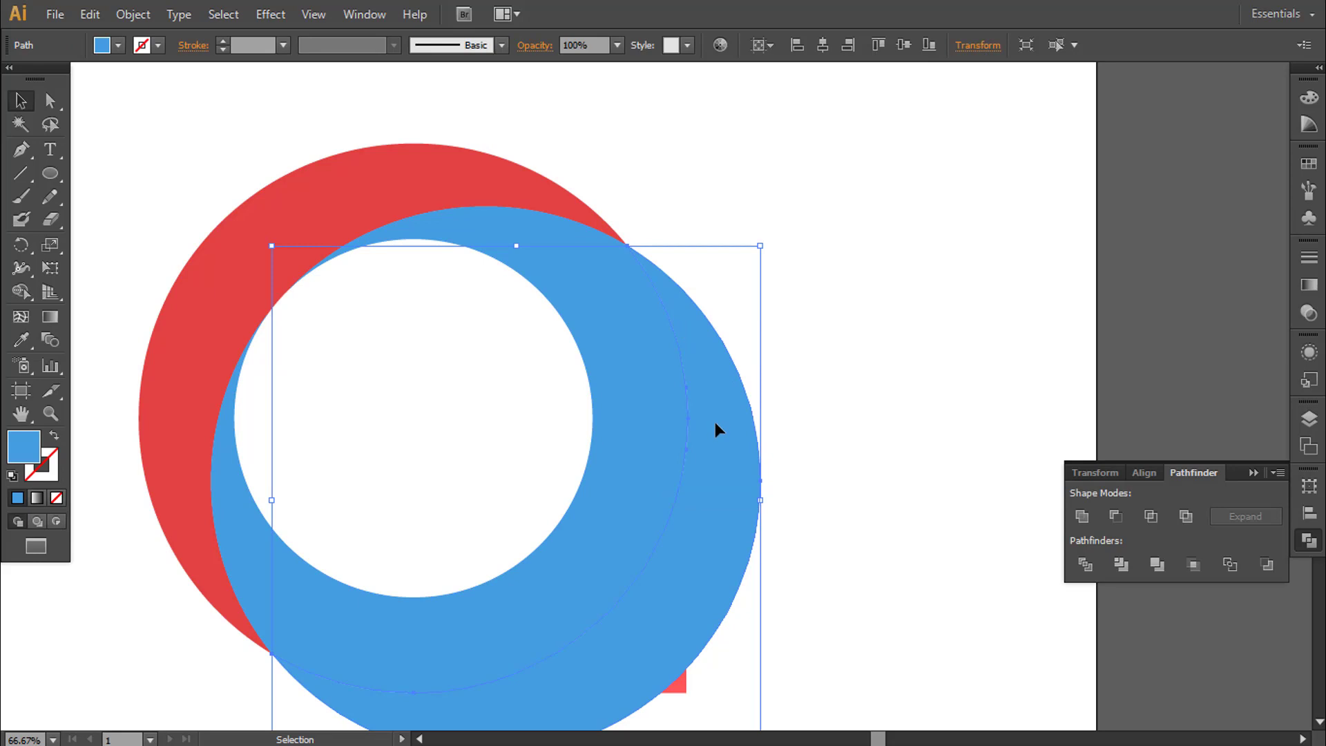
{"action": "key", "text": "Delete"}
{"action": "left_click", "coordinate": [619, 379]}
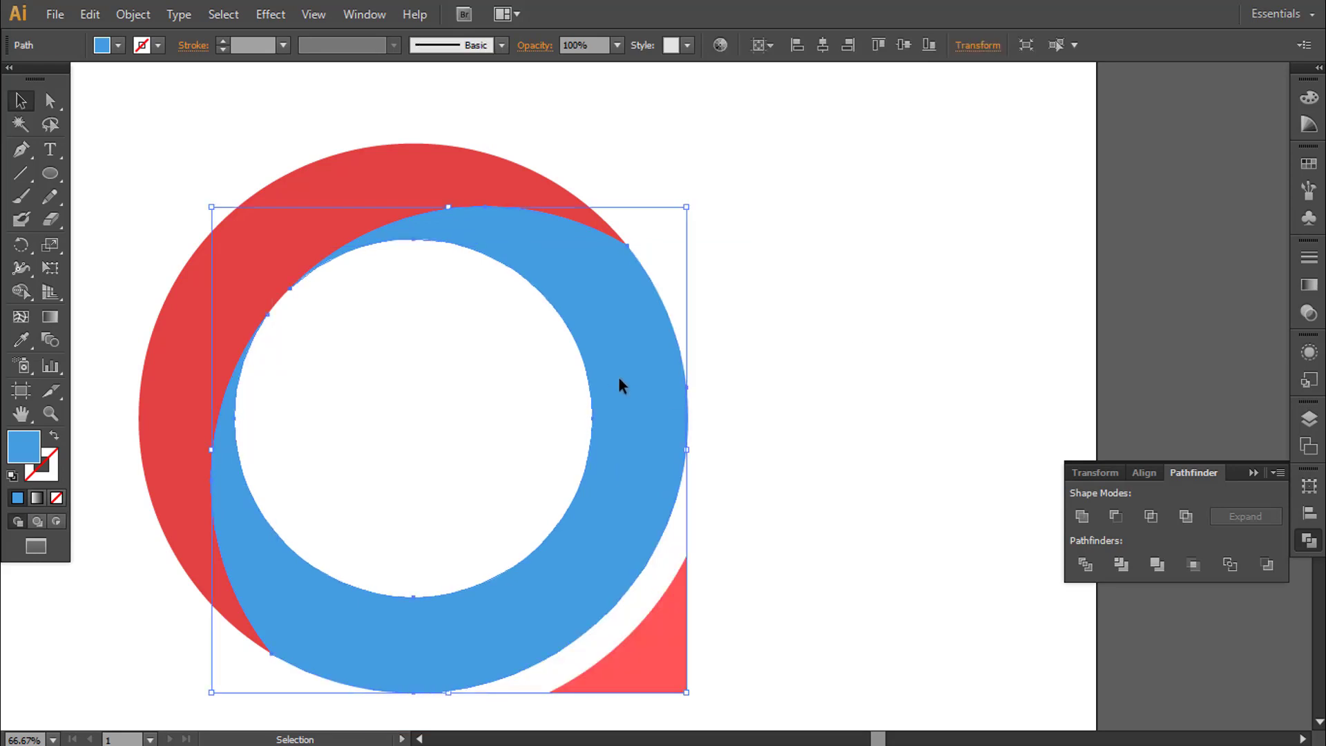
{"action": "left_click", "coordinate": [703, 353]}
{"action": "left_click", "coordinate": [302, 195]}
{"action": "left_click", "coordinate": [799, 234]}
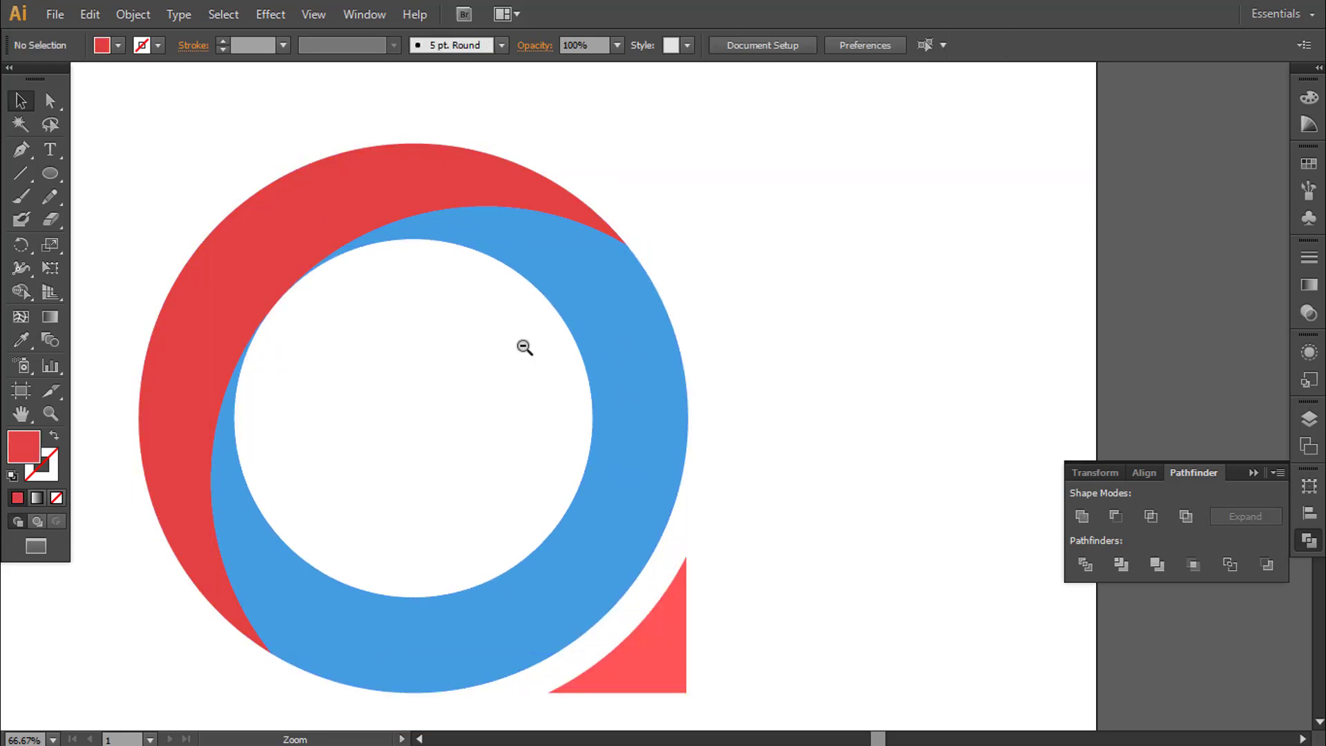
Fill the blue ring piece with the preset linear gradient Orange, Yellow
{"action": "left_click", "coordinate": [524, 347], "text": "alt"}
{"action": "left_click_drag", "start_coordinate": [612, 396], "coordinate": [597, 319]}
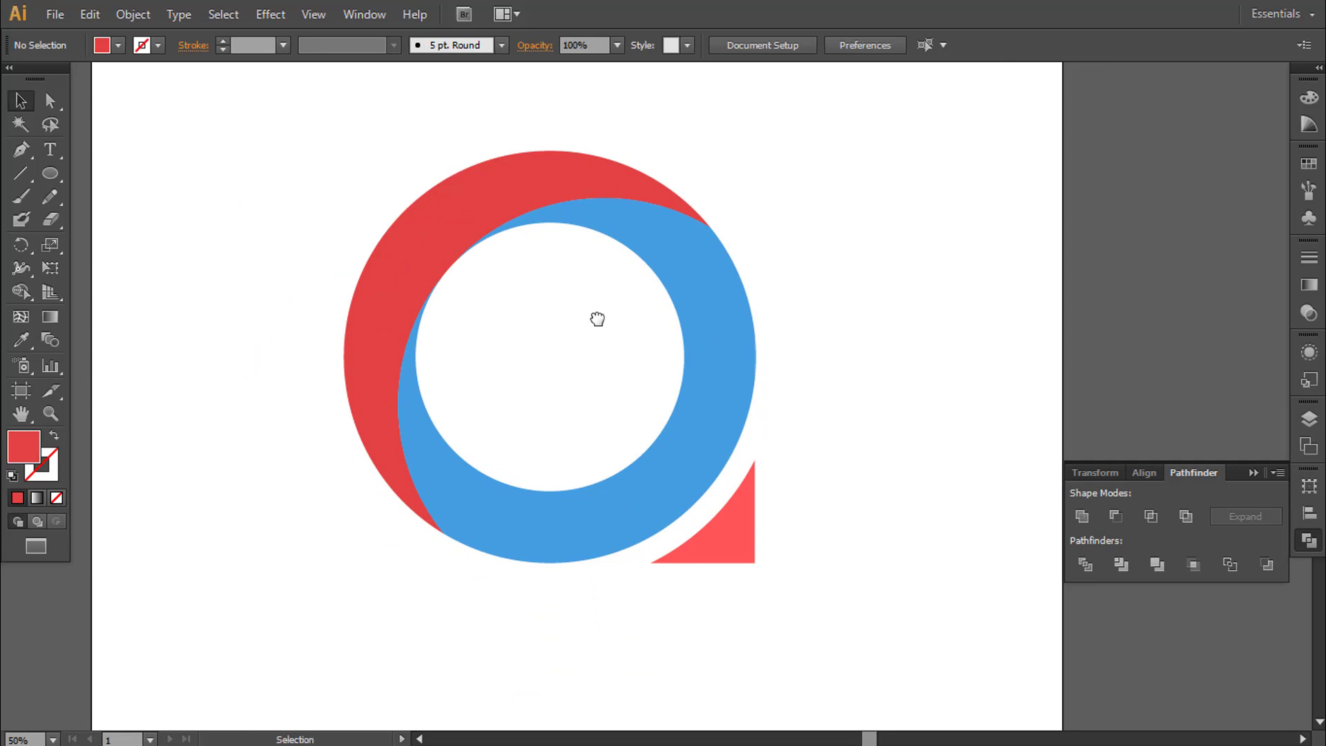
{"action": "left_click", "coordinate": [667, 233]}
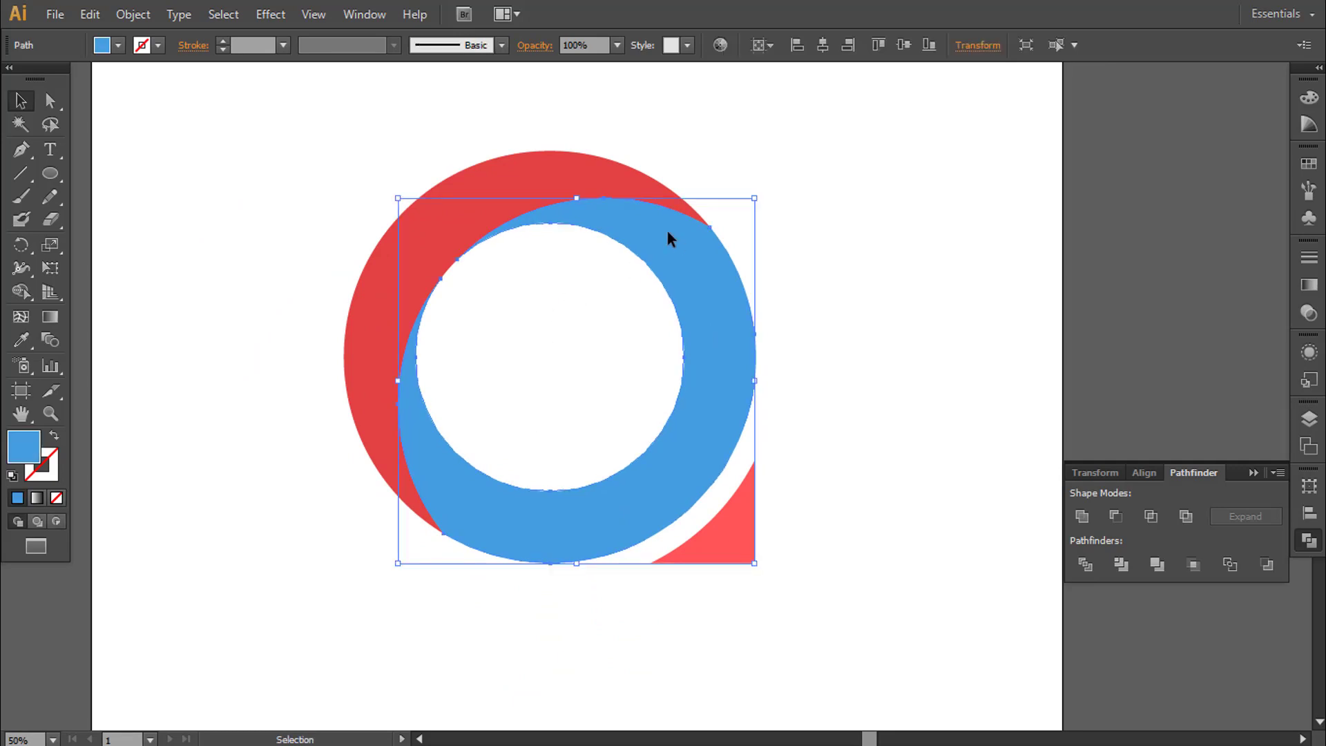
{"action": "left_click", "coordinate": [50, 317]}
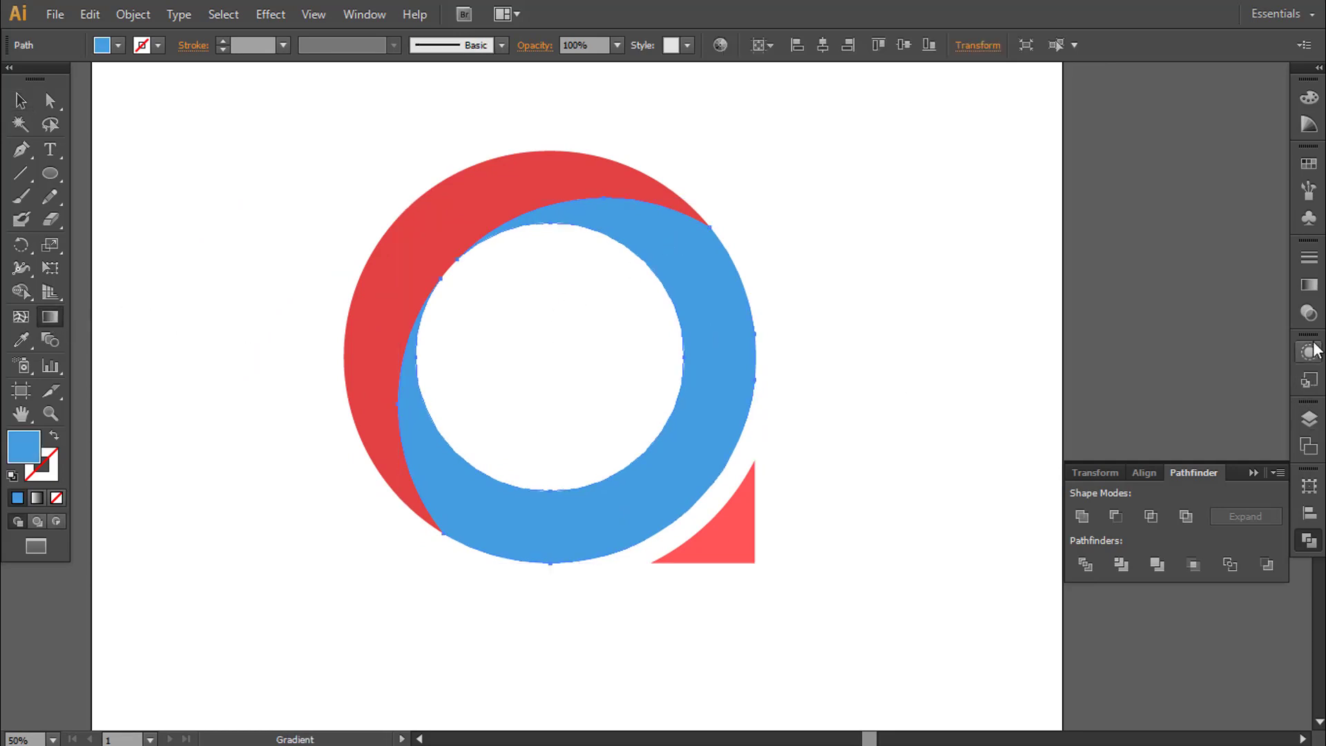
{"action": "left_click", "coordinate": [1308, 290]}
{"action": "left_click", "coordinate": [36, 497]}
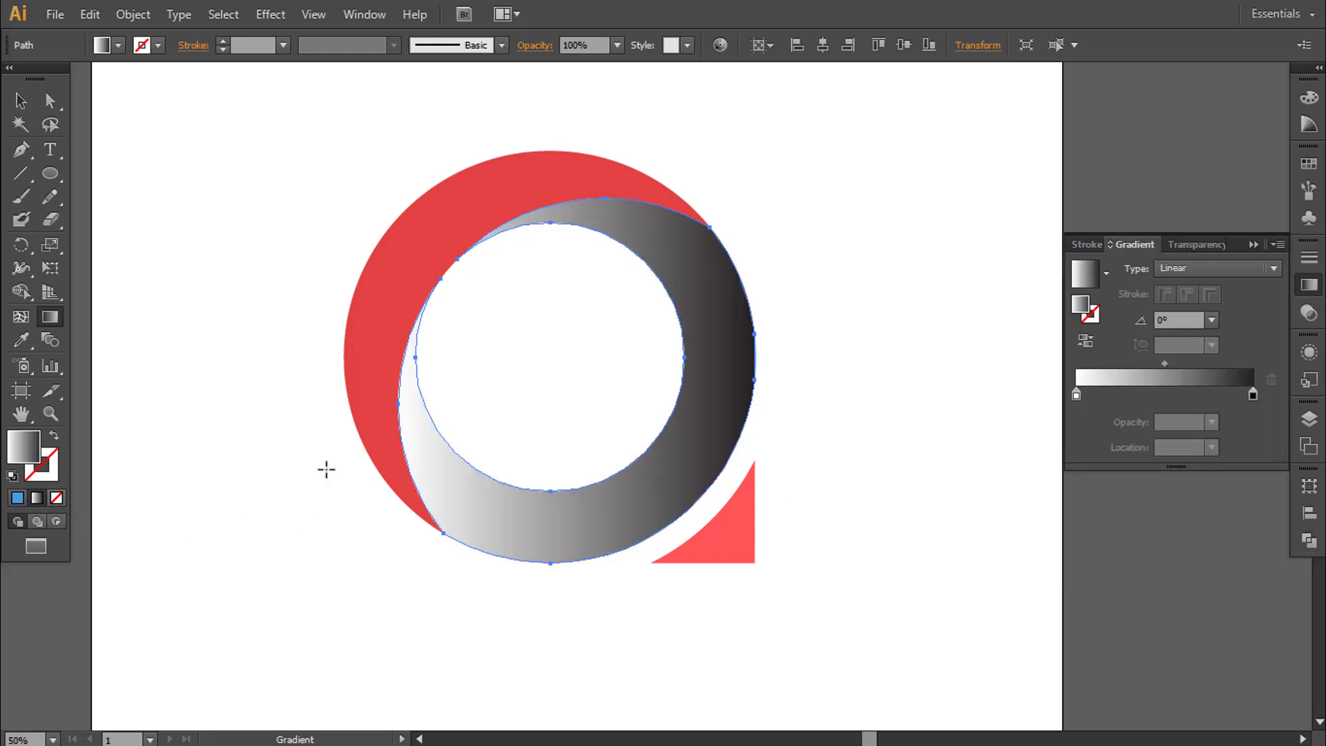
{"action": "left_click", "coordinate": [1105, 273]}
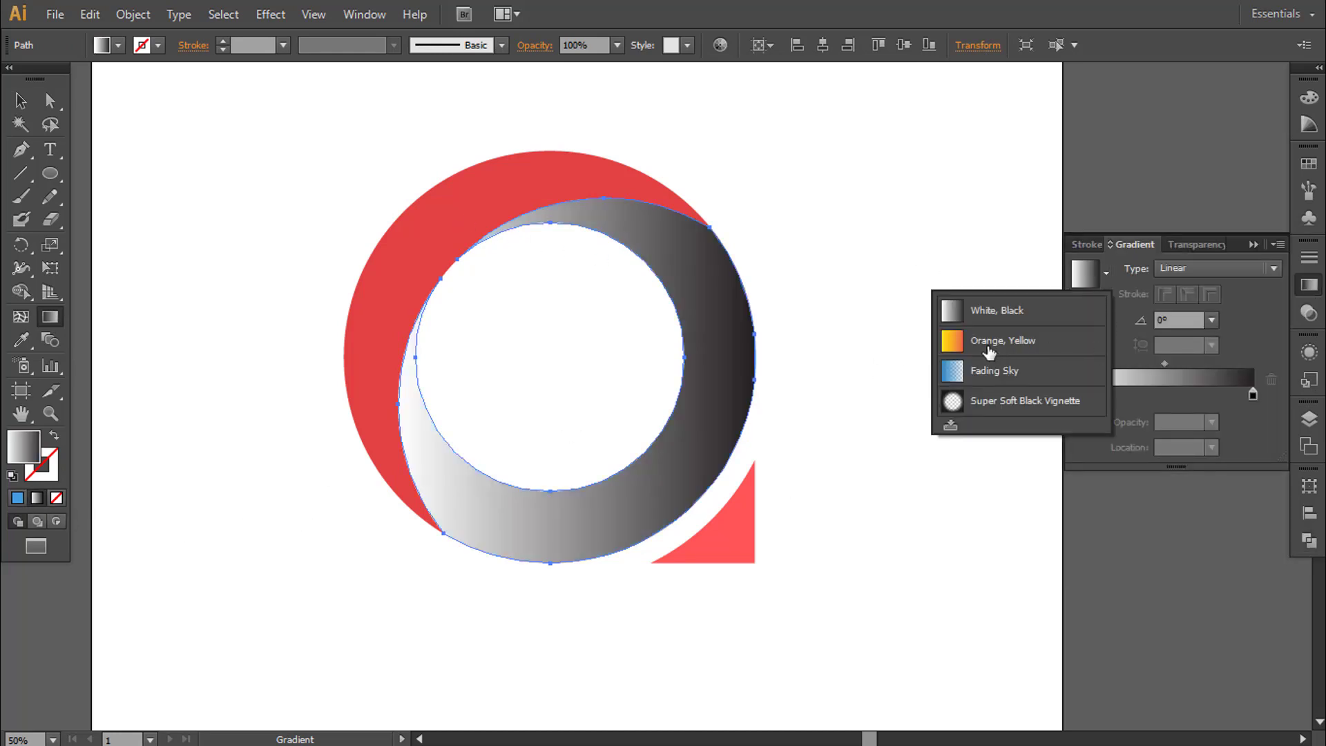
{"action": "left_click", "coordinate": [987, 350]}
Apply the same Orange, Yellow gradient to the red crescent and deselect it
{"action": "left_click", "coordinate": [20, 100]}
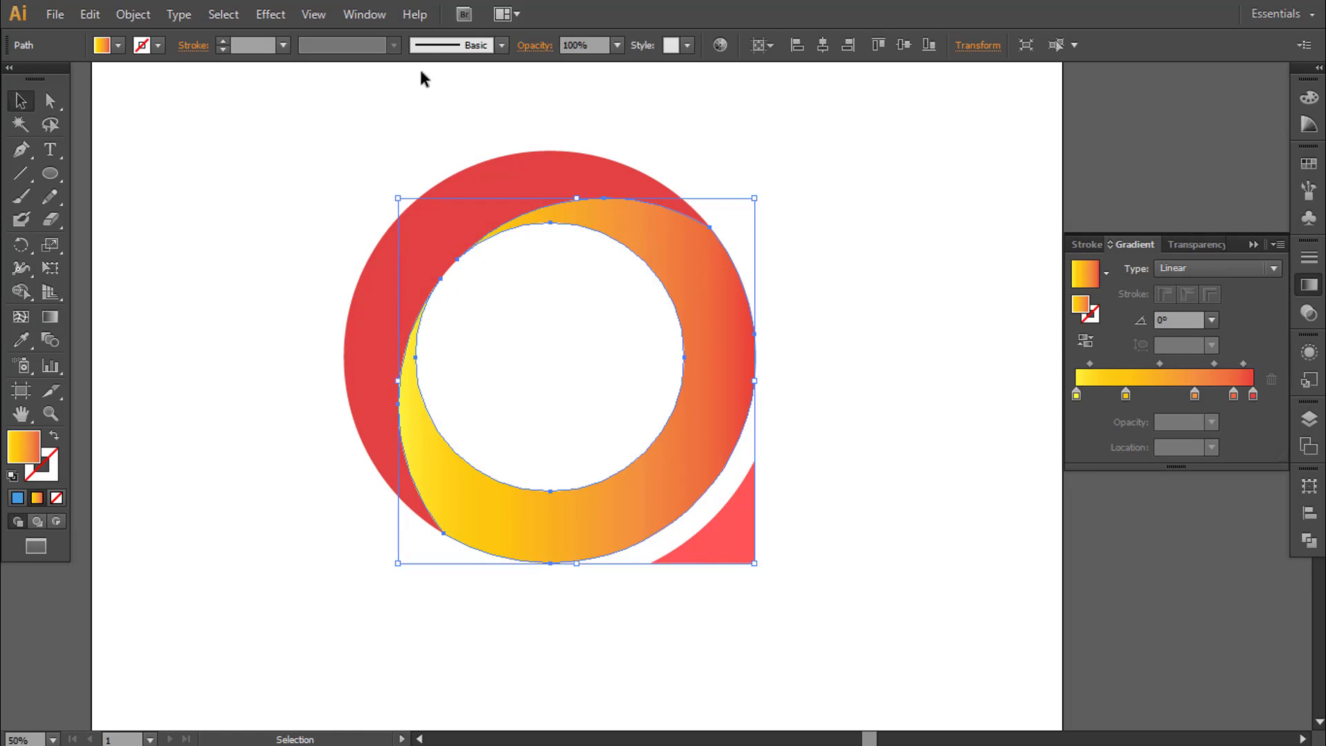
{"action": "left_click", "coordinate": [436, 211]}
{"action": "left_click", "coordinate": [1090, 285]}
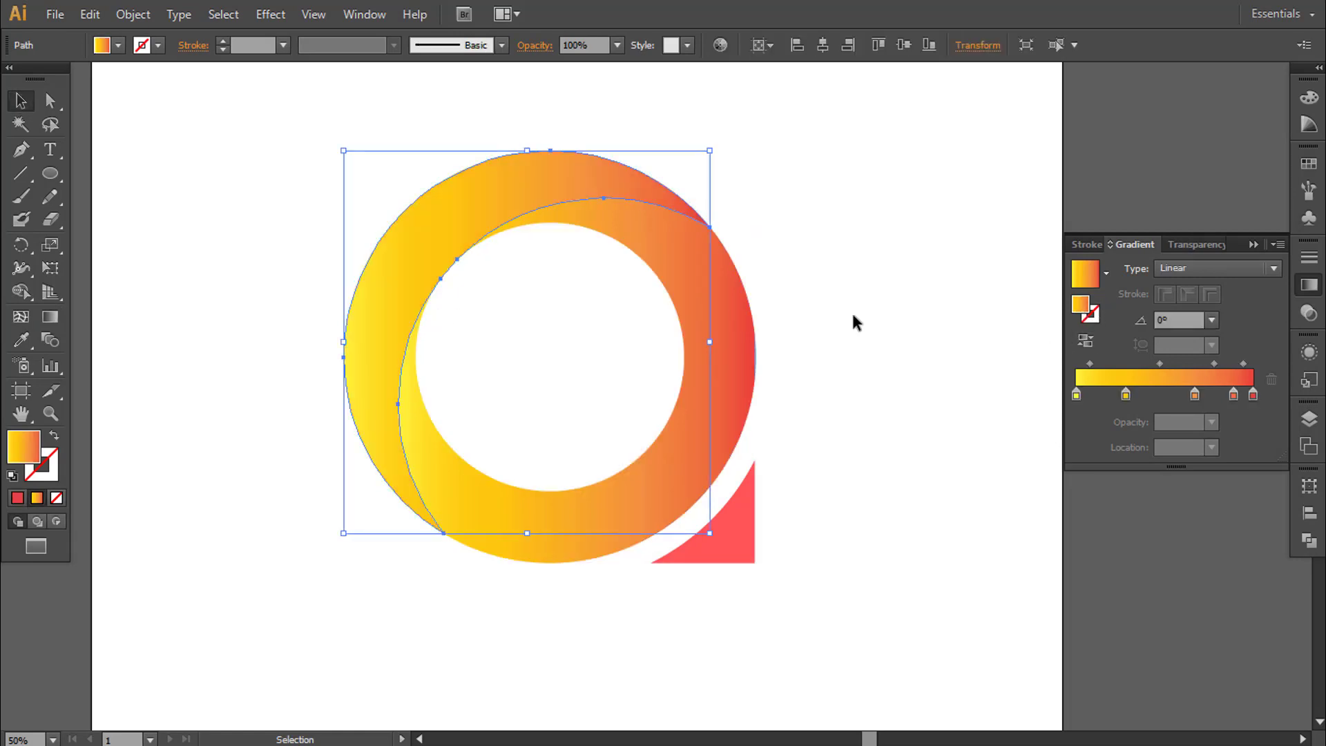
{"action": "left_click", "coordinate": [785, 262]}
Angle the upper-left crescent's gradient at about 135.5° so red lies at its outer upper-left edge and yellow at its tips
{"action": "left_click", "coordinate": [482, 217]}
{"action": "left_click", "coordinate": [49, 316]}
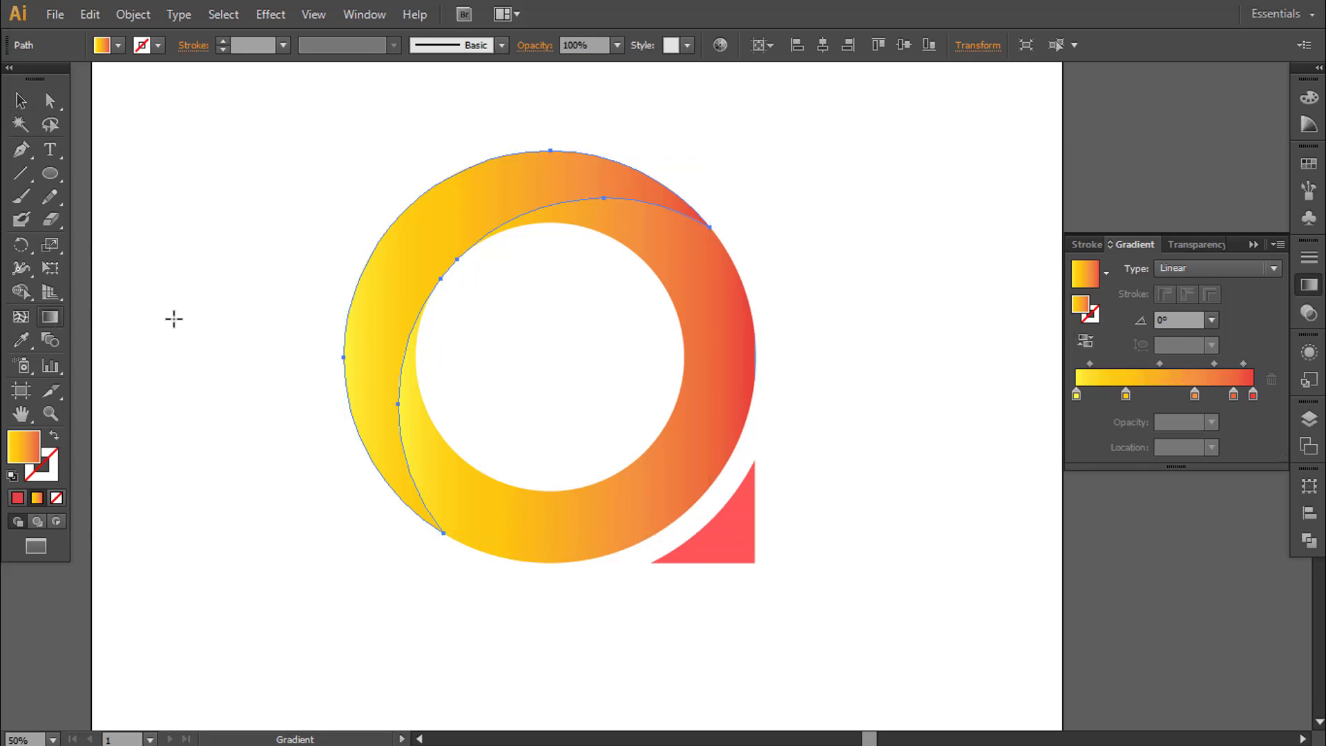
{"action": "left_click_drag", "start_coordinate": [405, 209], "coordinate": [456, 267]}
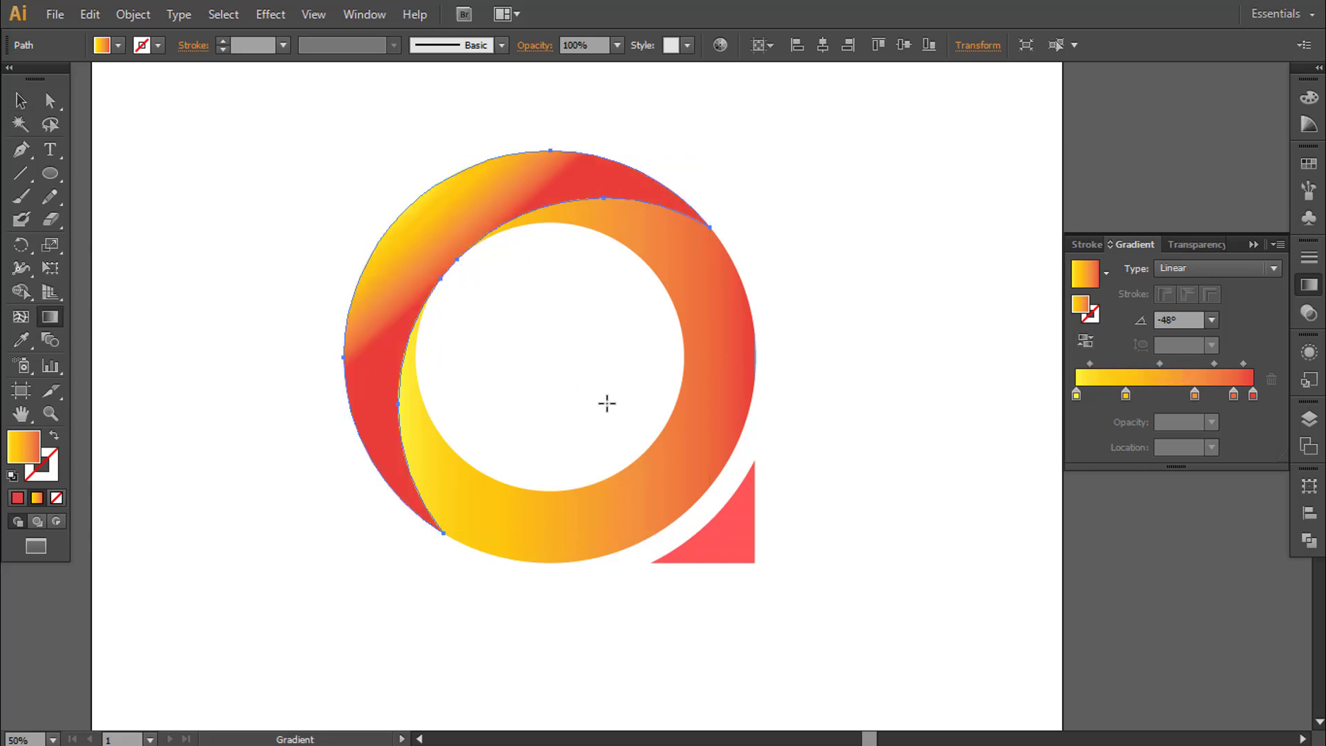
{"action": "left_click_drag", "start_coordinate": [607, 400], "coordinate": [398, 205]}
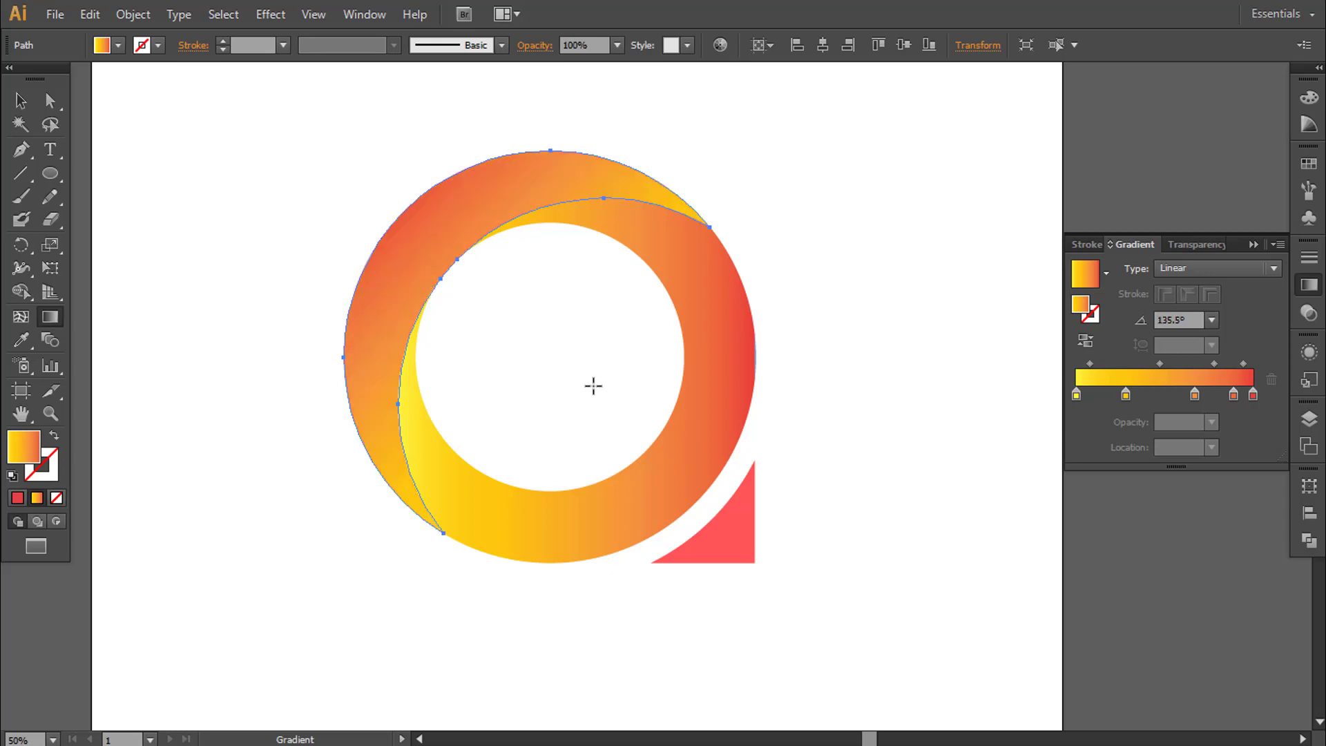
{"action": "key", "text": "v"}
{"action": "left_click", "coordinate": [605, 273]}
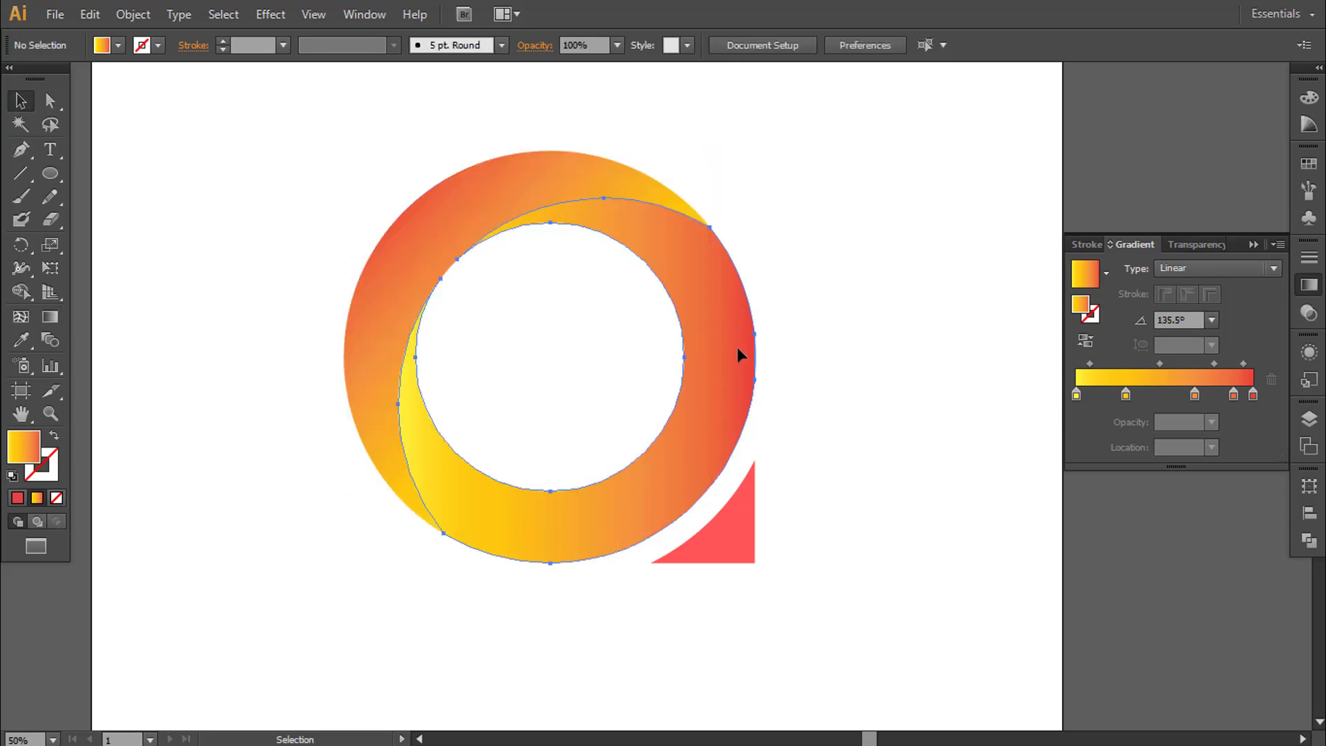
Angle the lower-right ring piece's gradient at about -41.9°, running from yellow at the upper left to red at the lower right
{"action": "left_click", "coordinate": [736, 347]}
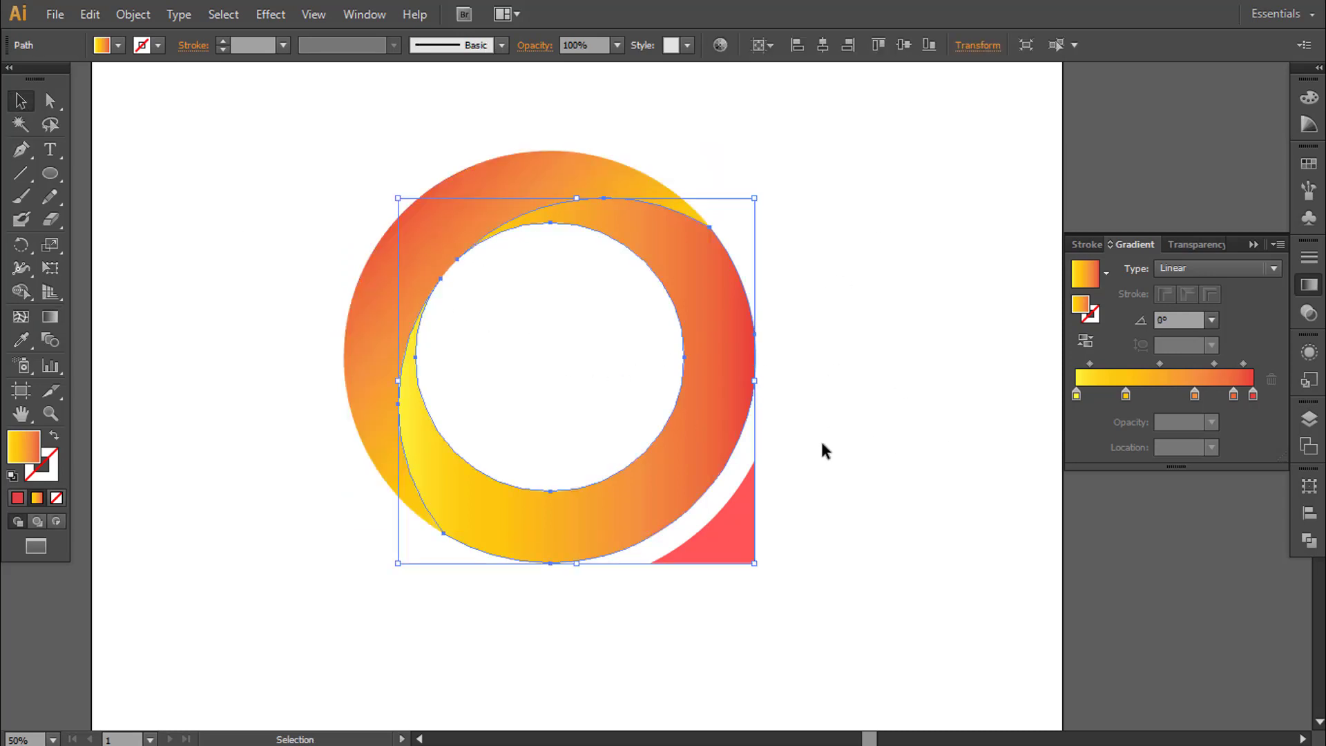
{"action": "left_click", "coordinate": [49, 316]}
{"action": "left_click_drag", "start_coordinate": [449, 262], "coordinate": [713, 506]}
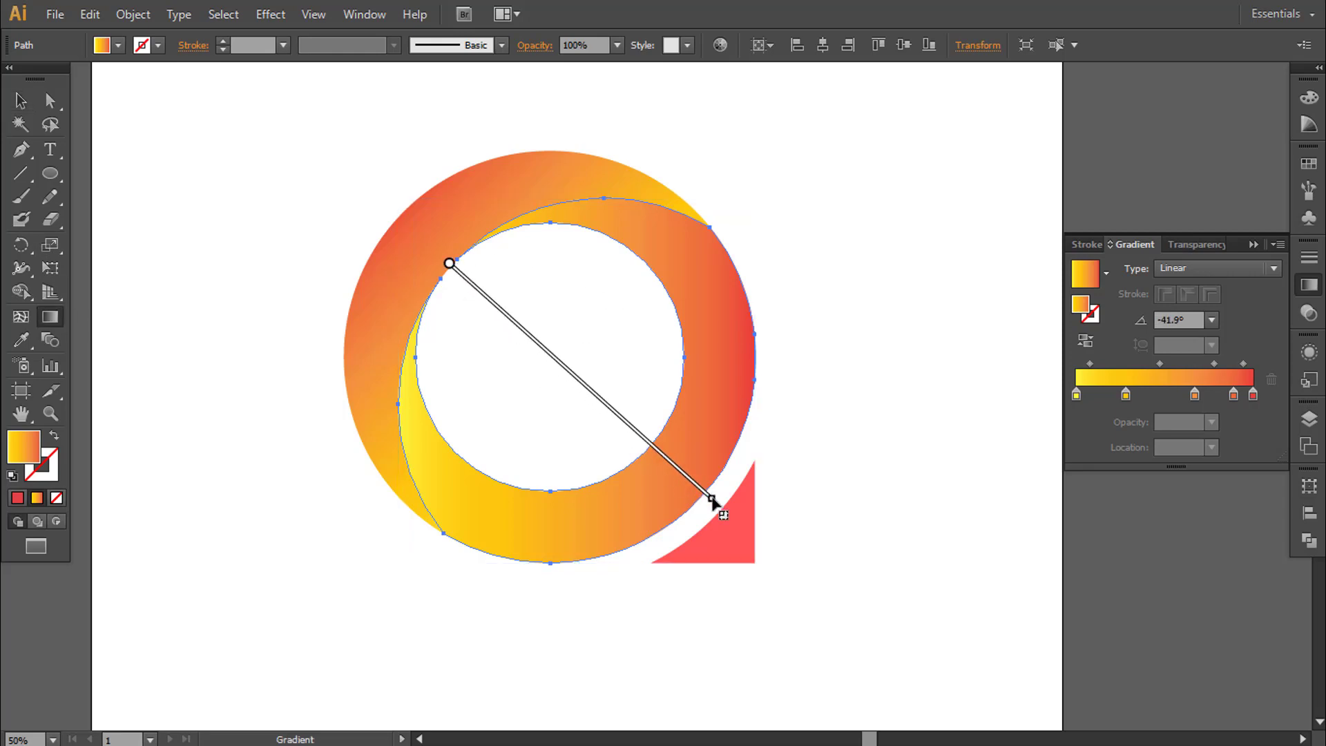
{"action": "left_click", "coordinate": [21, 102]}
{"action": "left_click", "coordinate": [287, 169]}
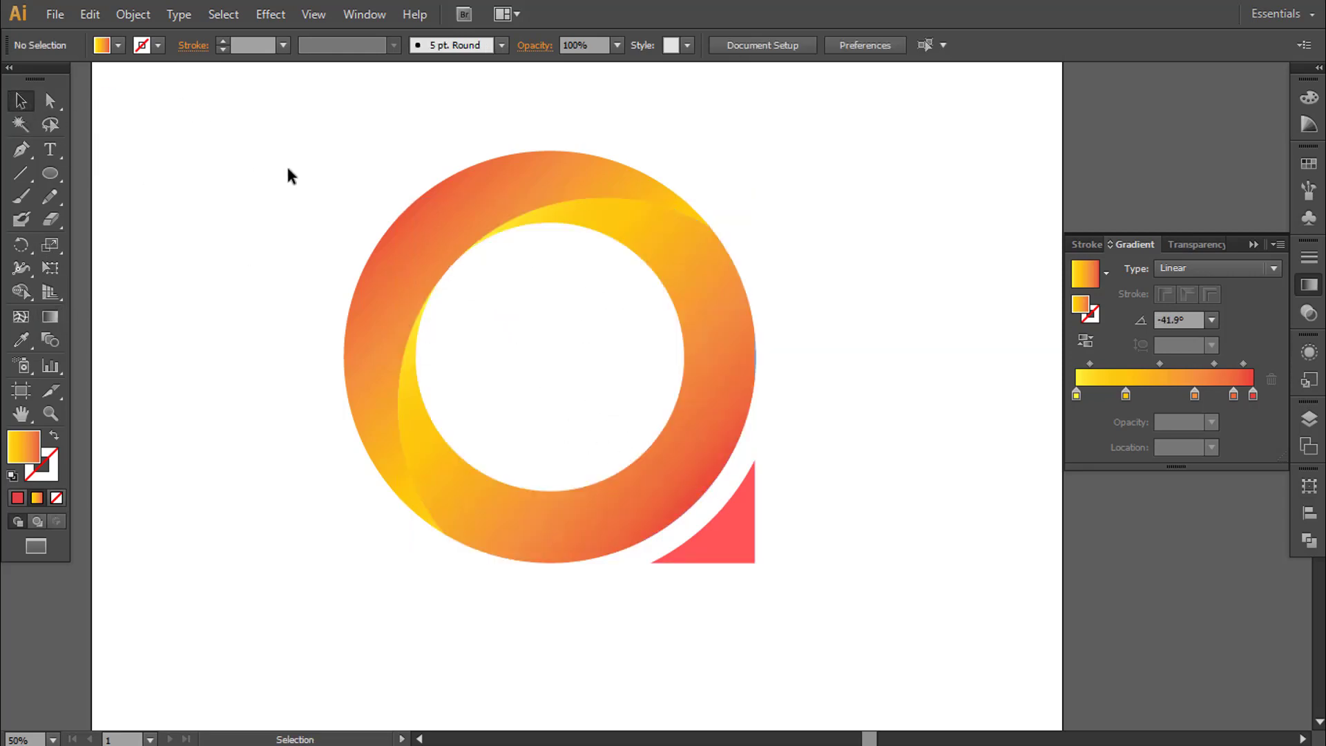
Reverse the lower-right ring piece's gradient to about 136.4°, placing yellow near the corner piece and red at the upper left
{"action": "left_click", "coordinate": [620, 411]}
{"action": "left_click", "coordinate": [50, 316]}
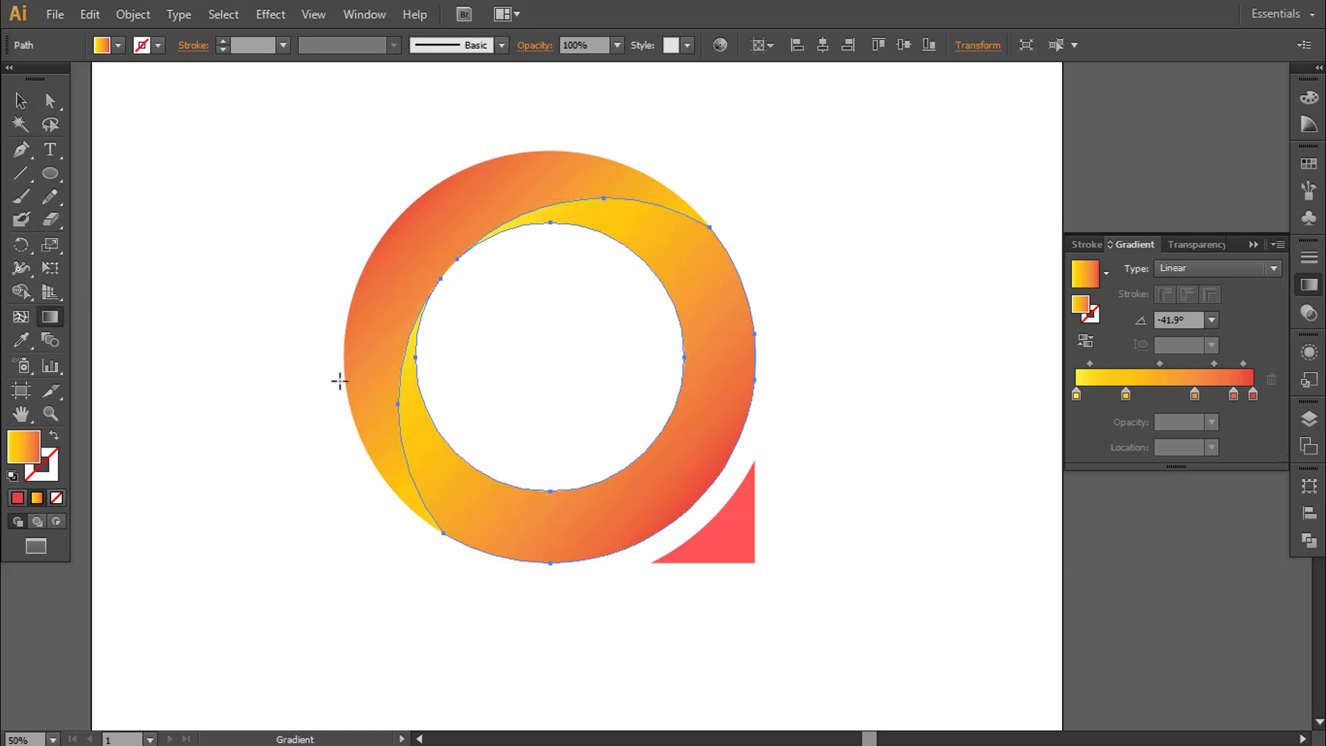
{"action": "left_click_drag", "start_coordinate": [694, 503], "coordinate": [431, 254]}
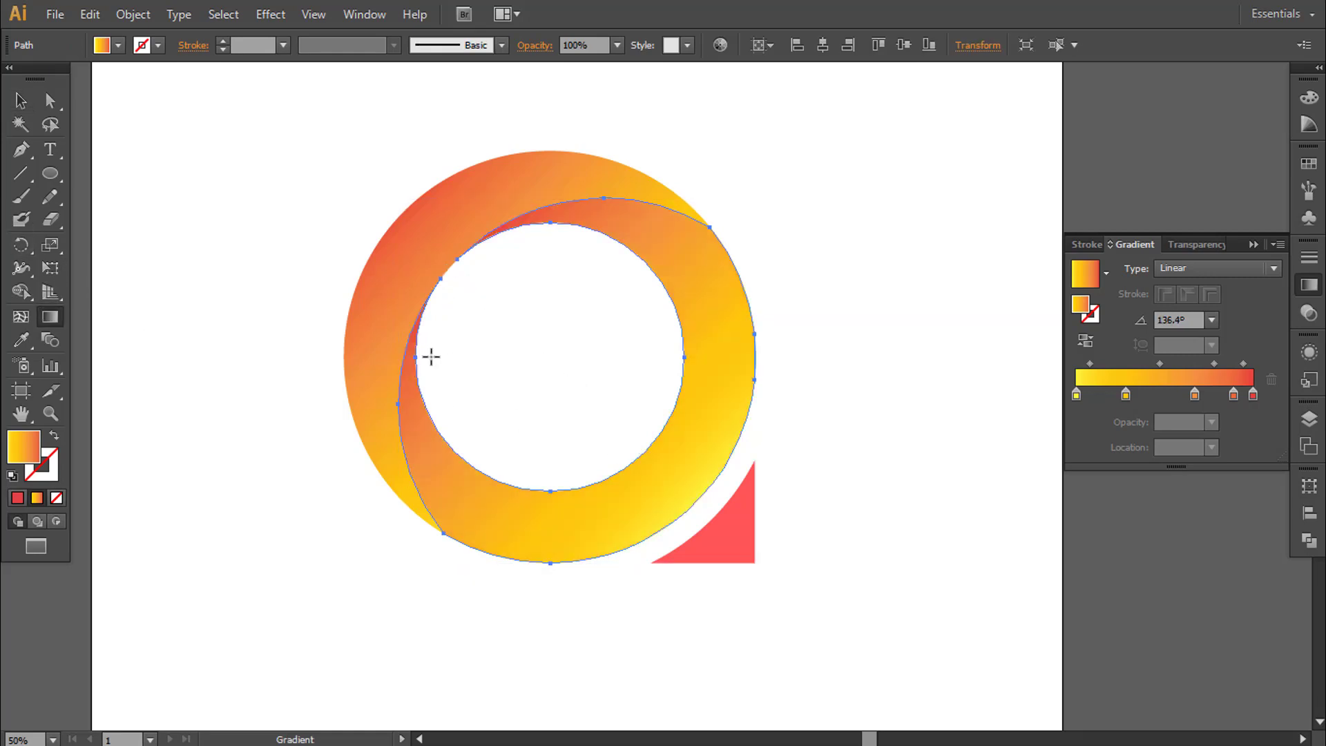
{"action": "left_click", "coordinate": [20, 100]}
{"action": "left_click", "coordinate": [260, 127]}
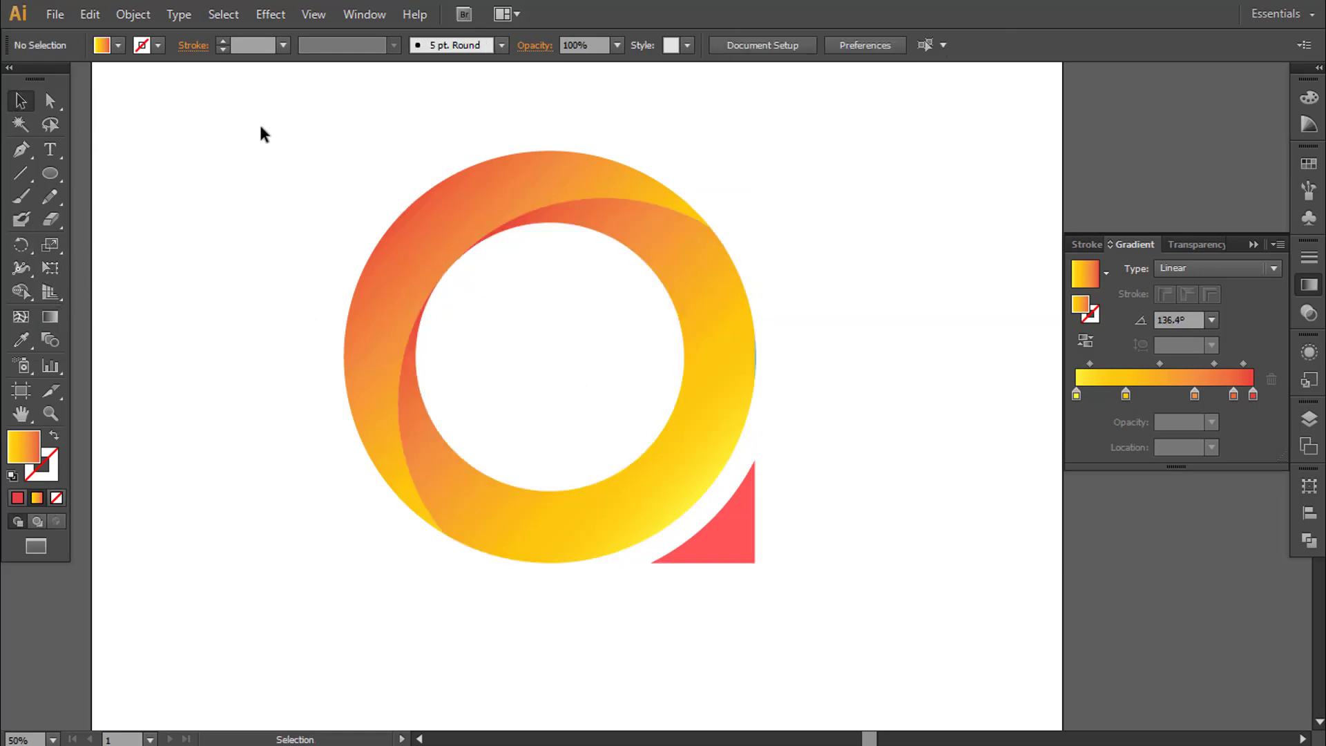
Replace the lower-right ring piece's fill with the White, Black gradient and recolour its white stop to cyan
{"action": "left_click", "coordinate": [683, 342]}
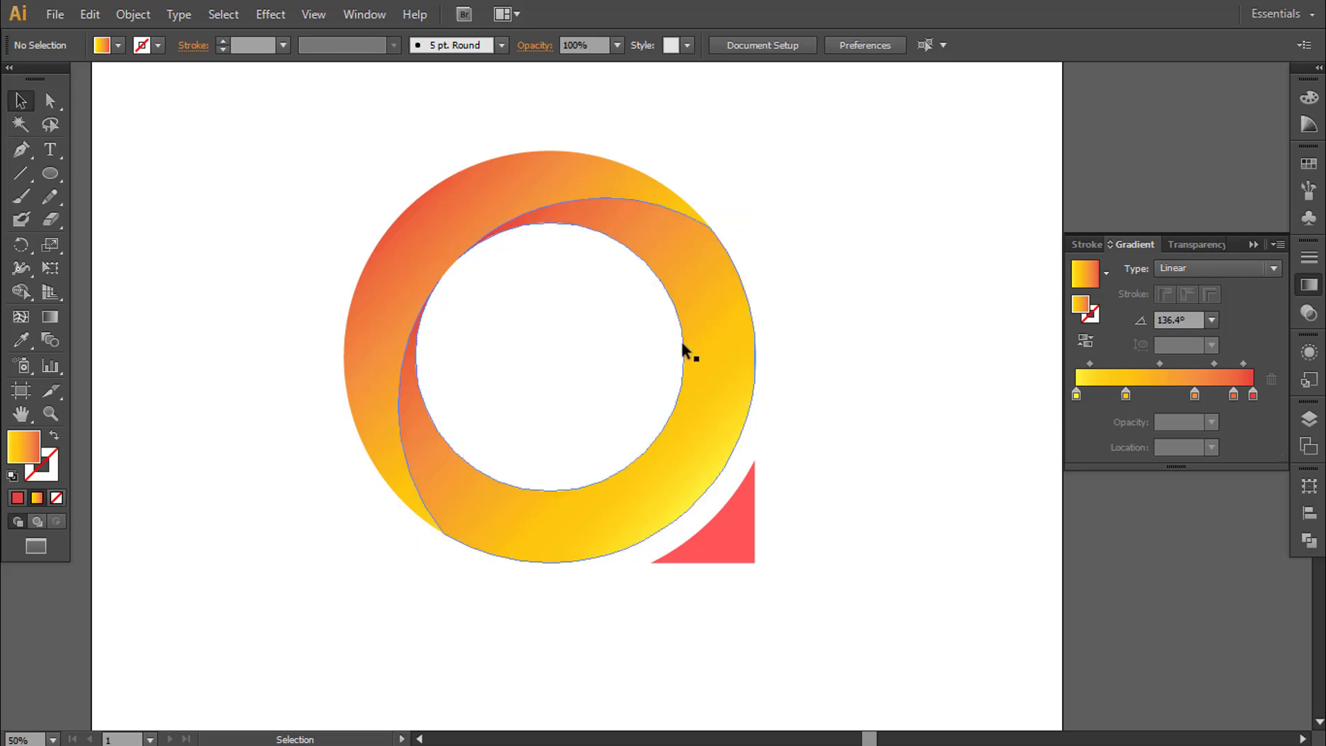
{"action": "left_click", "coordinate": [1105, 280]}
{"action": "left_click", "coordinate": [1077, 310]}
{"action": "double_click", "coordinate": [1075, 394]}
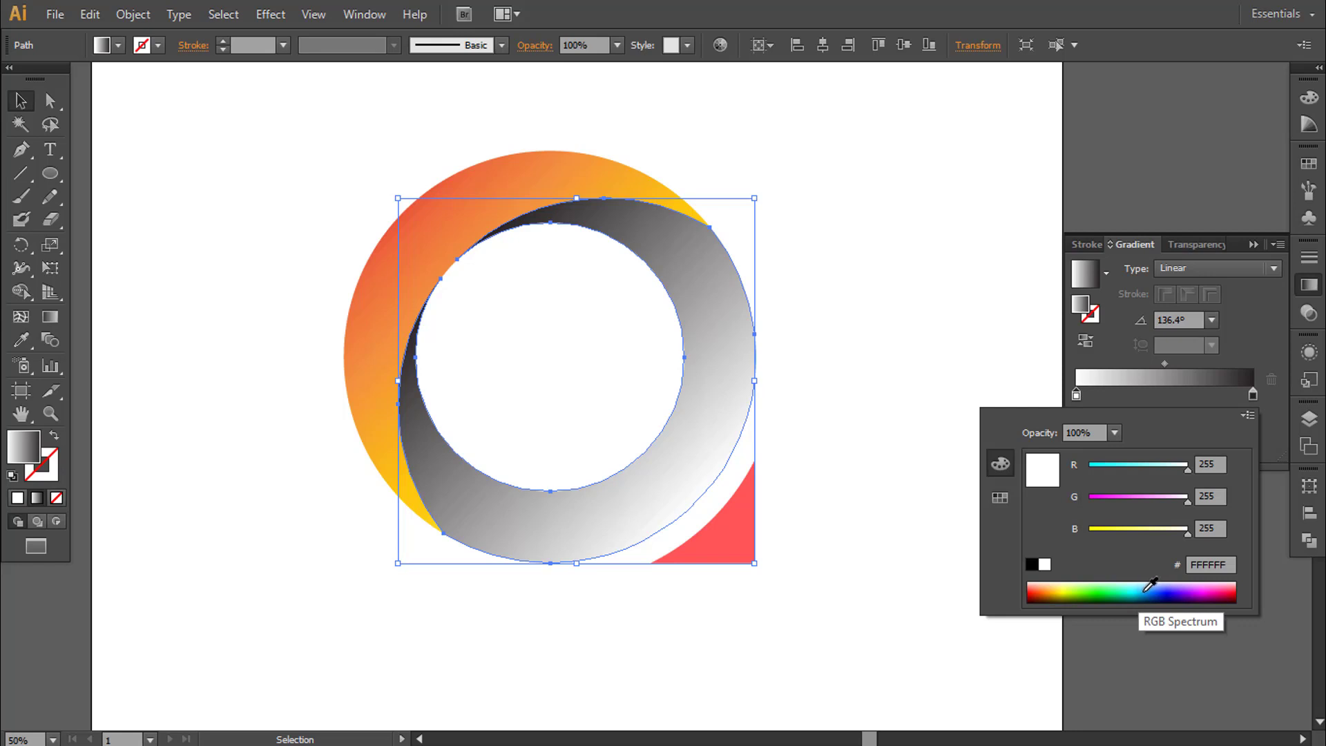
{"action": "left_click", "coordinate": [1150, 585]}
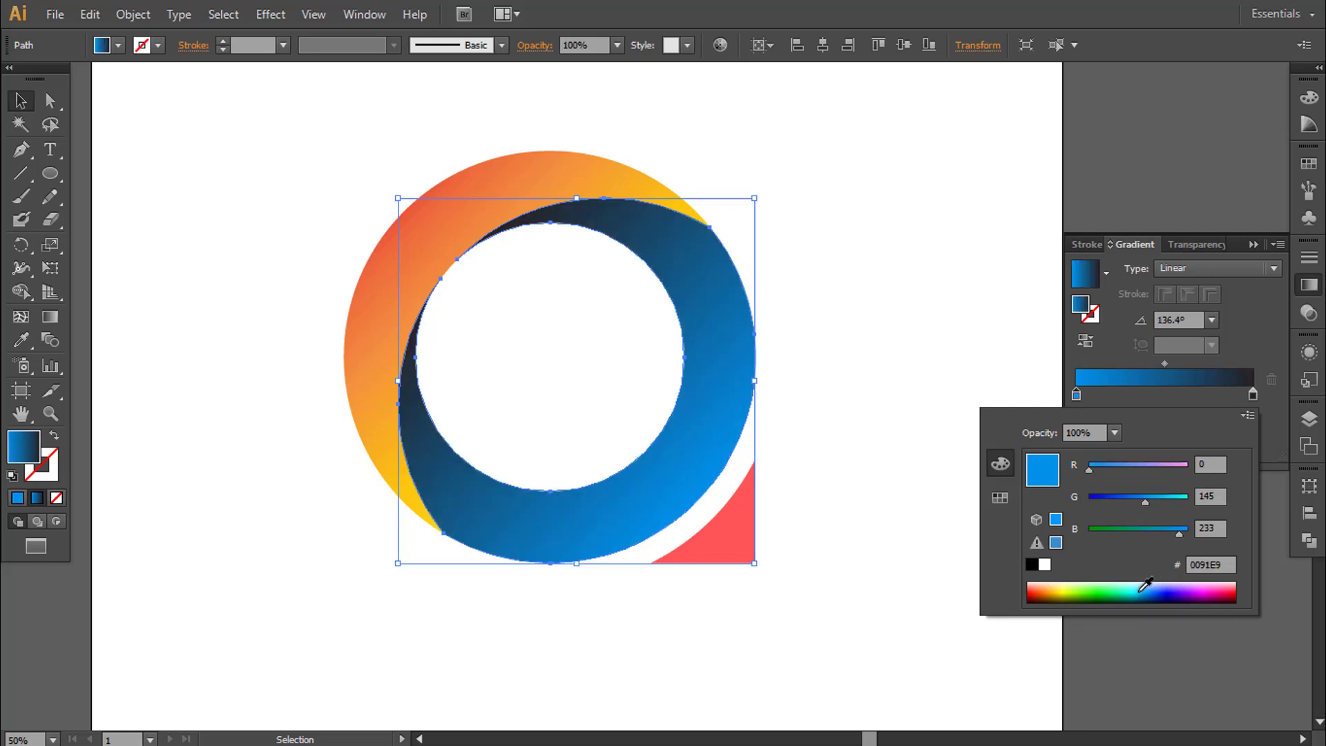
{"action": "left_click", "coordinate": [1137, 589]}
Recolour the gradient's dark end stop to purple and deselect the ring piece
{"action": "left_click", "coordinate": [1252, 394]}
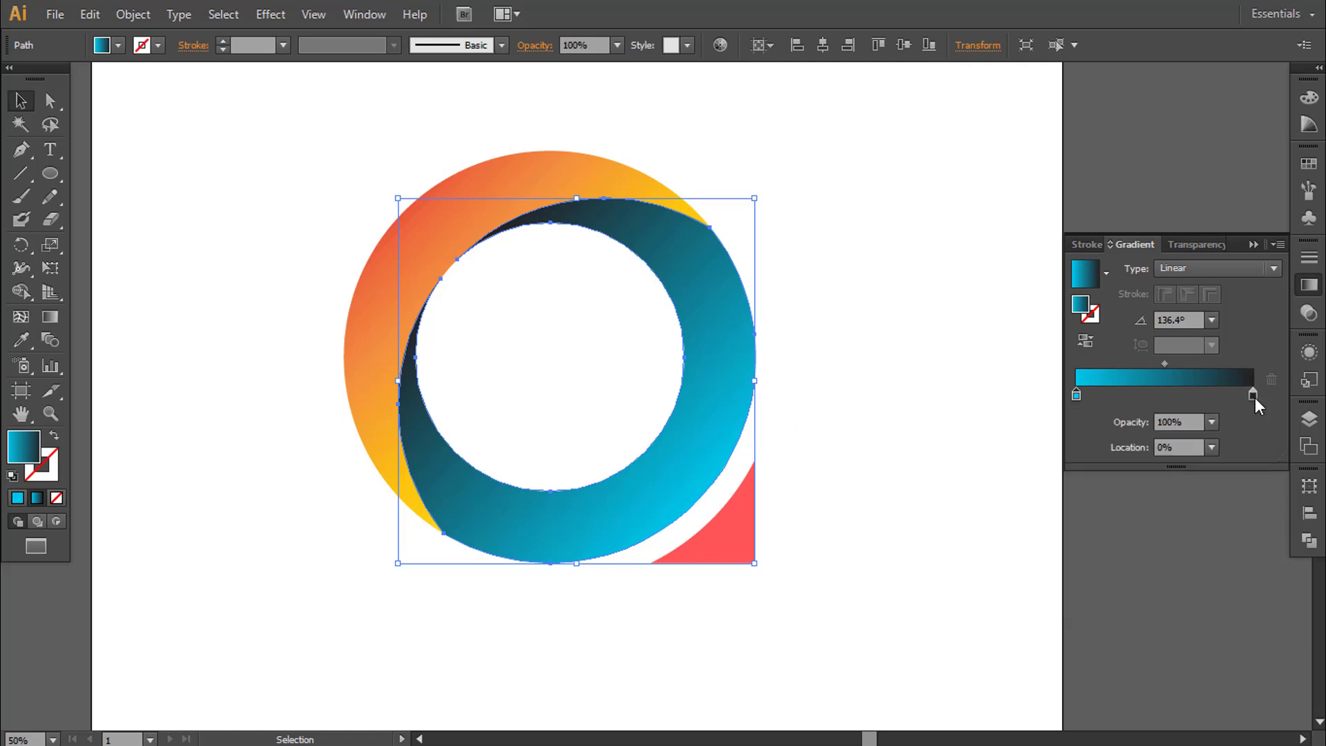
{"action": "double_click", "coordinate": [1252, 394]}
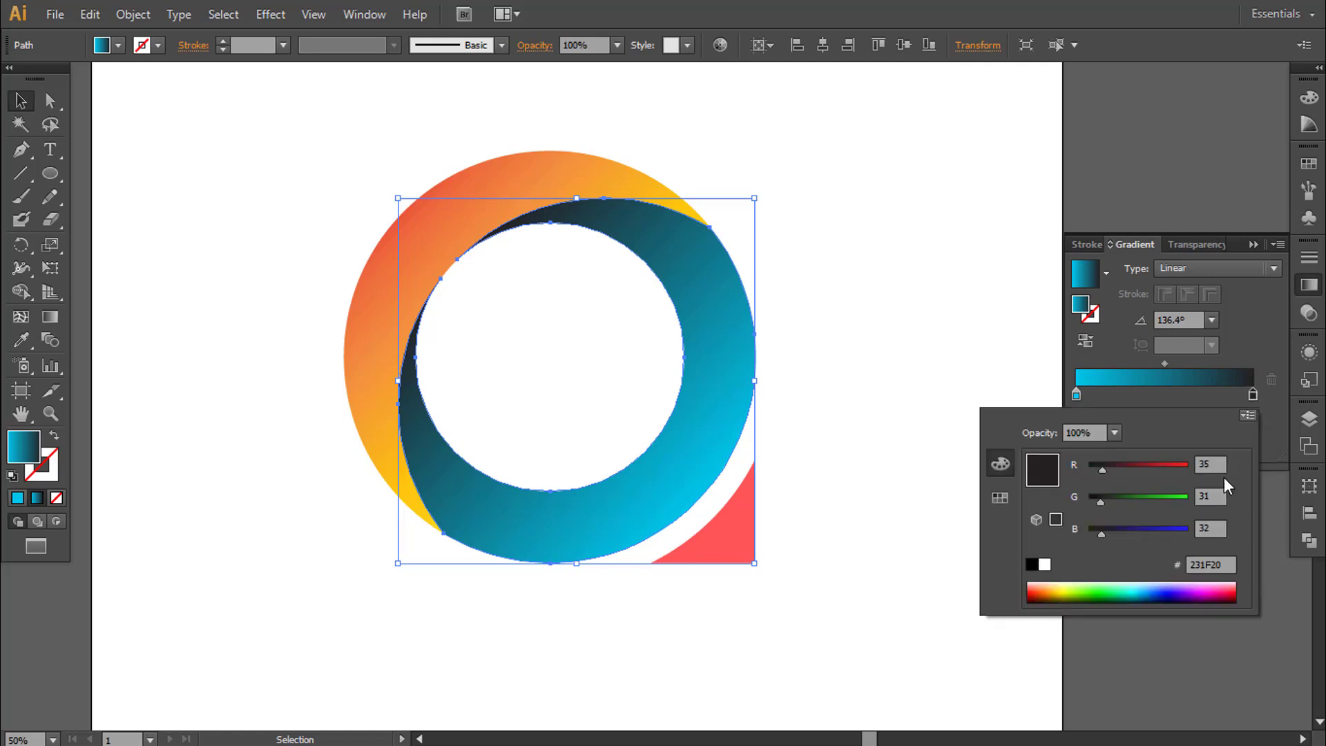
{"action": "left_click", "coordinate": [1197, 590]}
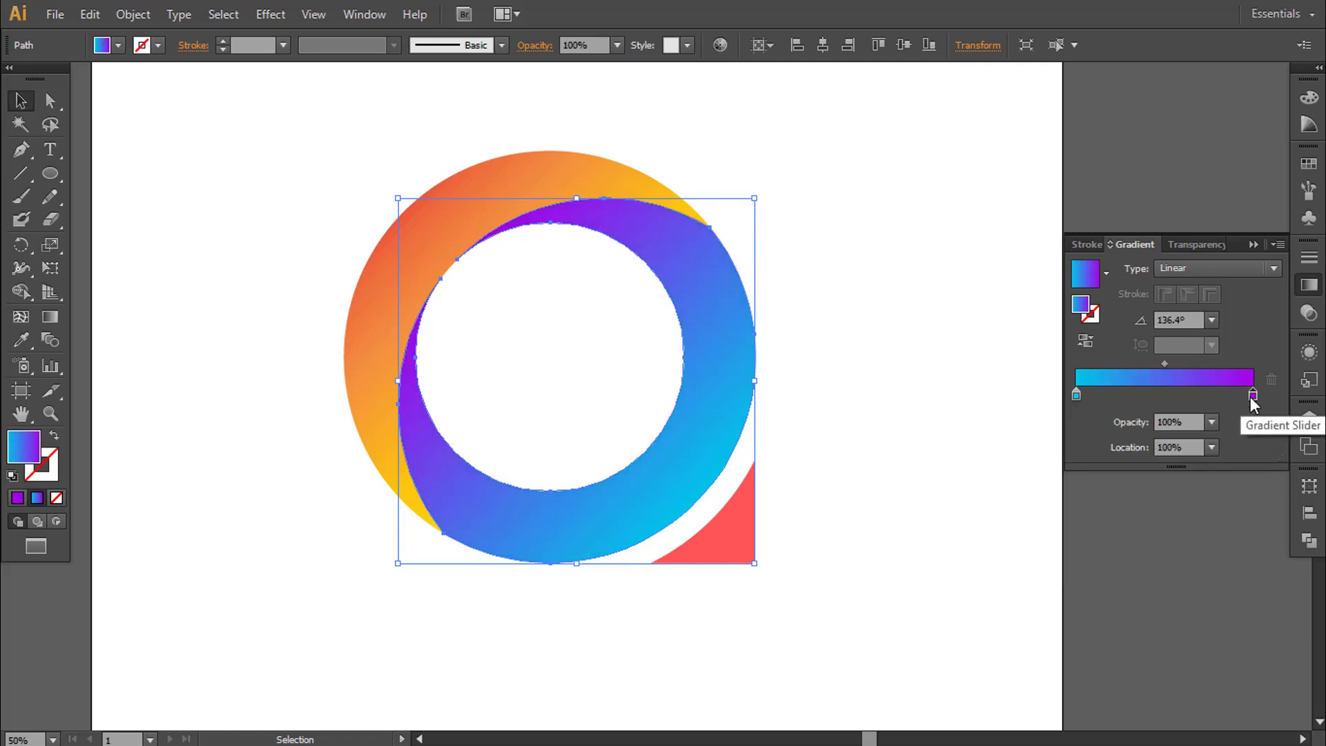
{"action": "left_click", "coordinate": [904, 307]}
Examine the logo's gradient ring pieces and corner piece, both in close-up and on the whole artboard
{"action": "left_click", "coordinate": [425, 262]}
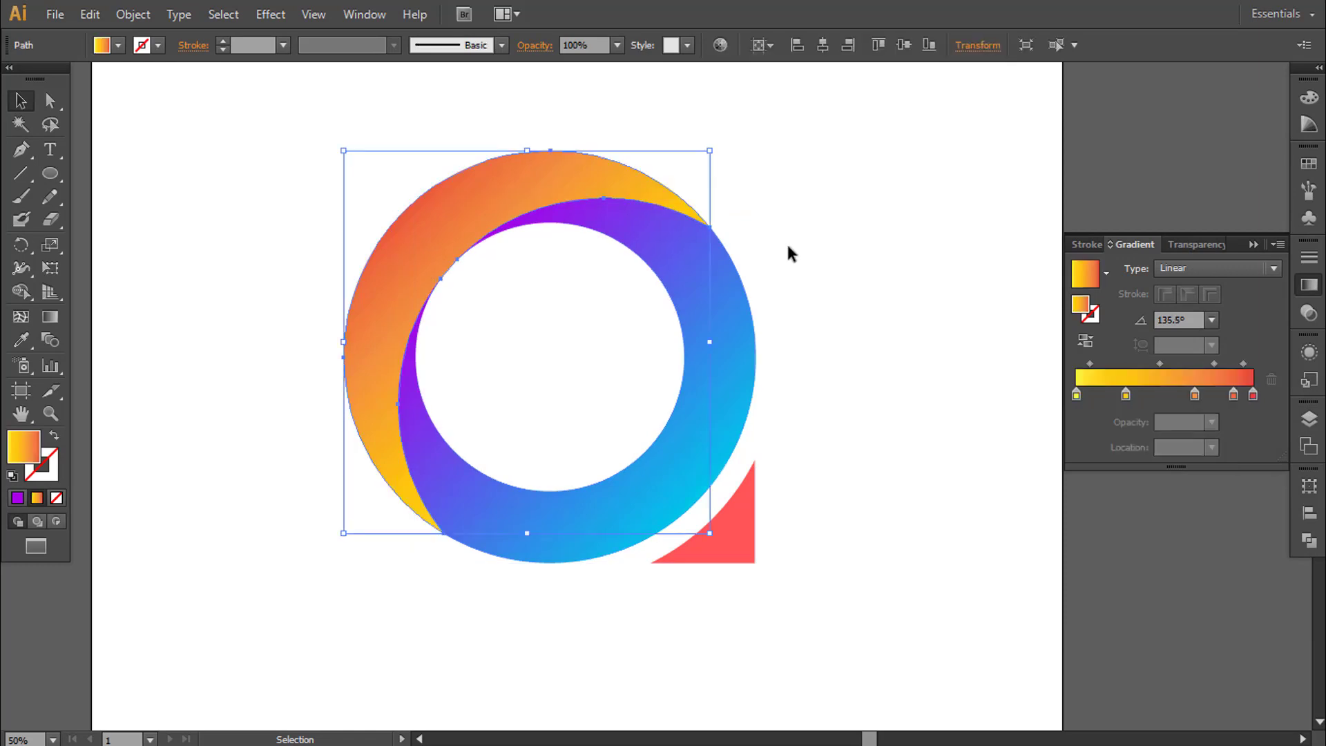
{"action": "left_click", "coordinate": [787, 245]}
{"action": "left_click", "coordinate": [734, 527]}
{"action": "left_click", "coordinate": [811, 381]}
{"action": "left_click", "coordinate": [568, 384], "text": "ctrl+alt"}
{"action": "left_click", "coordinate": [569, 384], "text": "ctrl+alt"}
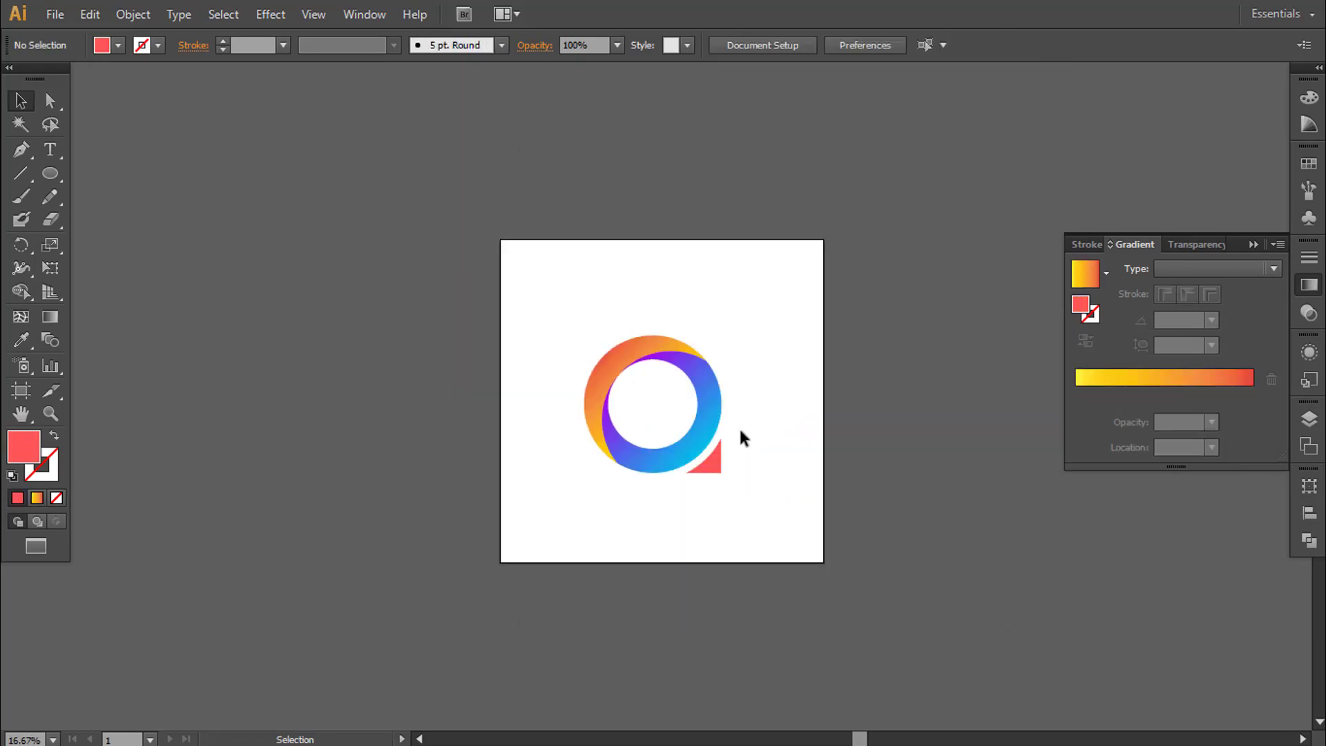
{"action": "left_click", "coordinate": [687, 358], "text": "ctrl"}
{"action": "left_click", "coordinate": [673, 388], "text": "ctrl"}
{"action": "left_click", "coordinate": [680, 384], "text": "ctrl"}
{"action": "left_click_drag", "start_coordinate": [682, 389], "coordinate": [640, 367]}
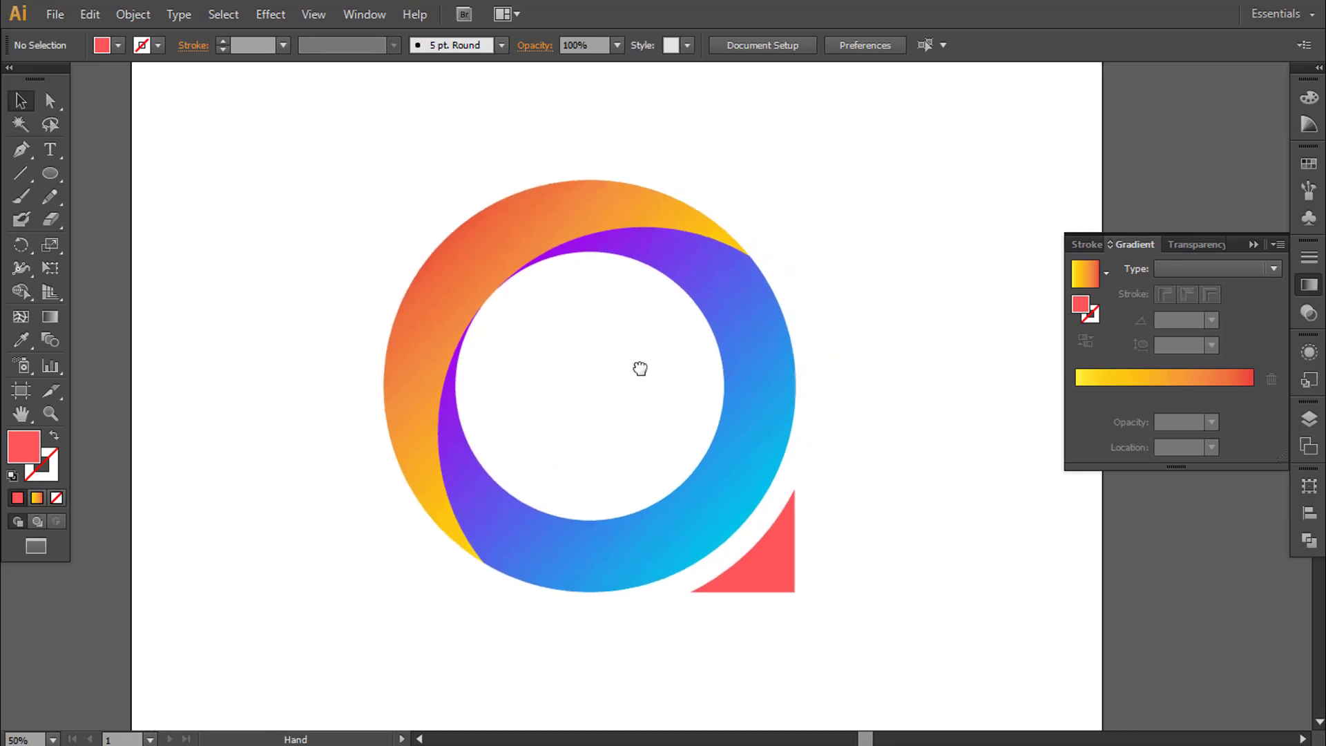
Reverse the inner ring piece's gradient to about -42.1°, placing cyan at the upper left and purple near the corner piece
{"action": "left_click", "coordinate": [482, 288]}
{"action": "left_click", "coordinate": [836, 290]}
{"action": "left_click", "coordinate": [703, 291]}
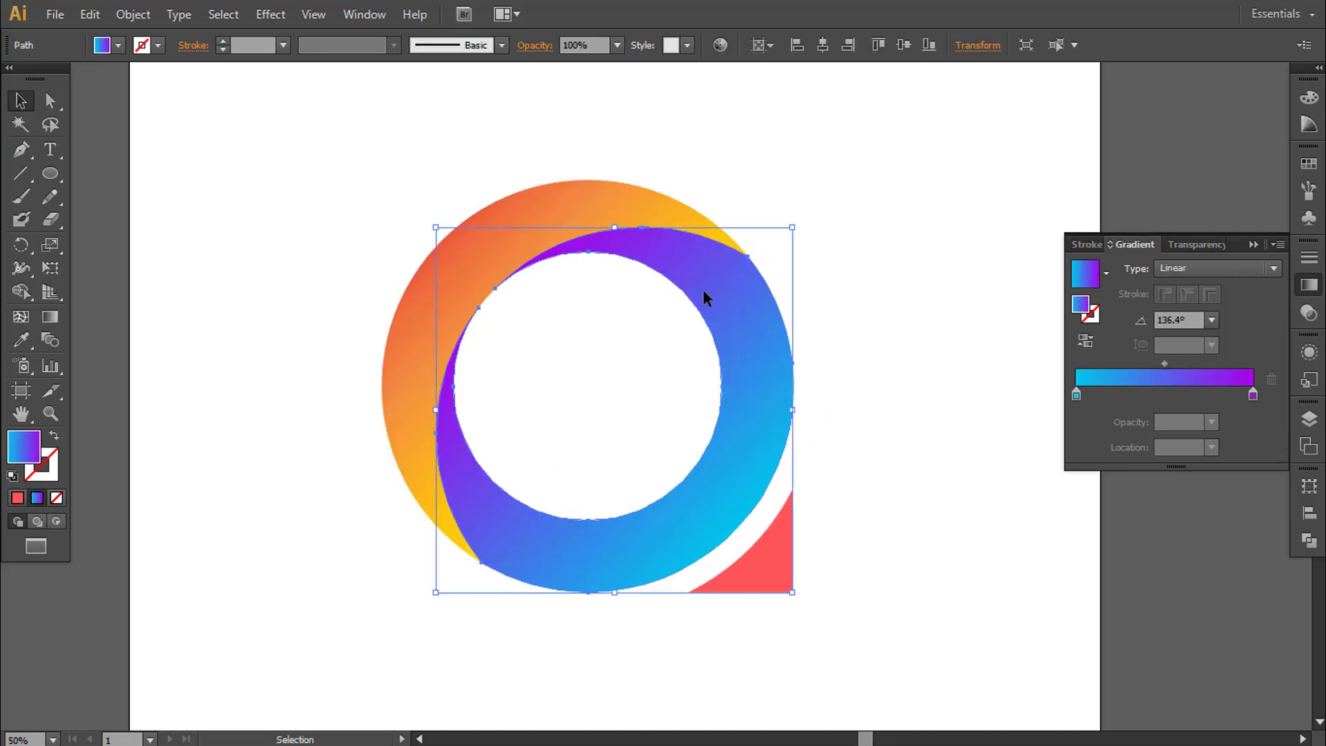
{"action": "left_click", "coordinate": [50, 316]}
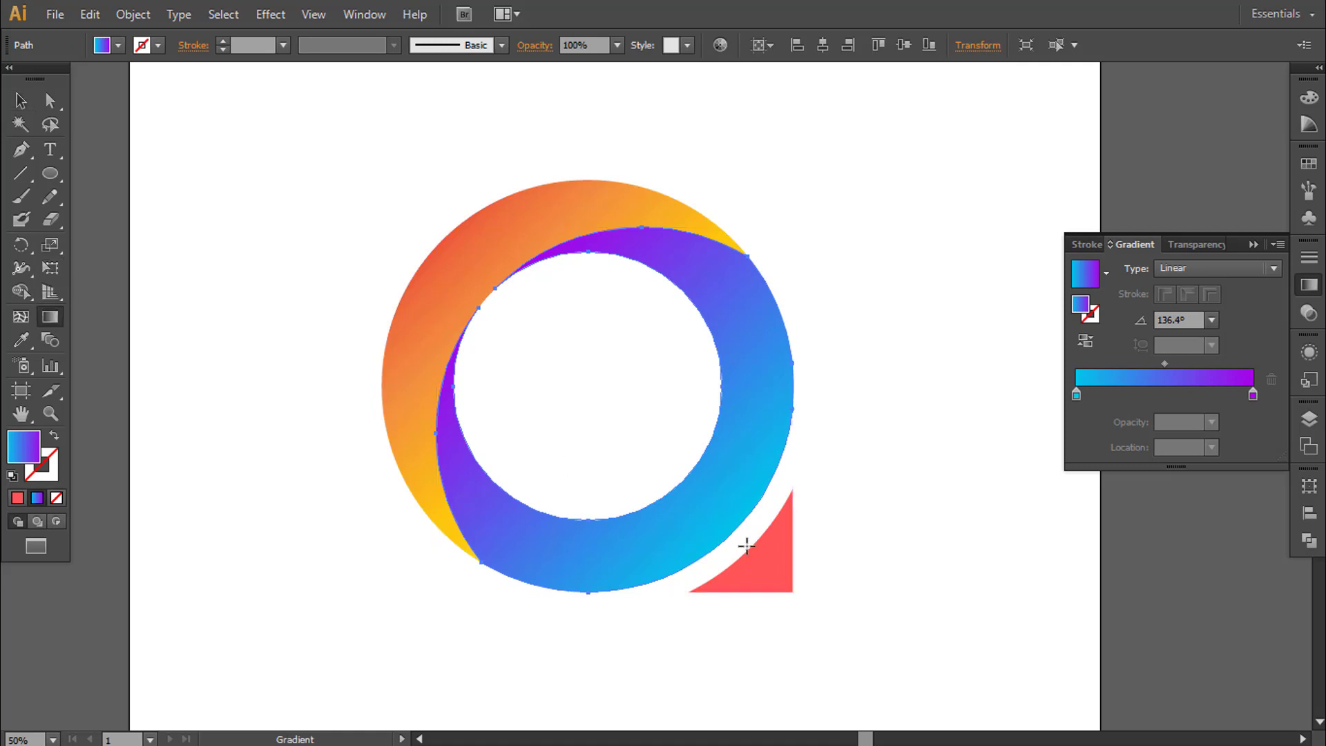
{"action": "left_click_drag", "start_coordinate": [737, 530], "coordinate": [504, 293]}
{"action": "left_click_drag", "start_coordinate": [488, 296], "coordinate": [724, 521]}
{"action": "key", "text": "v"}
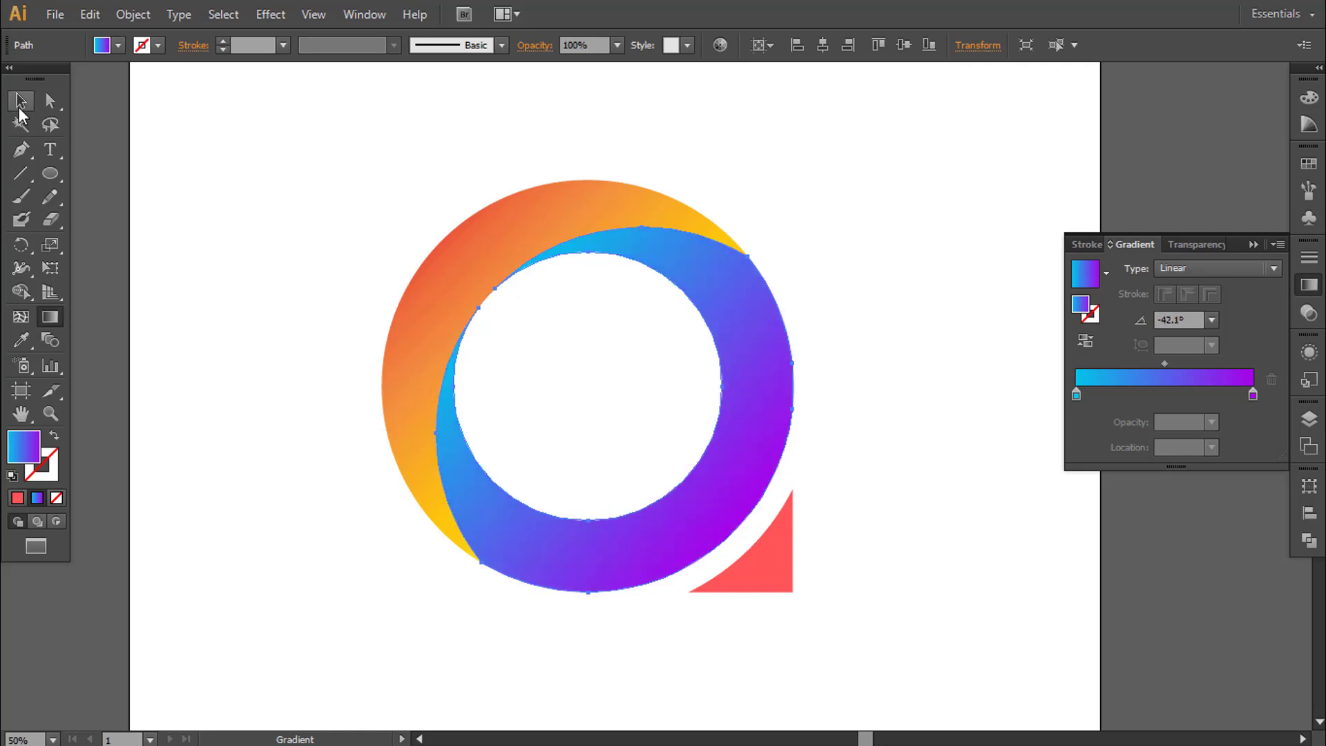
{"action": "left_click", "coordinate": [255, 137]}
Copy the inner ring piece's cyan-purple gradient onto the outer orange-yellow ring piece with the Eyedropper and deselect it
{"action": "left_click", "coordinate": [590, 231]}
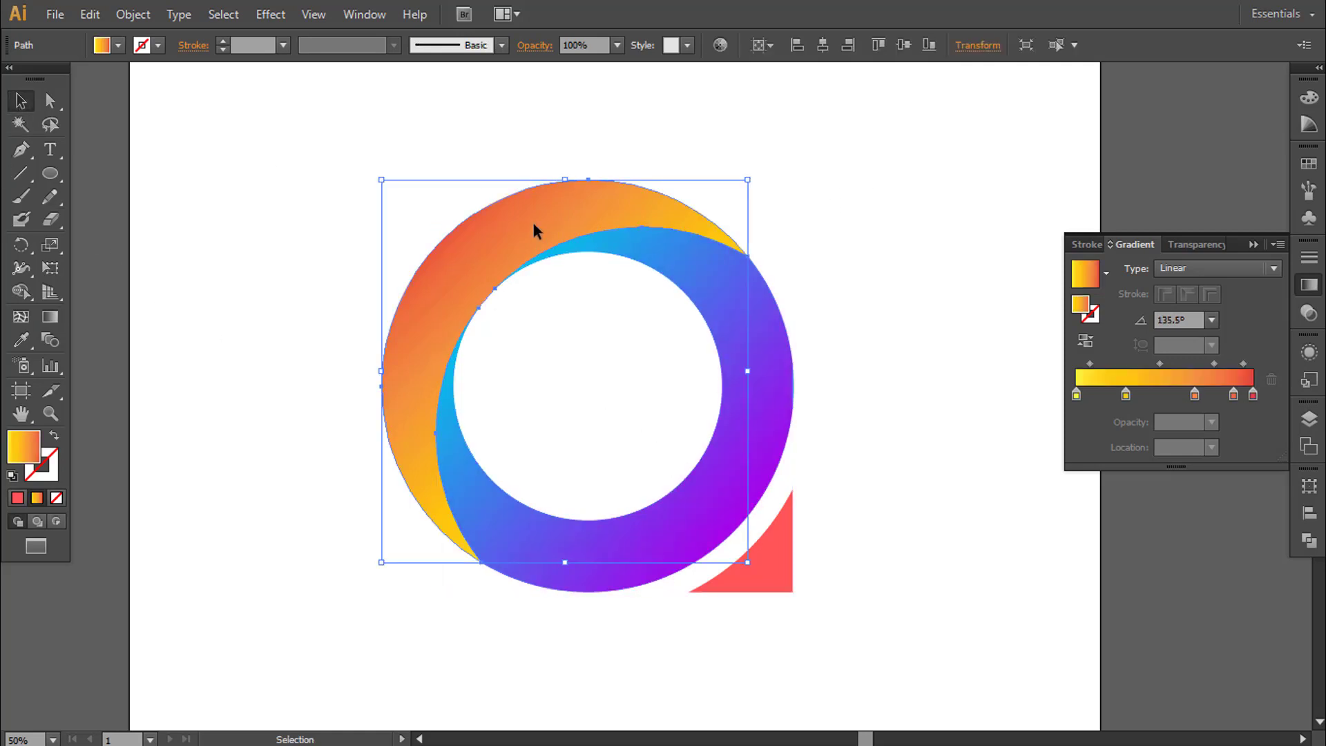
{"action": "left_click", "coordinate": [866, 222]}
{"action": "left_click", "coordinate": [456, 274]}
{"action": "left_click", "coordinate": [21, 339]}
{"action": "left_click", "coordinate": [514, 273]}
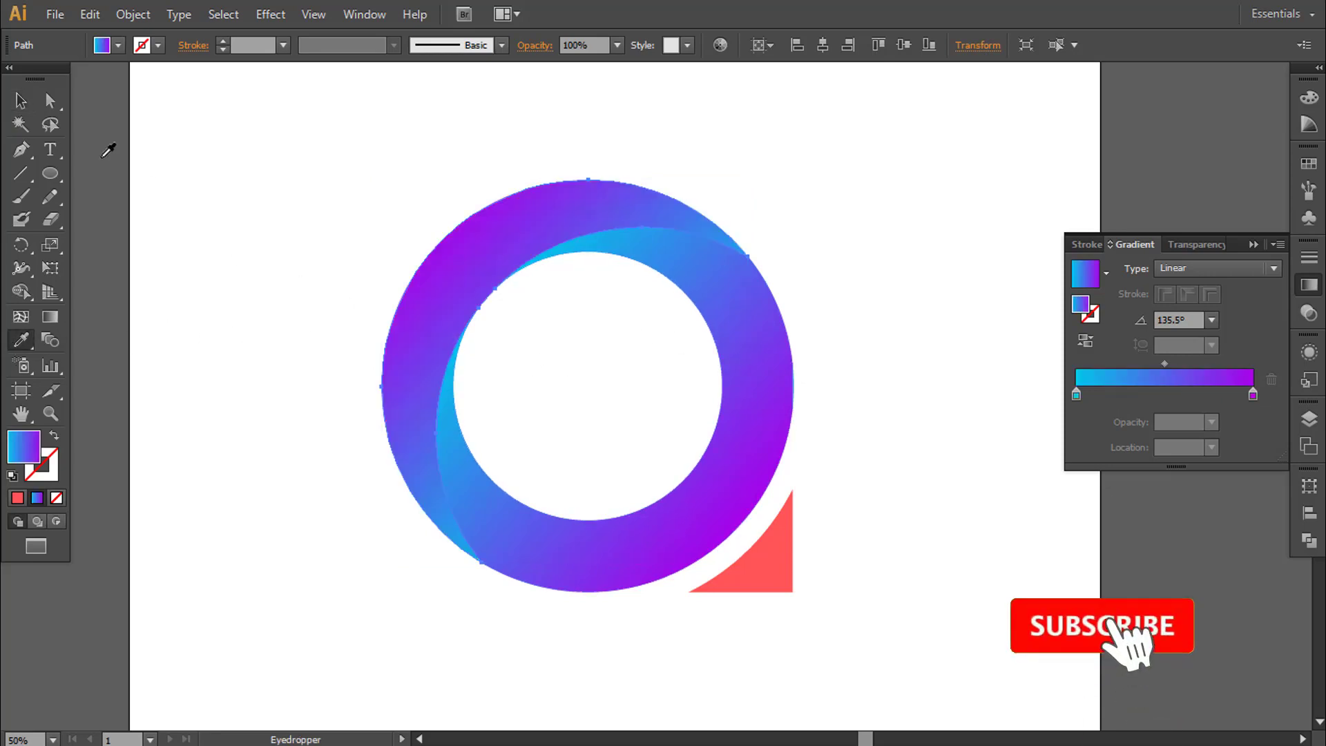
{"action": "key", "text": "v"}
{"action": "left_click", "coordinate": [260, 111]}
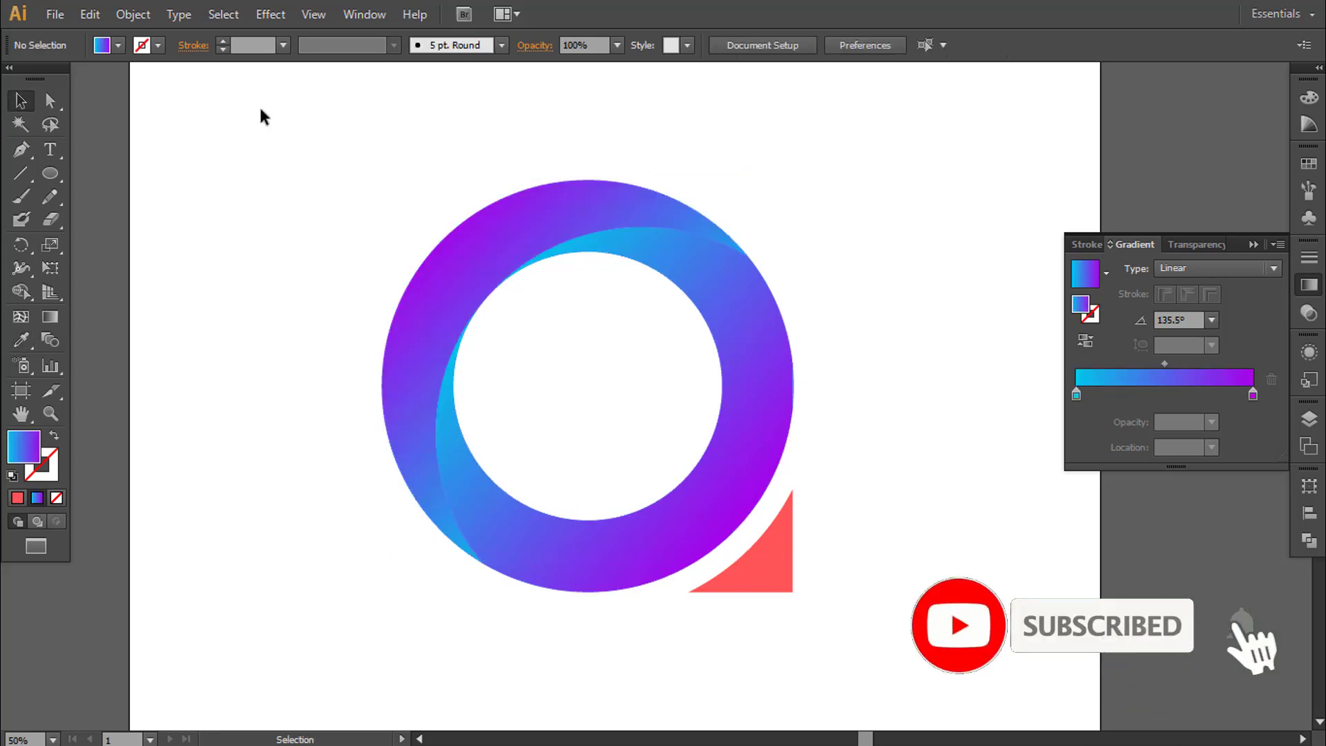
Recolour the purple end stop of the outer ring piece's gradient to magenta FF00B9
{"action": "left_click", "coordinate": [591, 354], "text": "ctrl+alt"}
{"action": "left_click", "coordinate": [636, 427], "text": "ctrl+alt"}
{"action": "left_click", "coordinate": [660, 394], "text": "ctrl"}
{"action": "left_click", "coordinate": [669, 358], "text": "ctrl"}
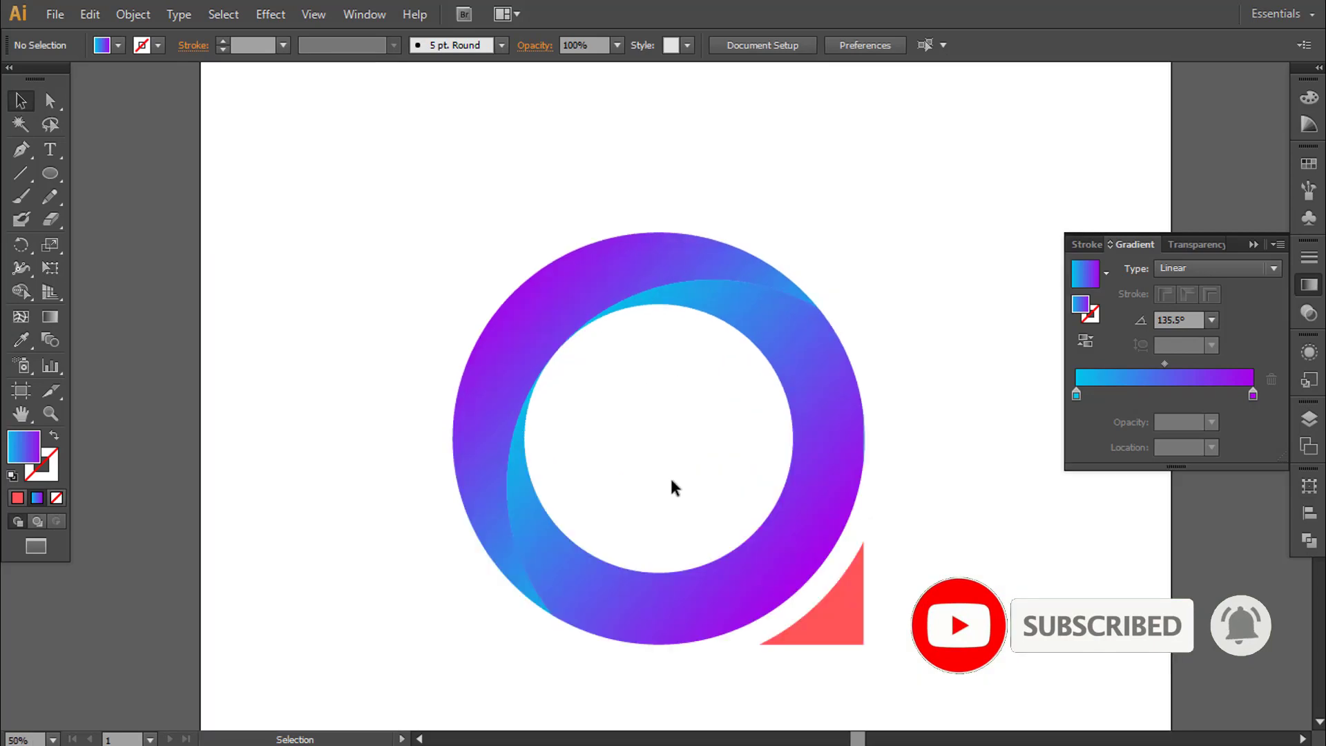
{"action": "left_click_drag", "start_coordinate": [675, 486], "coordinate": [619, 415]}
{"action": "left_click", "coordinate": [492, 259]}
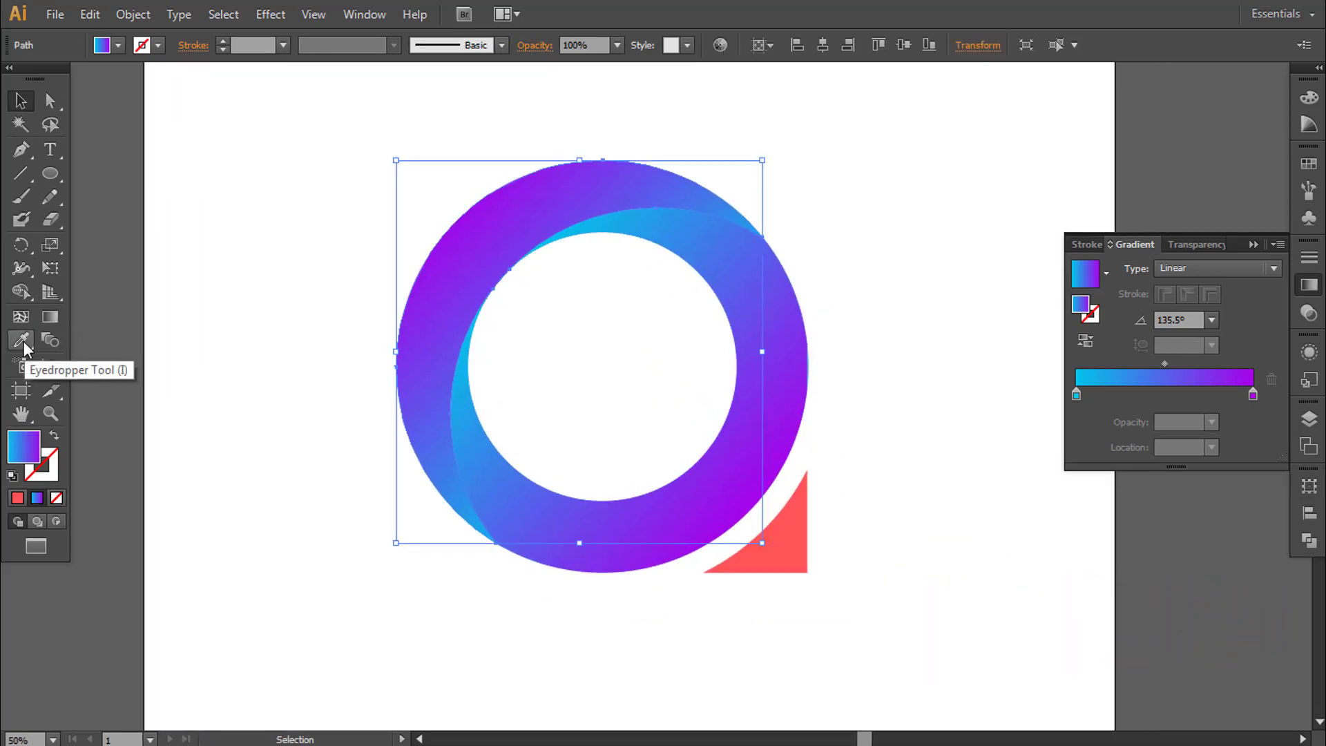
{"action": "double_click", "coordinate": [1252, 394]}
{"action": "left_click", "coordinate": [1209, 589]}
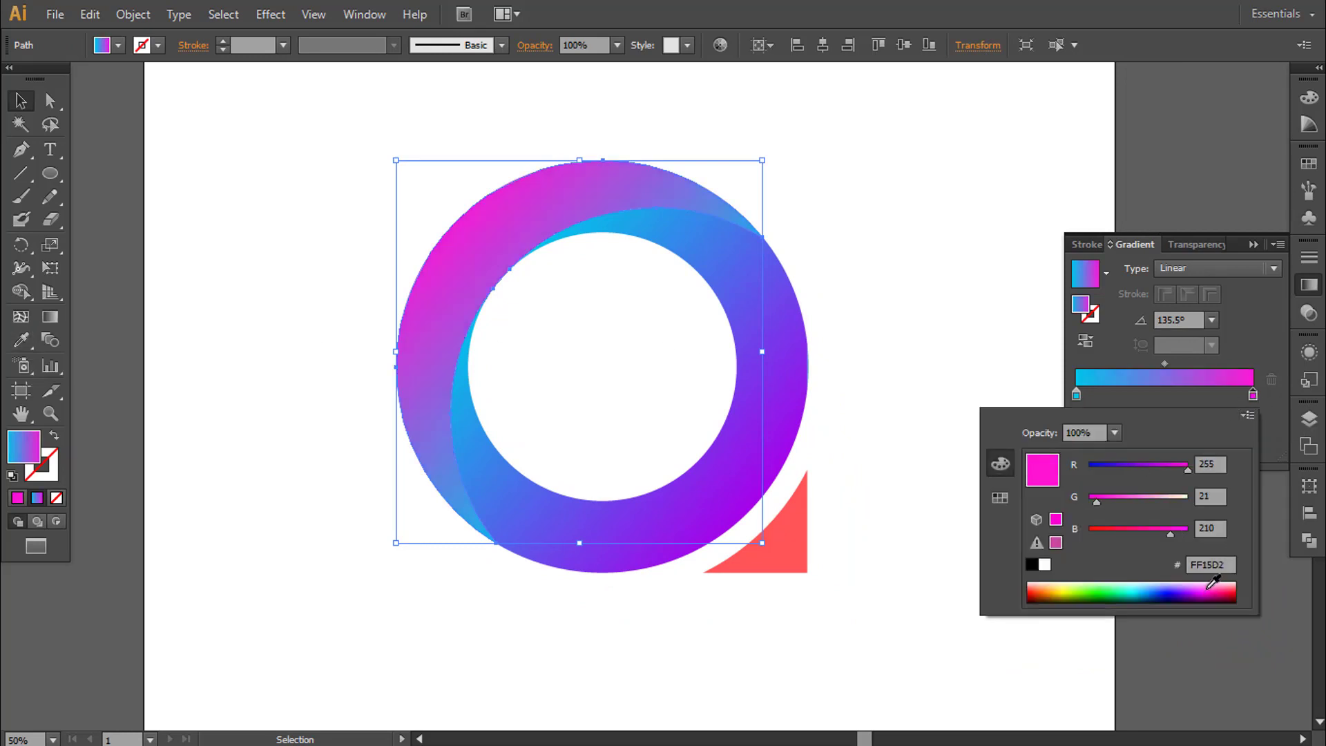
{"action": "left_click", "coordinate": [1212, 587]}
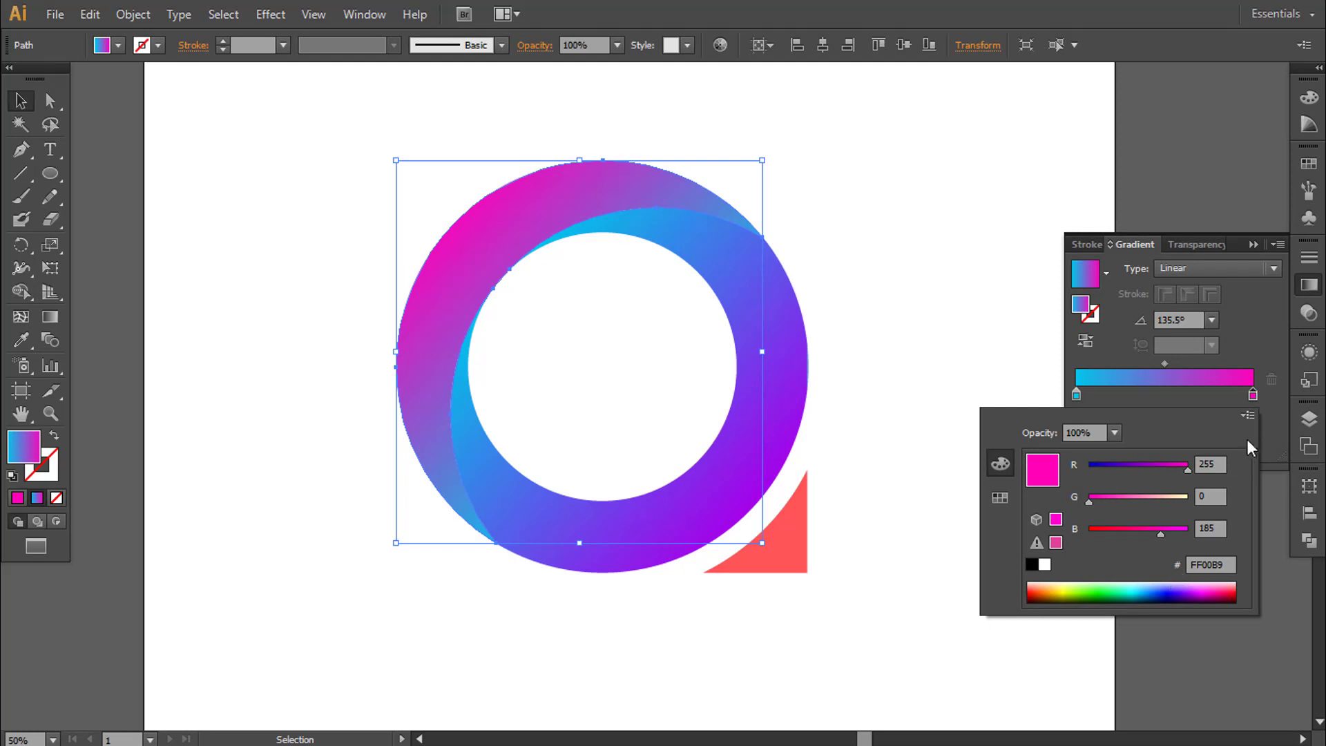
Recolour the cyan stop of the outer ring piece's gradient to blue 0071E9 and deselect the piece
{"action": "double_click", "coordinate": [1076, 395]}
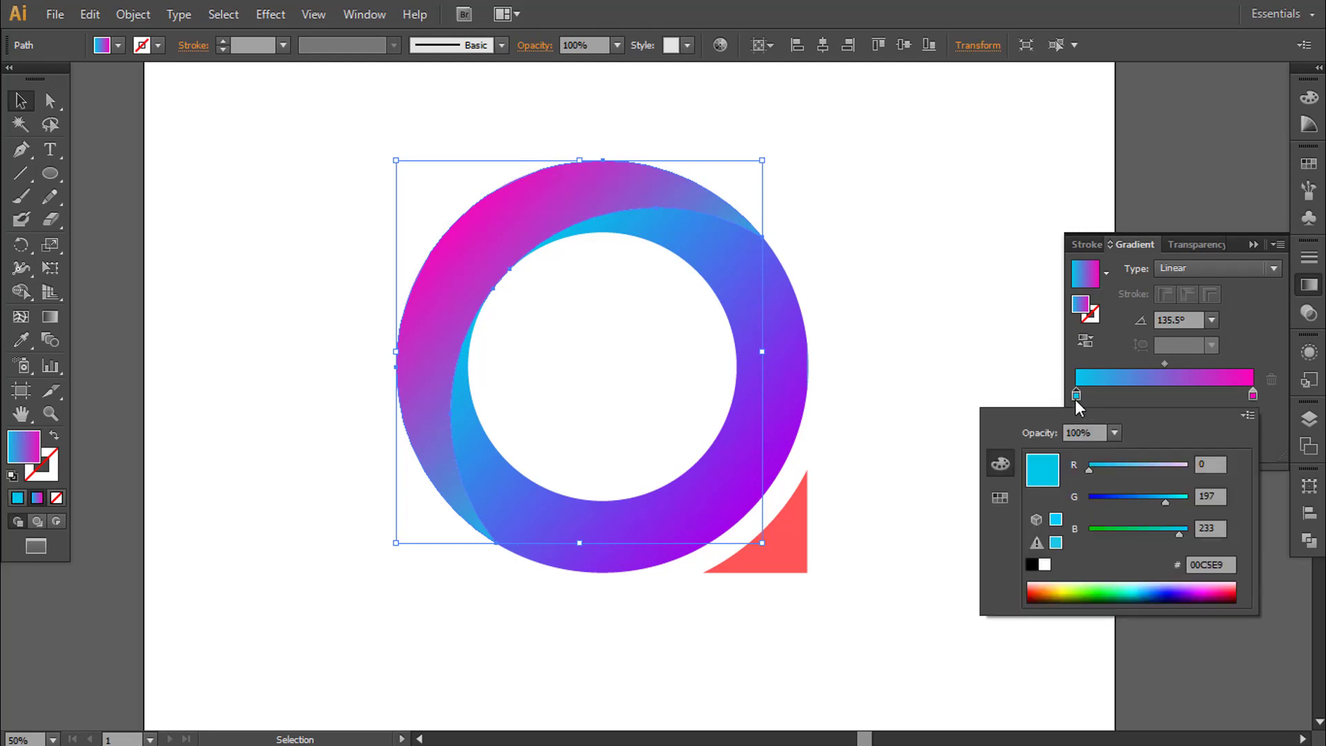
{"action": "left_click", "coordinate": [1152, 589]}
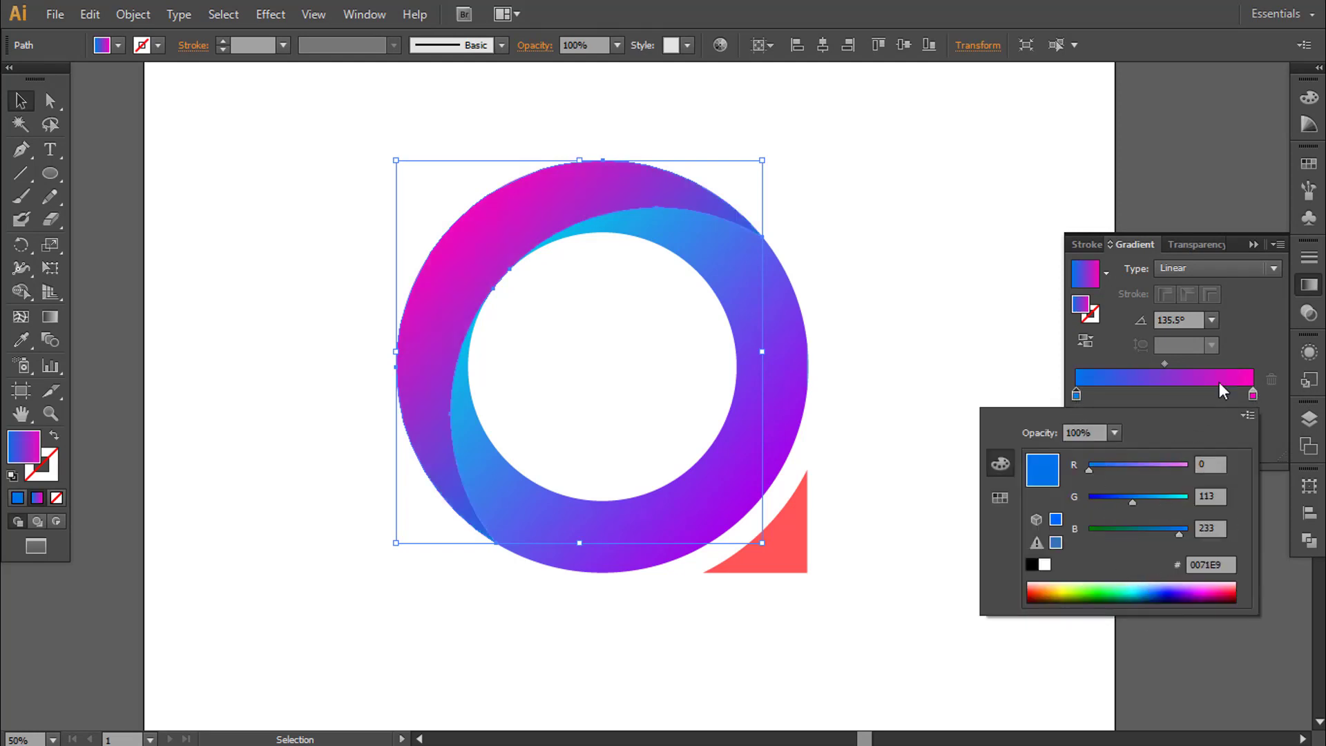
{"action": "left_click", "coordinate": [1236, 247]}
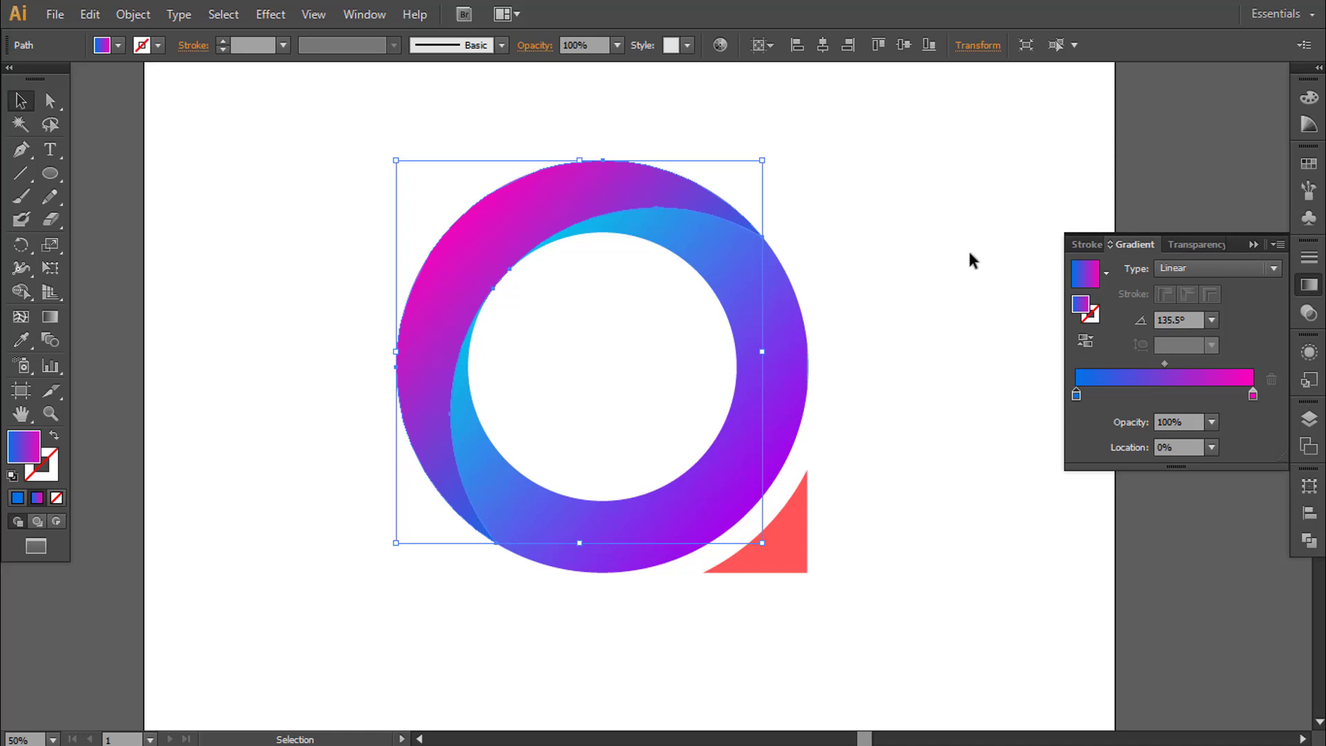
{"action": "left_click", "coordinate": [1253, 247]}
{"action": "left_click", "coordinate": [837, 297]}
Change the red corner piece's fill to orange FF7E1D
{"action": "left_click", "coordinate": [636, 443], "text": "ctrl+alt"}
{"action": "left_click", "coordinate": [639, 367], "text": "ctrl+alt"}
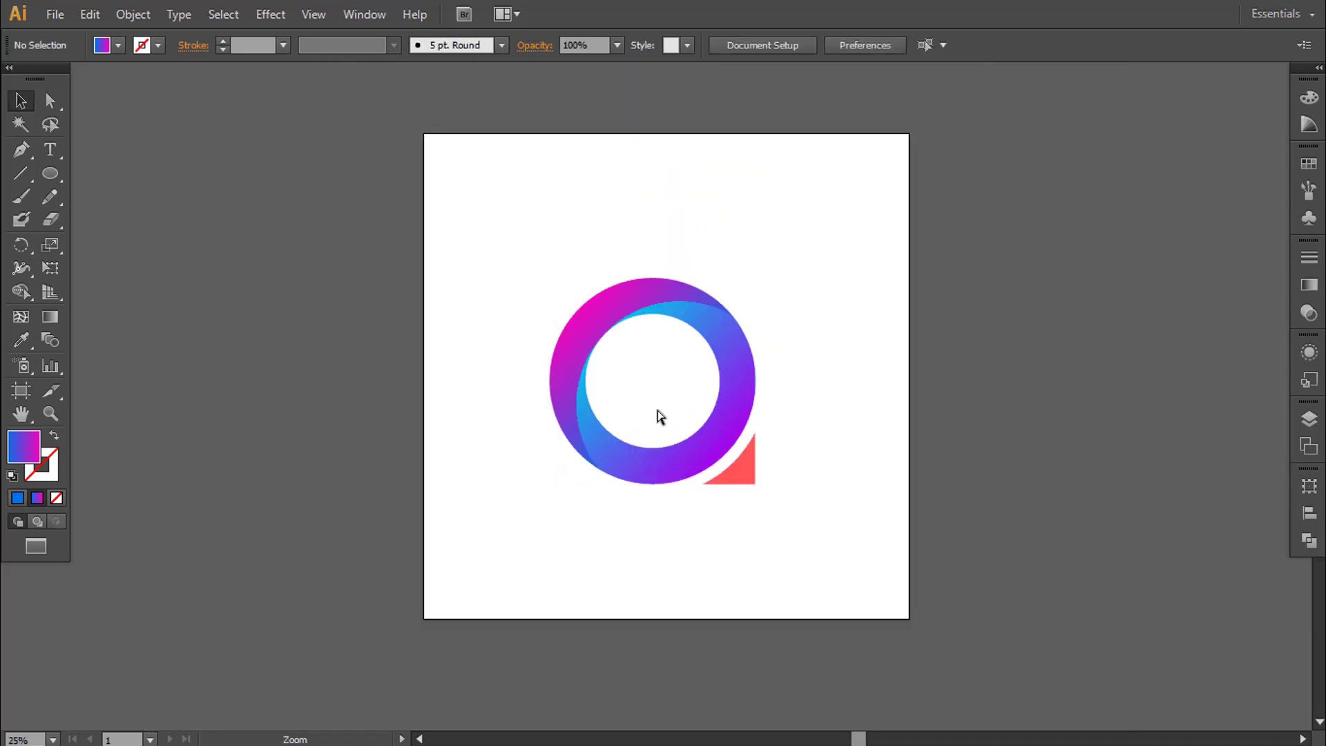
{"action": "left_click", "coordinate": [654, 375], "text": "ctrl"}
{"action": "left_click", "coordinate": [653, 372], "text": "ctrl"}
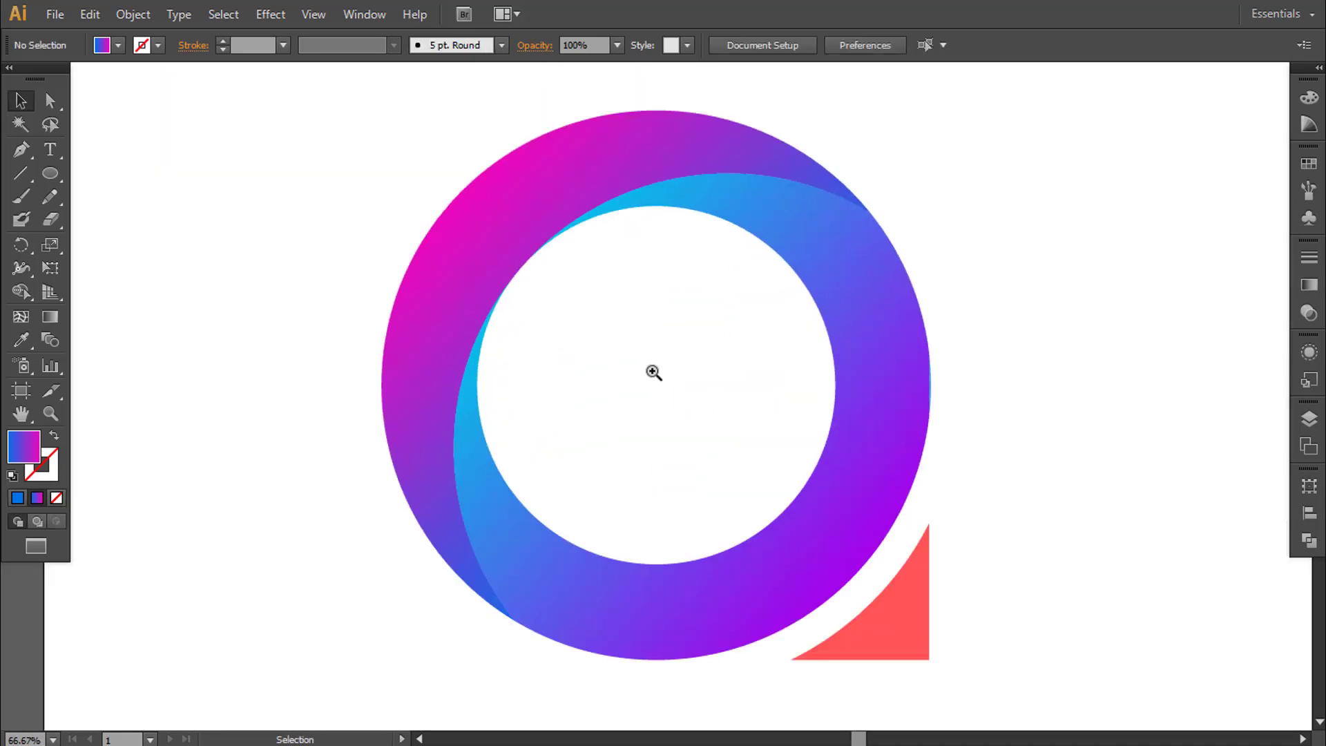
{"action": "left_click", "coordinate": [654, 372], "text": "ctrl+alt"}
{"action": "left_click", "coordinate": [823, 588]}
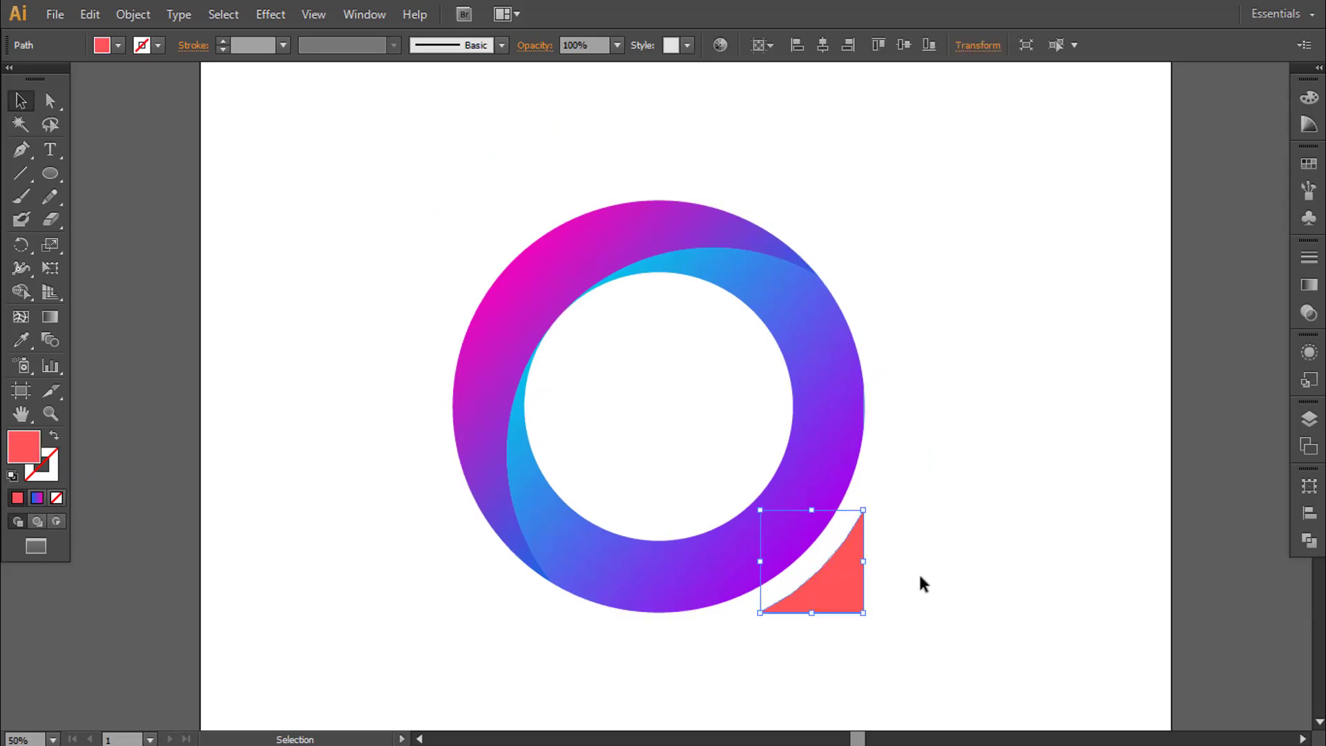
{"action": "double_click", "coordinate": [27, 449]}
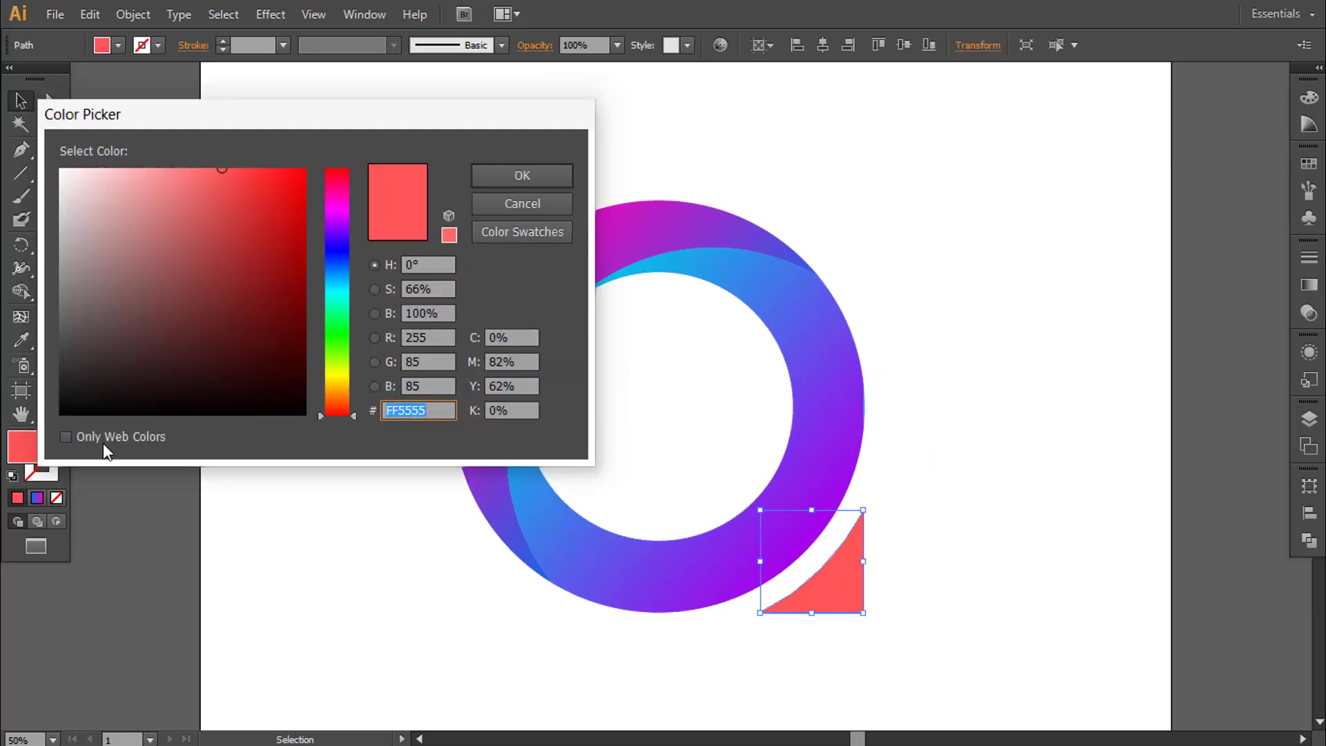
{"action": "mouse_move", "coordinate": [336, 404]}
{"action": "left_mouse_down"}
{"action": "mouse_move", "coordinate": [335, 419]}
{"action": "mouse_move", "coordinate": [336, 399]}
{"action": "left_mouse_up"}
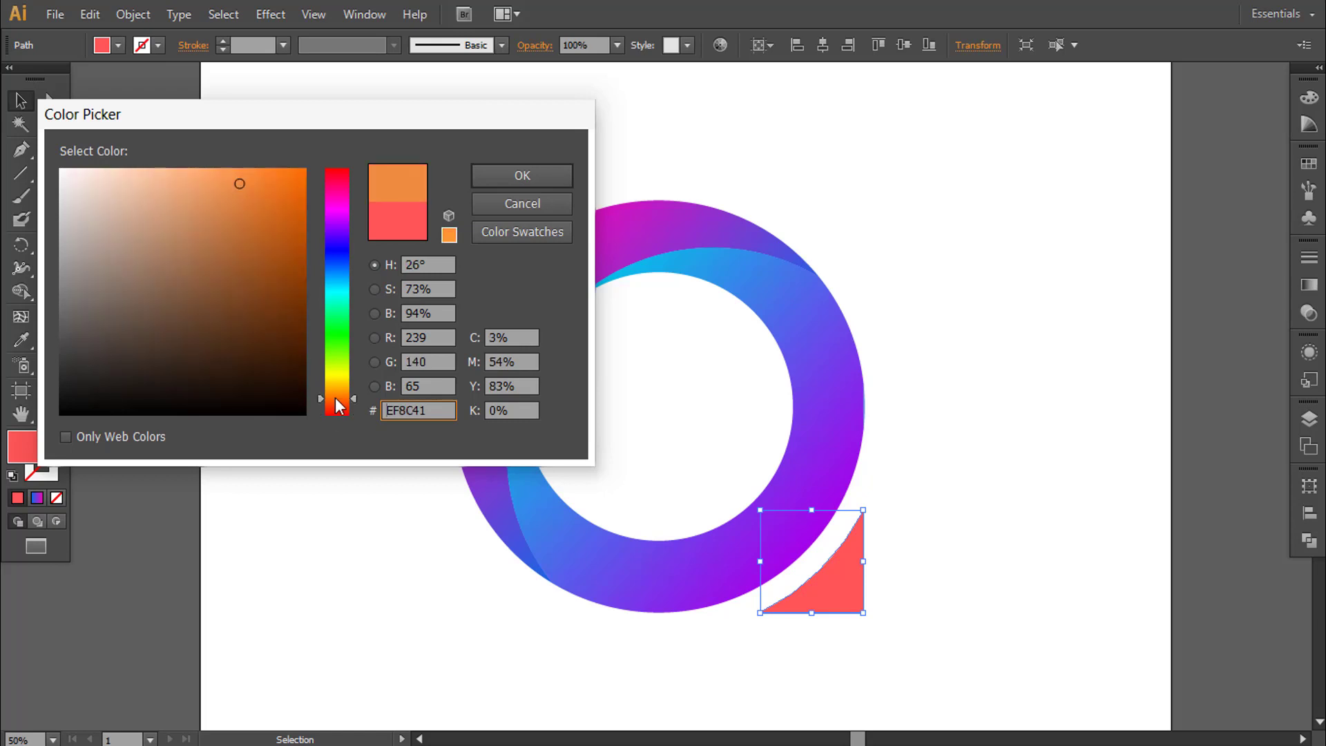
{"action": "left_click_drag", "start_coordinate": [239, 183], "coordinate": [299, 168]}
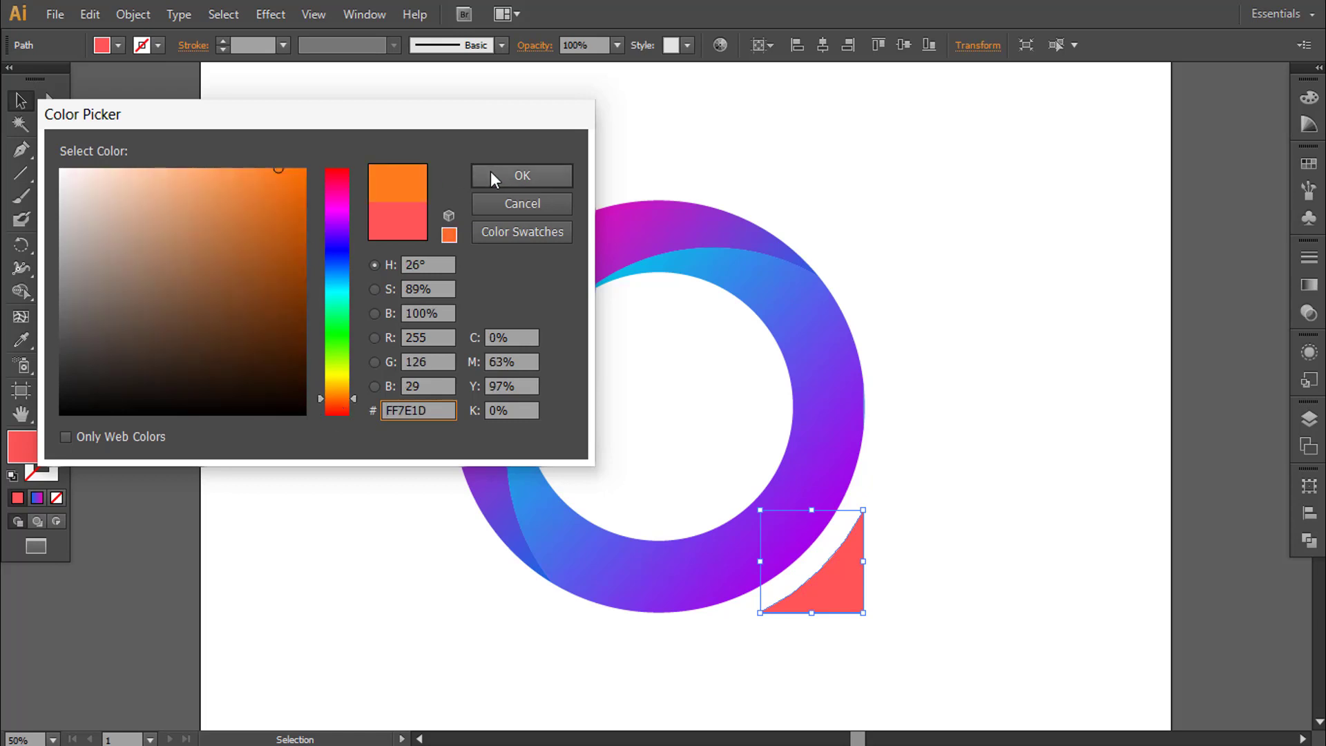
{"action": "left_click", "coordinate": [511, 178]}
{"action": "left_click", "coordinate": [979, 593]}
Scale the ring and corner piece down together to roughly half size and place them in the artboard's left half
{"action": "left_click", "coordinate": [681, 488], "text": "ctrl+alt"}
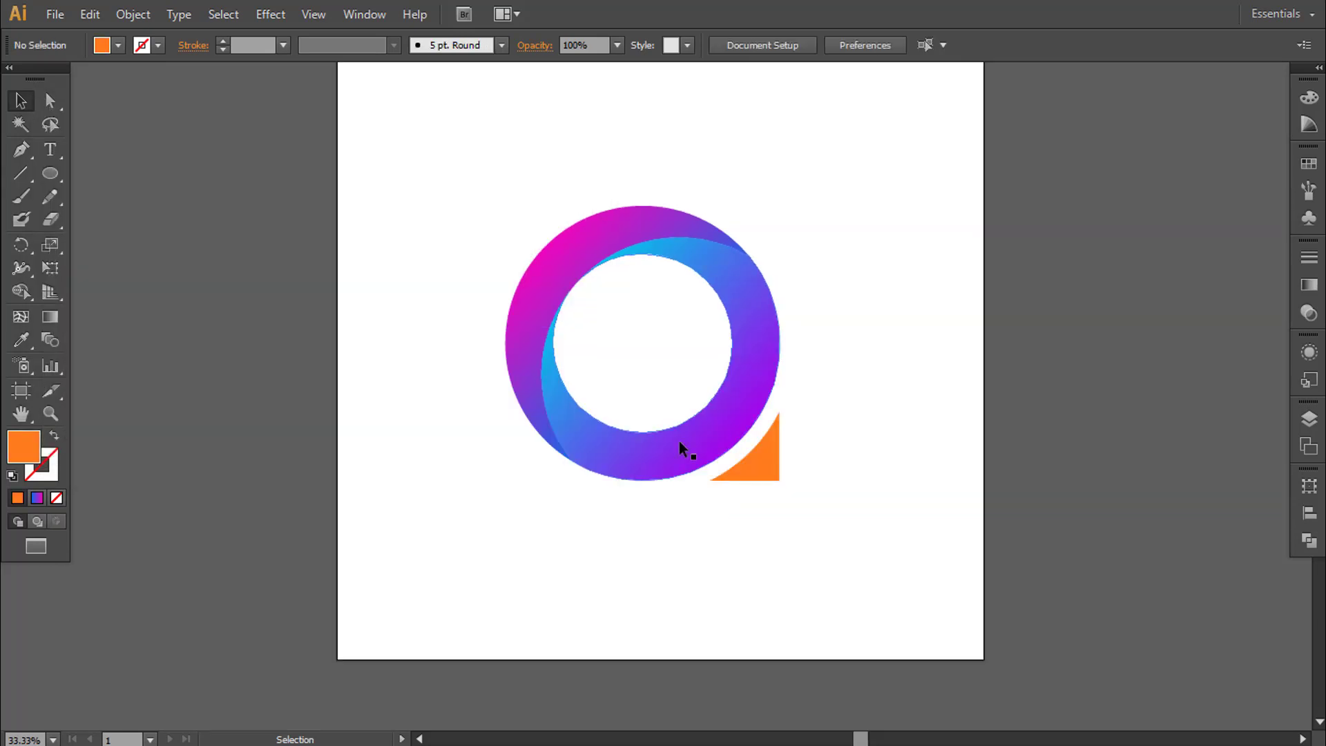
{"action": "left_click_drag", "start_coordinate": [681, 449], "coordinate": [647, 476]}
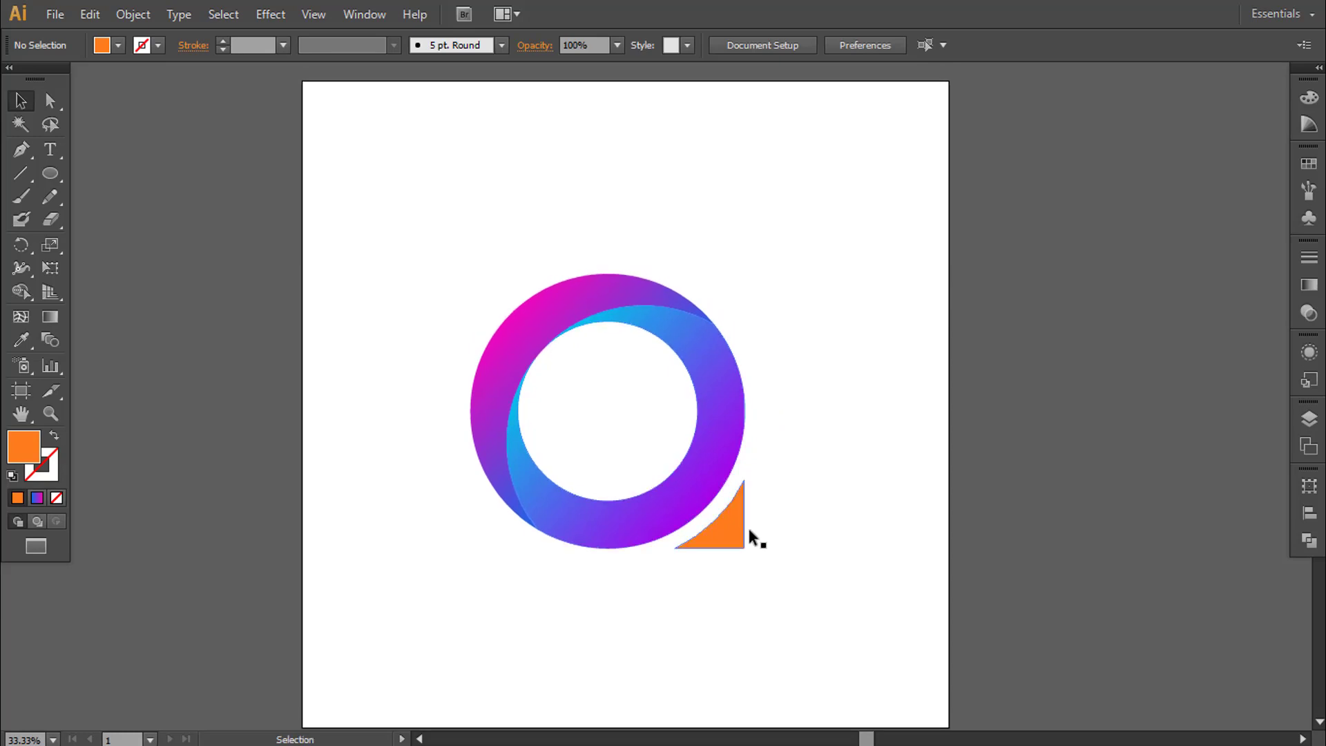
{"action": "left_click_drag", "start_coordinate": [436, 271], "coordinate": [792, 592]}
{"action": "left_click_drag", "start_coordinate": [750, 543], "coordinate": [495, 442]}
{"action": "left_click", "coordinate": [770, 476]}
{"action": "left_click", "coordinate": [677, 465]}
{"action": "left_click", "coordinate": [646, 434]}
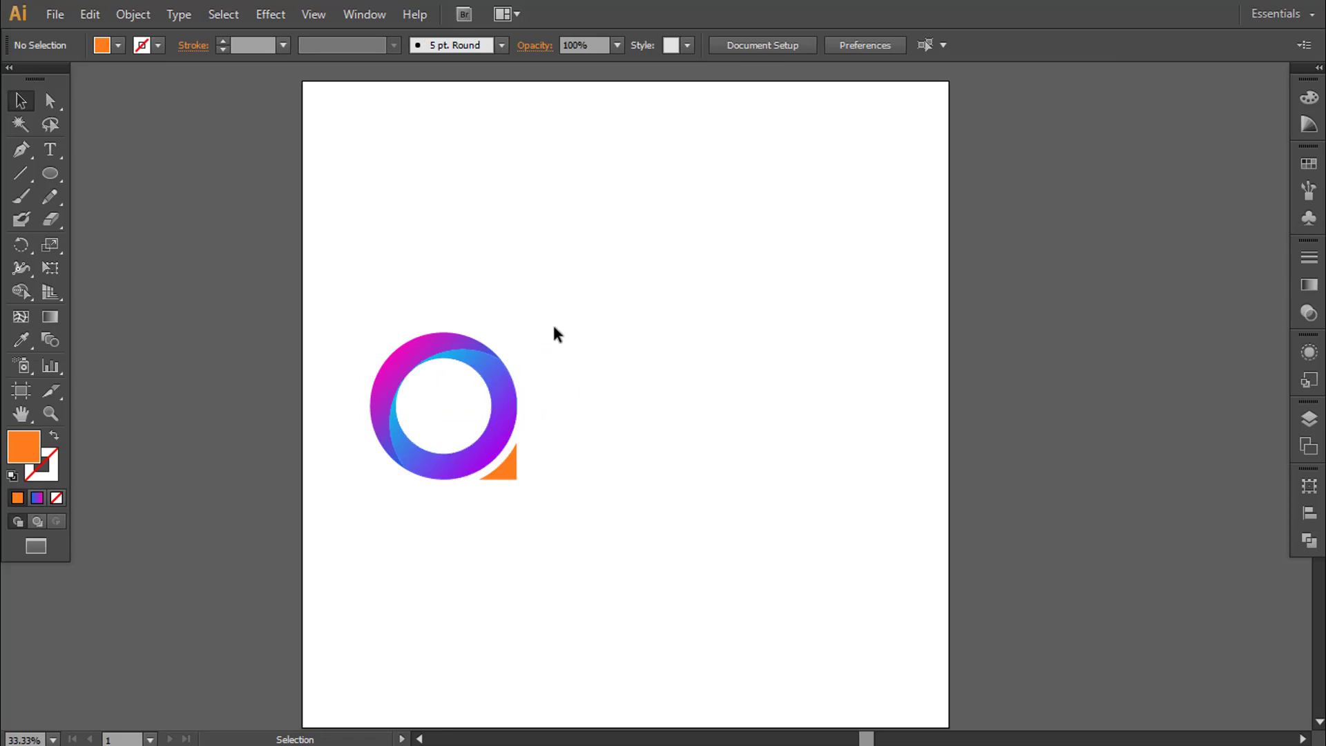
{"action": "left_click_drag", "start_coordinate": [554, 329], "coordinate": [395, 532]}
{"action": "left_click_drag", "start_coordinate": [517, 481], "coordinate": [518, 475]}
{"action": "left_click", "coordinate": [536, 569]}
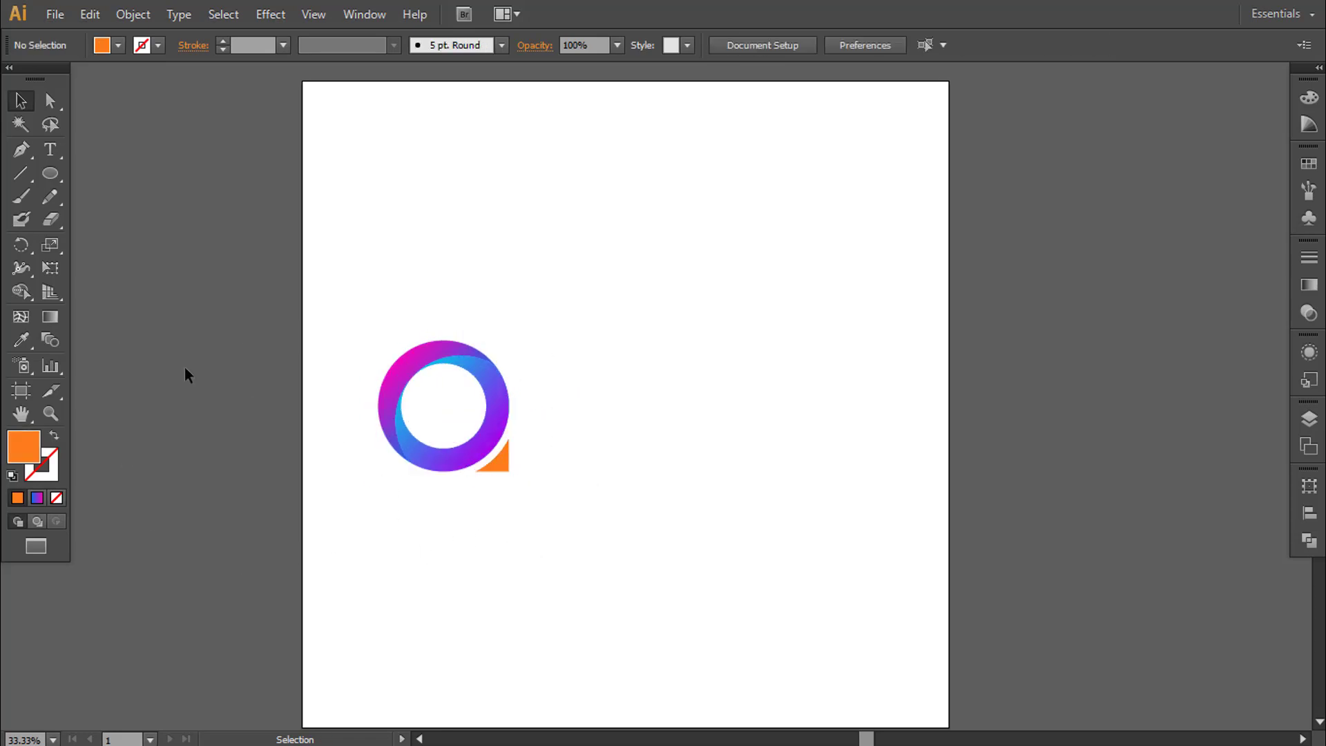
Change the corner piece's fill to black 000000 and deselect it
{"action": "left_click", "coordinate": [499, 461]}
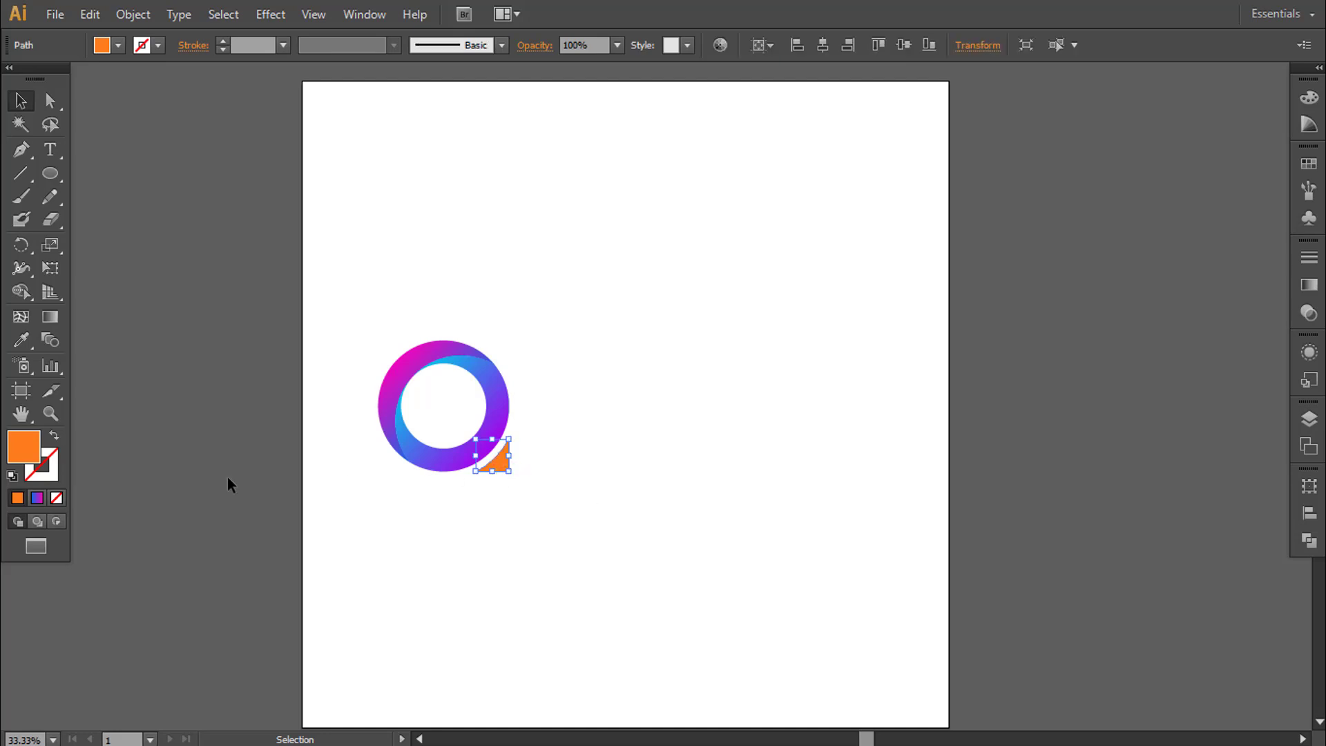
{"action": "double_click", "coordinate": [22, 446]}
{"action": "type", "text": "000000"}
{"action": "left_click", "coordinate": [497, 176]}
{"action": "left_click", "coordinate": [578, 456]}
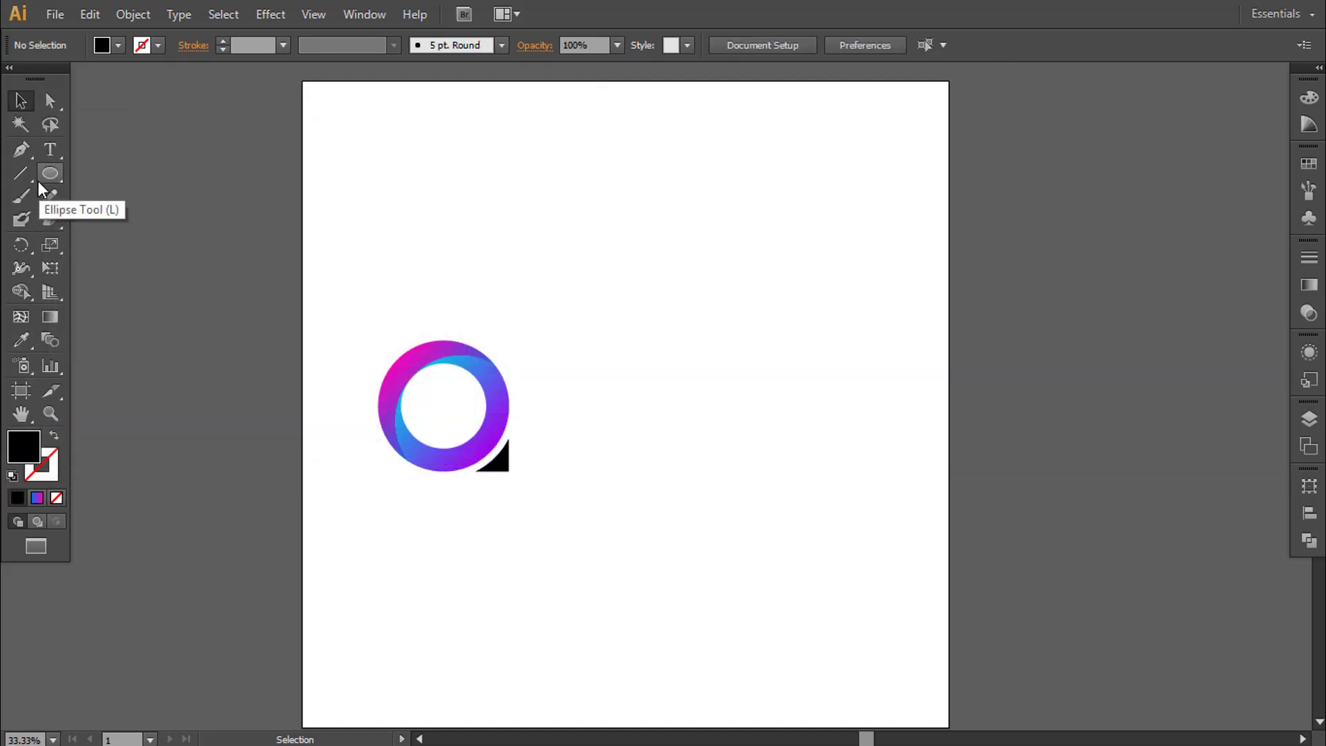
Add the text "QUICK CLICK" at 72 pt to the right of the logo mark
{"action": "left_click", "coordinate": [50, 149]}
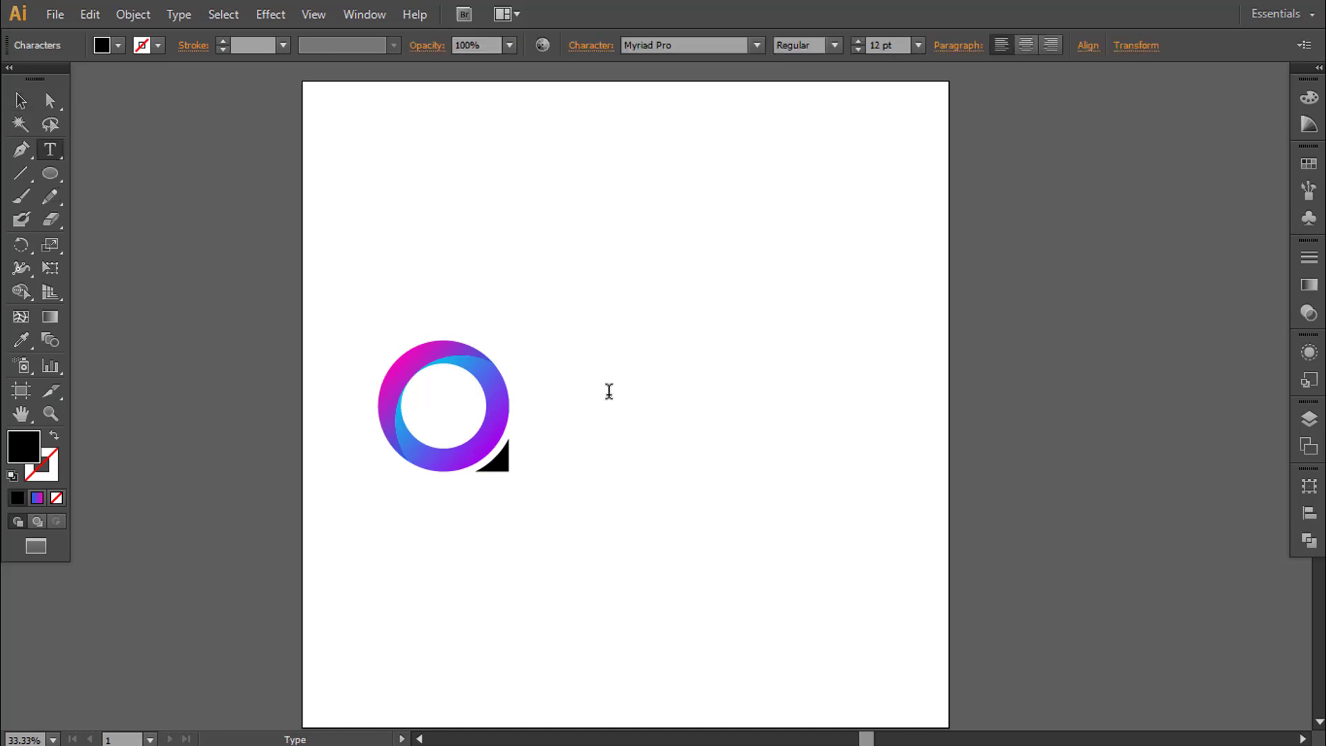
{"action": "left_click", "coordinate": [917, 45]}
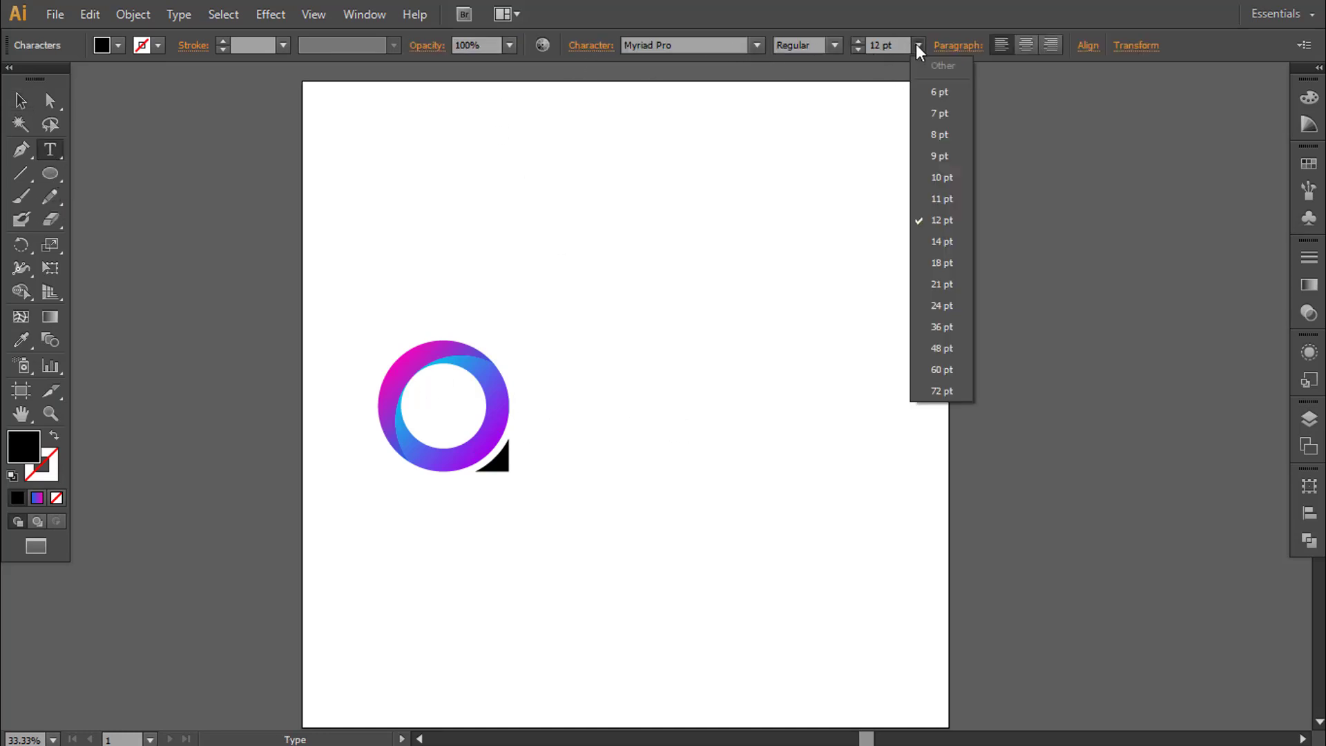
{"action": "left_click", "coordinate": [925, 384]}
{"action": "left_click", "coordinate": [545, 418]}
{"action": "type", "text": "QUICK CLICK"}
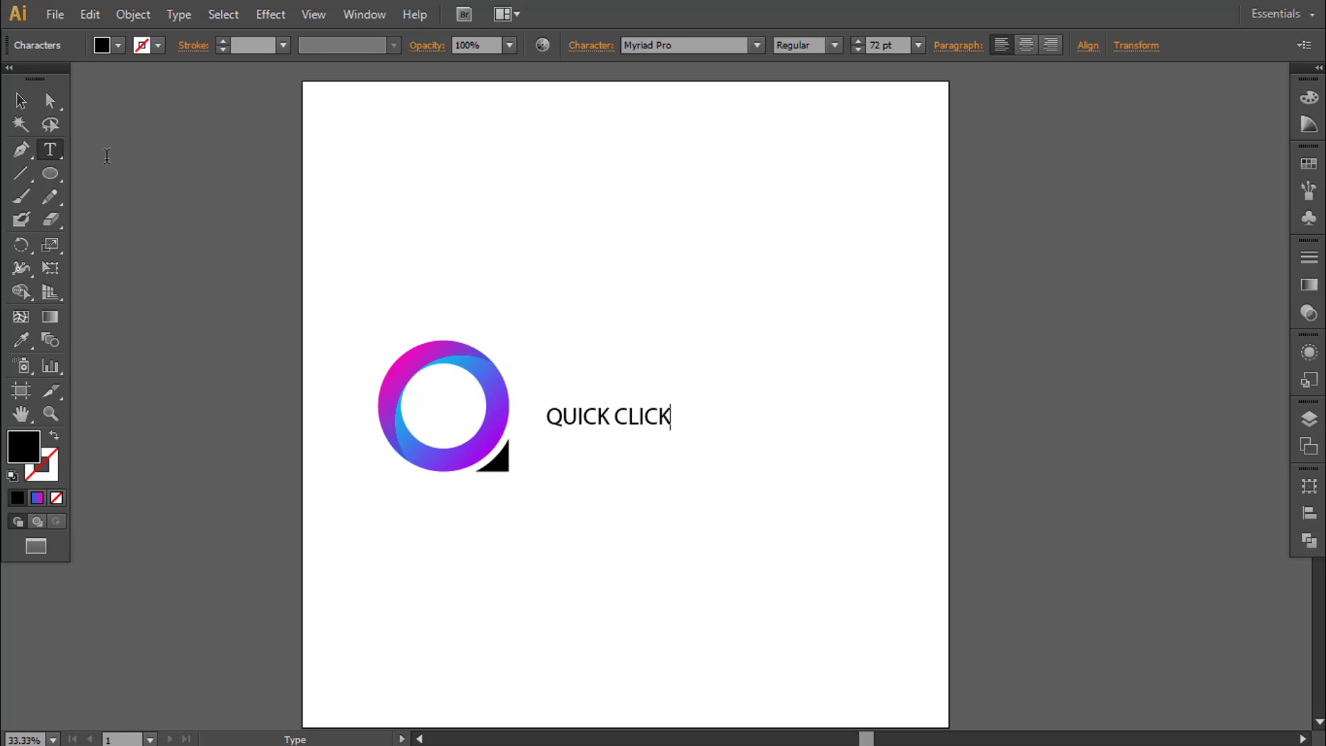
Set the "QUICK CLICK" text's font to Astro Regular
{"action": "left_click", "coordinate": [21, 100]}
{"action": "right_click", "coordinate": [642, 426]}
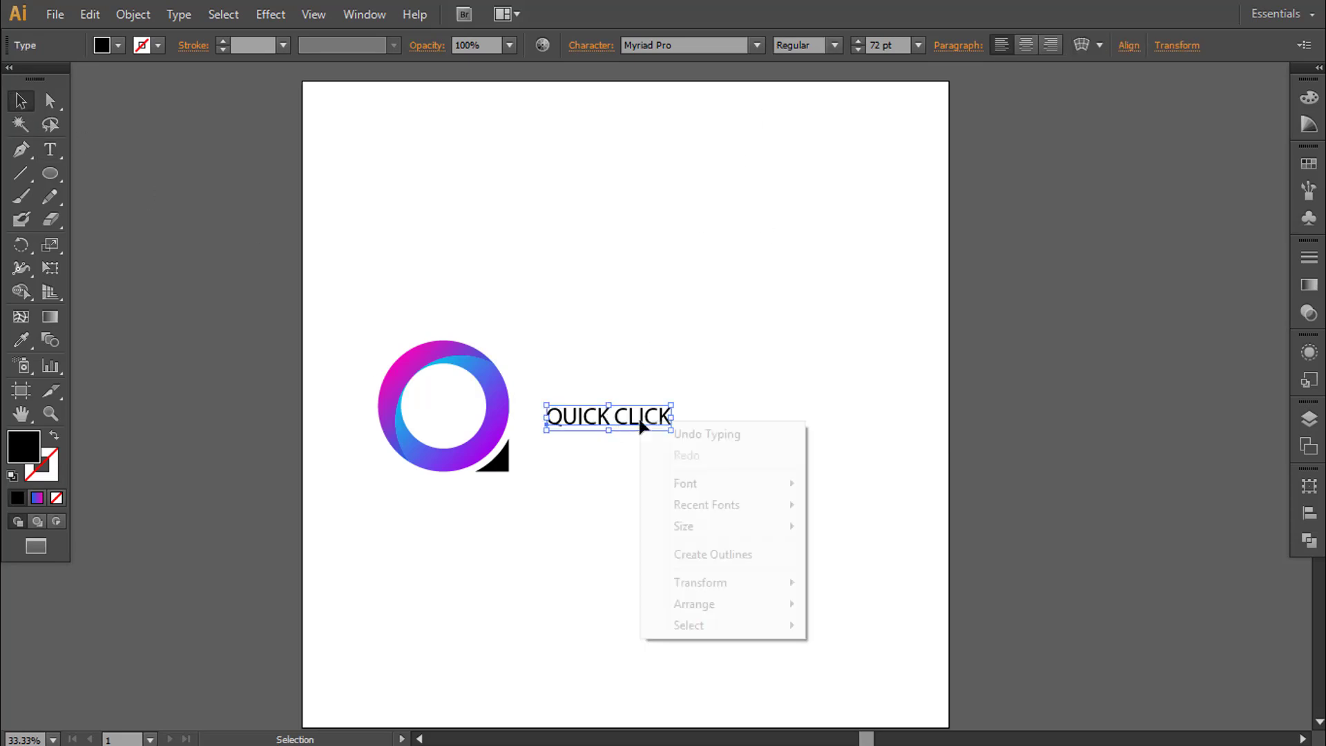
{"action": "mouse_move", "coordinate": [764, 491]}
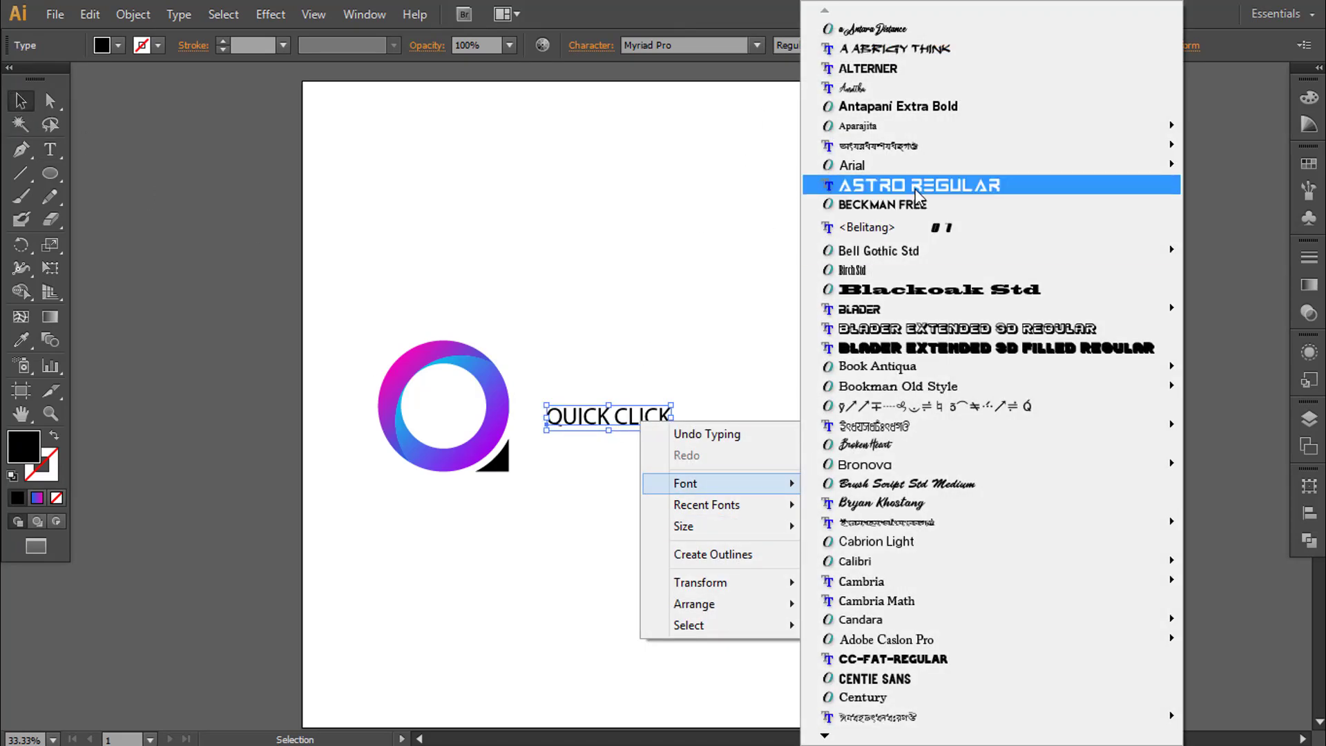
{"action": "left_click", "coordinate": [914, 189]}
{"action": "left_click", "coordinate": [848, 404]}
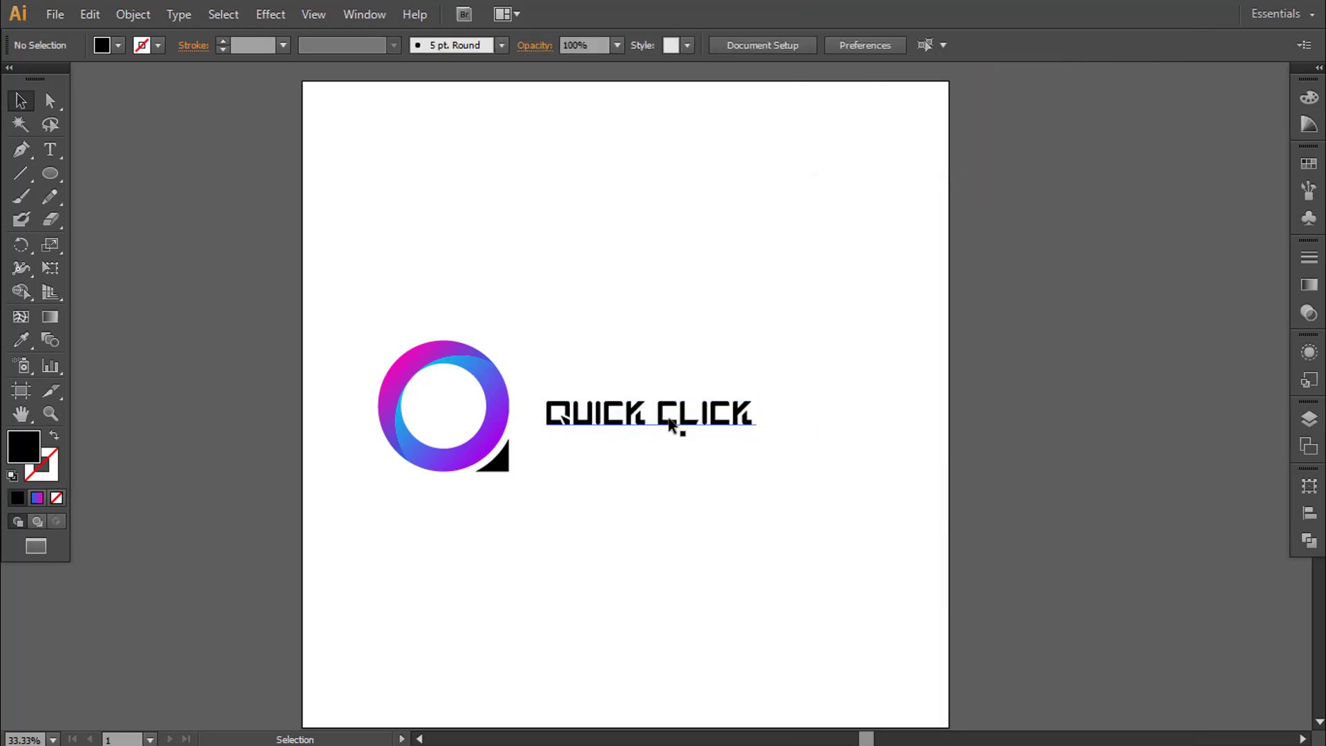
Enlarge the "QUICK CLICK" text to about 117 pt and place it below the level of the logo mark
{"action": "left_click_drag", "start_coordinate": [669, 423], "coordinate": [673, 469]}
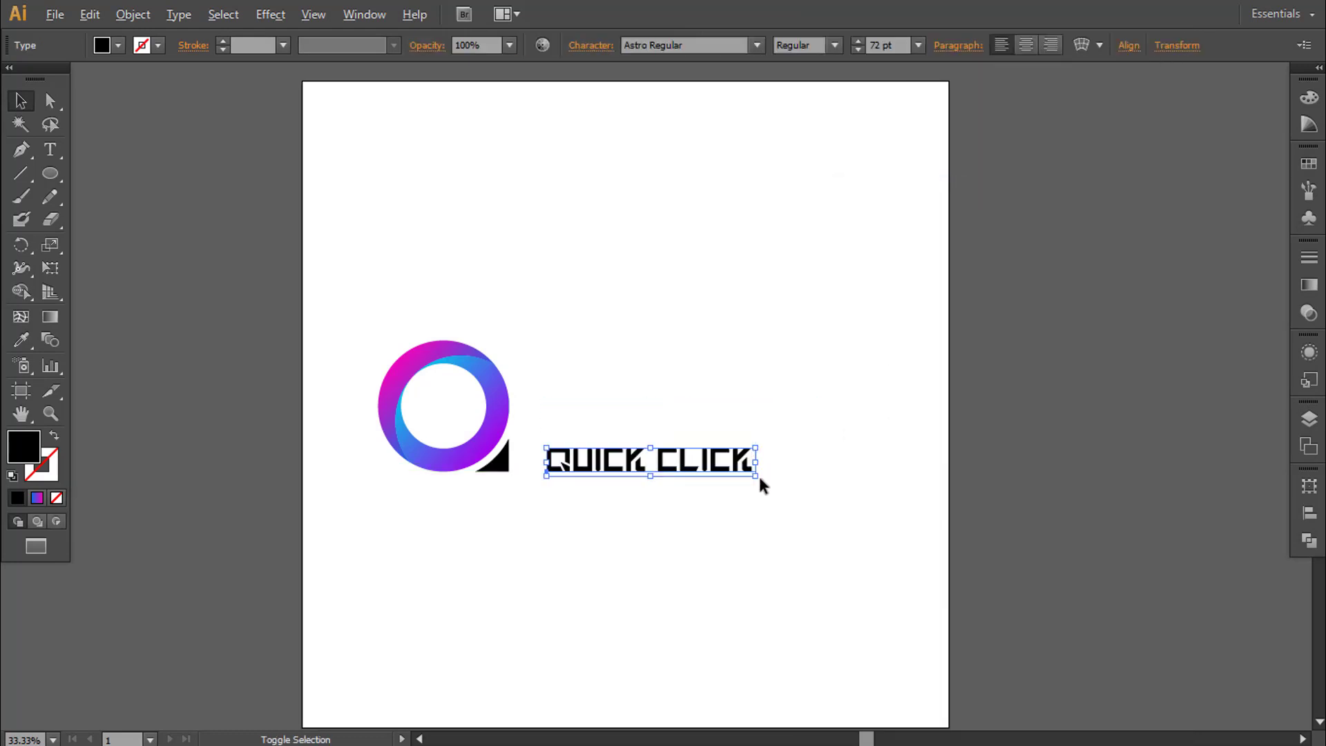
{"action": "left_click_drag", "start_coordinate": [757, 476], "coordinate": [827, 493]}
{"action": "left_click_drag", "start_coordinate": [673, 456], "coordinate": [649, 519]}
{"action": "left_click", "coordinate": [645, 385]}
{"action": "left_click", "coordinate": [818, 541]}
{"action": "left_click_drag", "start_coordinate": [878, 563], "coordinate": [836, 549]}
{"action": "left_click", "coordinate": [783, 583]}
Move the ring and corner piece horizontally to the middle of the artboard, above the text
{"action": "left_click", "coordinate": [457, 452]}
{"action": "left_click_drag", "start_coordinate": [457, 453], "coordinate": [635, 453]}
{"action": "left_click", "coordinate": [807, 460]}
Change the "QUICK CLICK" text's font to Beckman Free and centre the text closely beneath the logo mark
{"action": "left_click", "coordinate": [790, 526]}
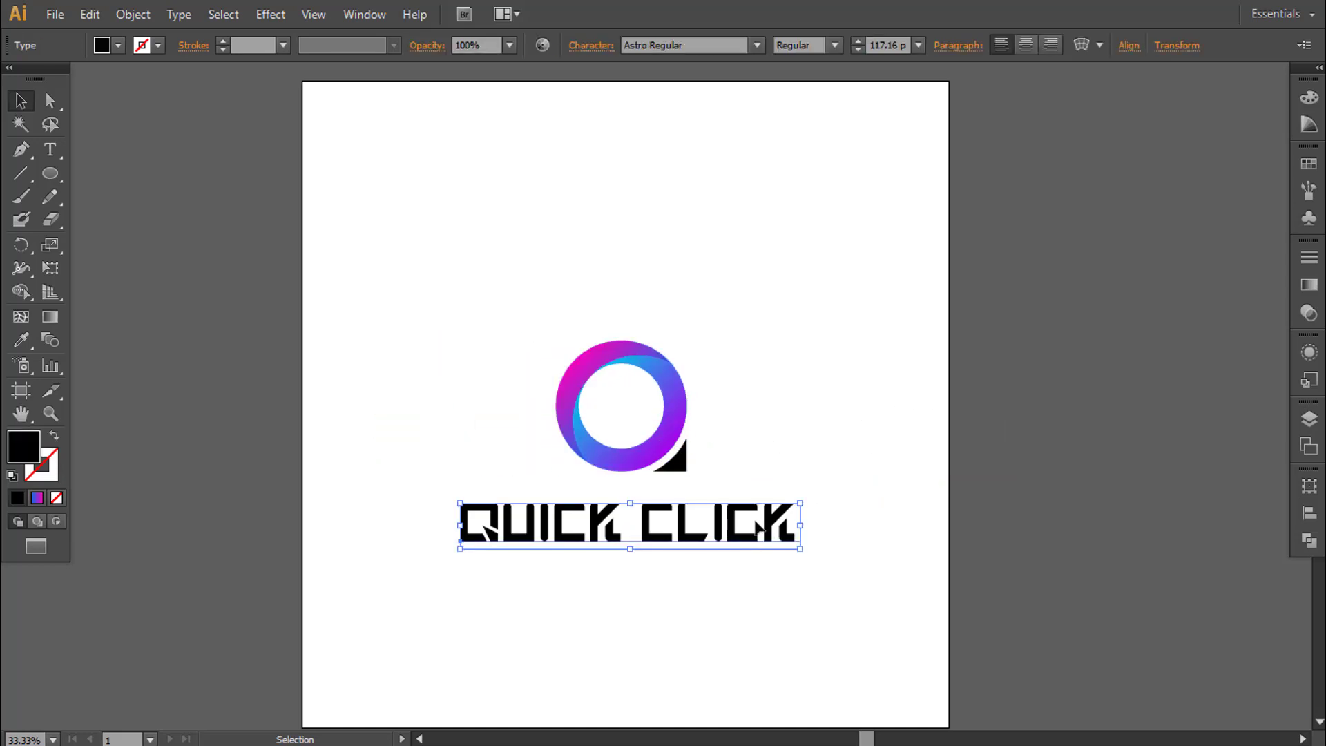
{"action": "right_click", "coordinate": [754, 521]}
{"action": "mouse_move", "coordinate": [863, 365]}
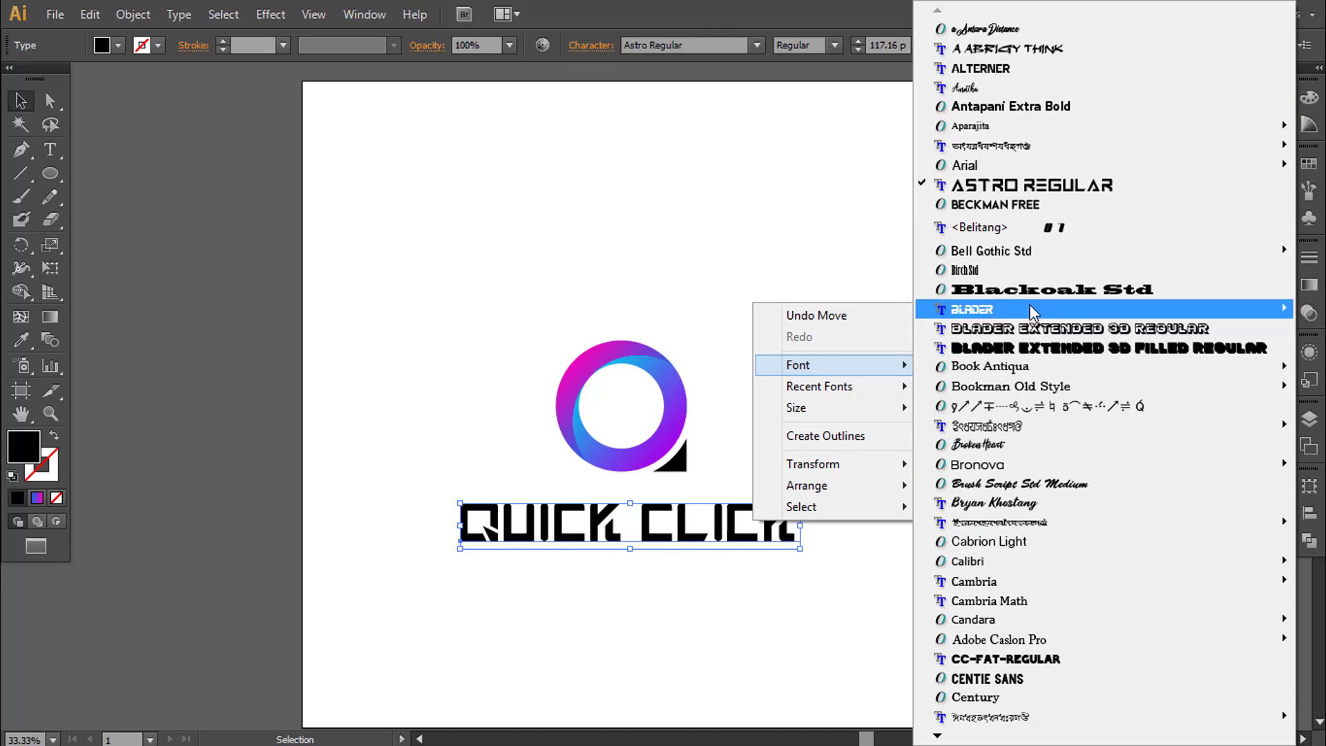
{"action": "left_click", "coordinate": [1018, 204]}
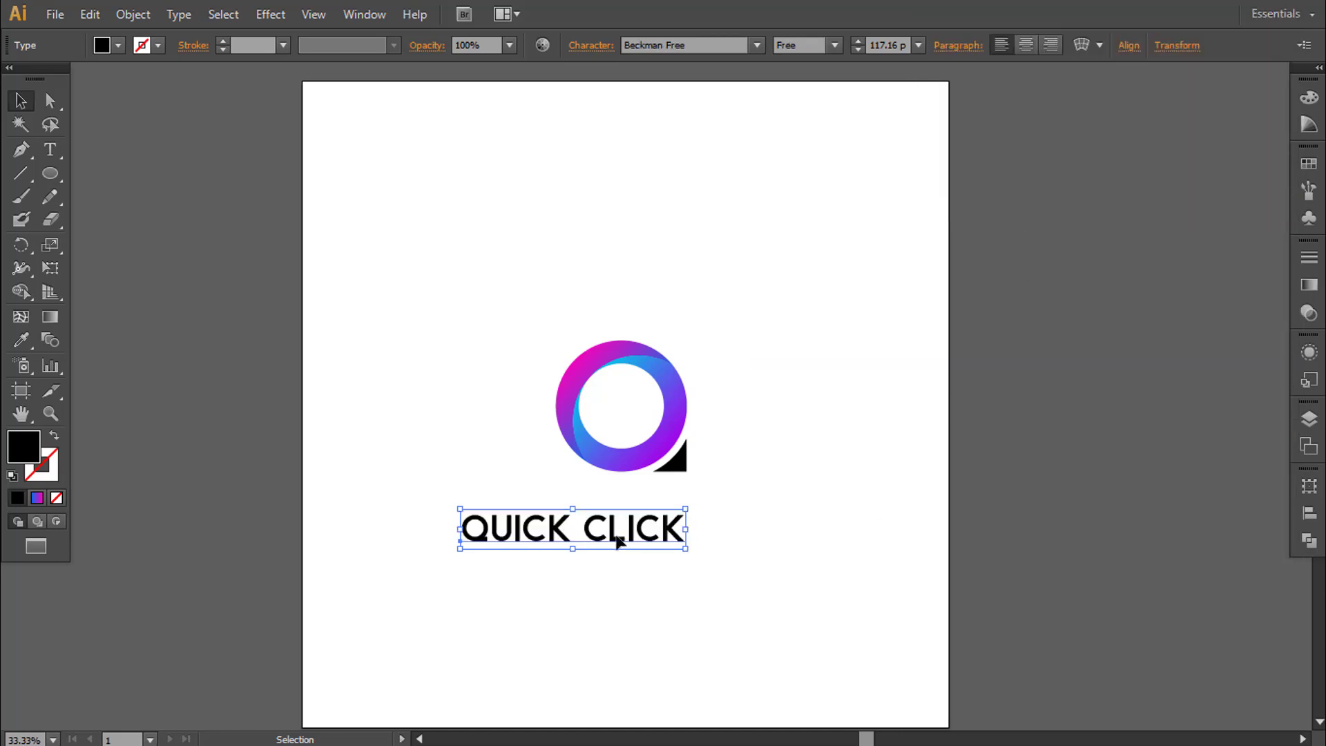
{"action": "left_click_drag", "start_coordinate": [617, 542], "coordinate": [673, 521]}
{"action": "left_click", "coordinate": [649, 599]}
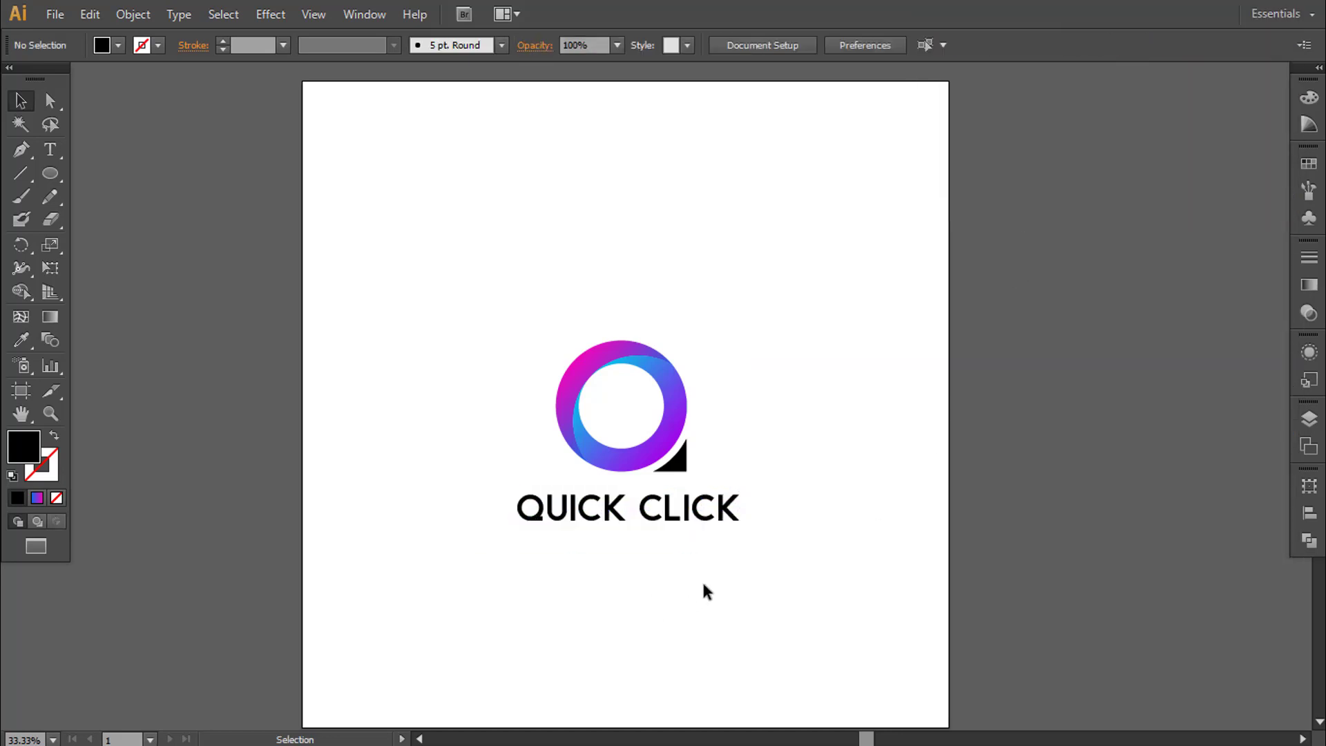
Scale the logo mark and text up together to roughly twice their size so they fill most of the artboard's width
{"action": "left_click_drag", "start_coordinate": [800, 299], "coordinate": [449, 585]}
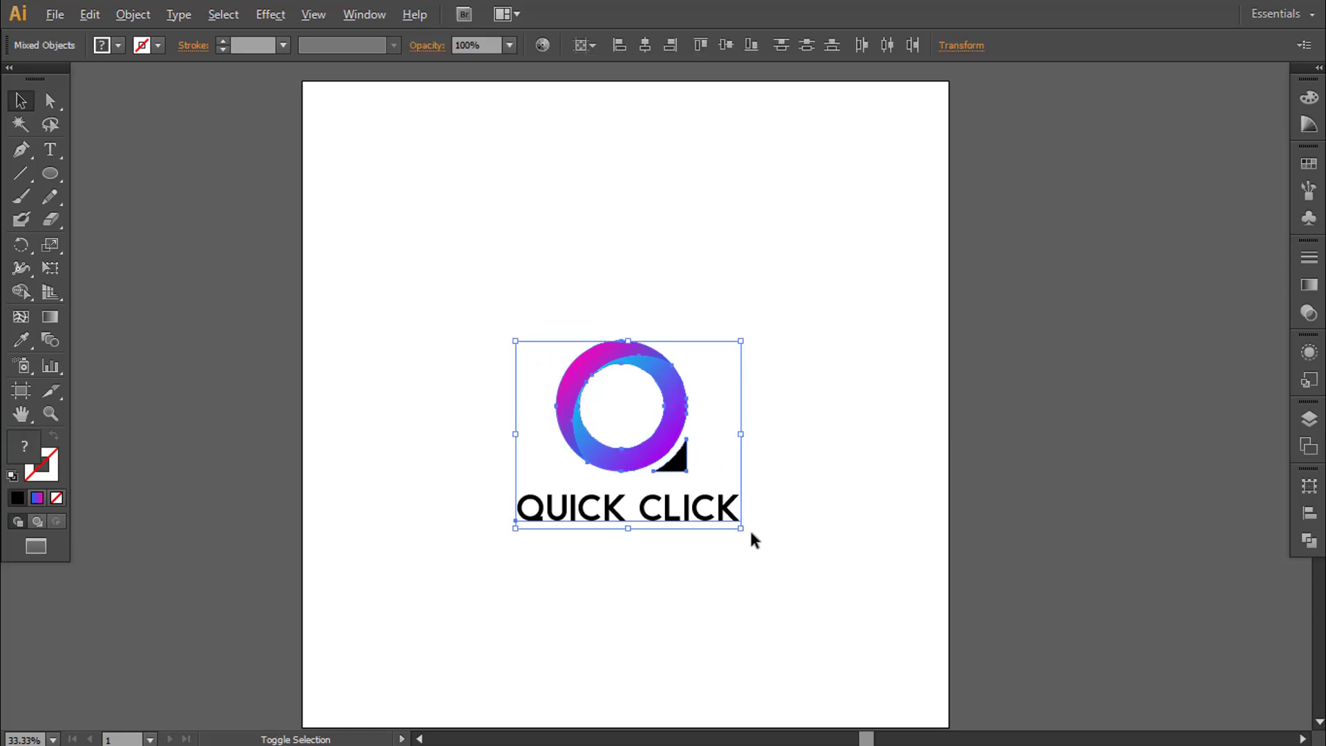
{"action": "left_click_drag", "start_coordinate": [751, 536], "coordinate": [875, 671]}
{"action": "left_click", "coordinate": [902, 486]}
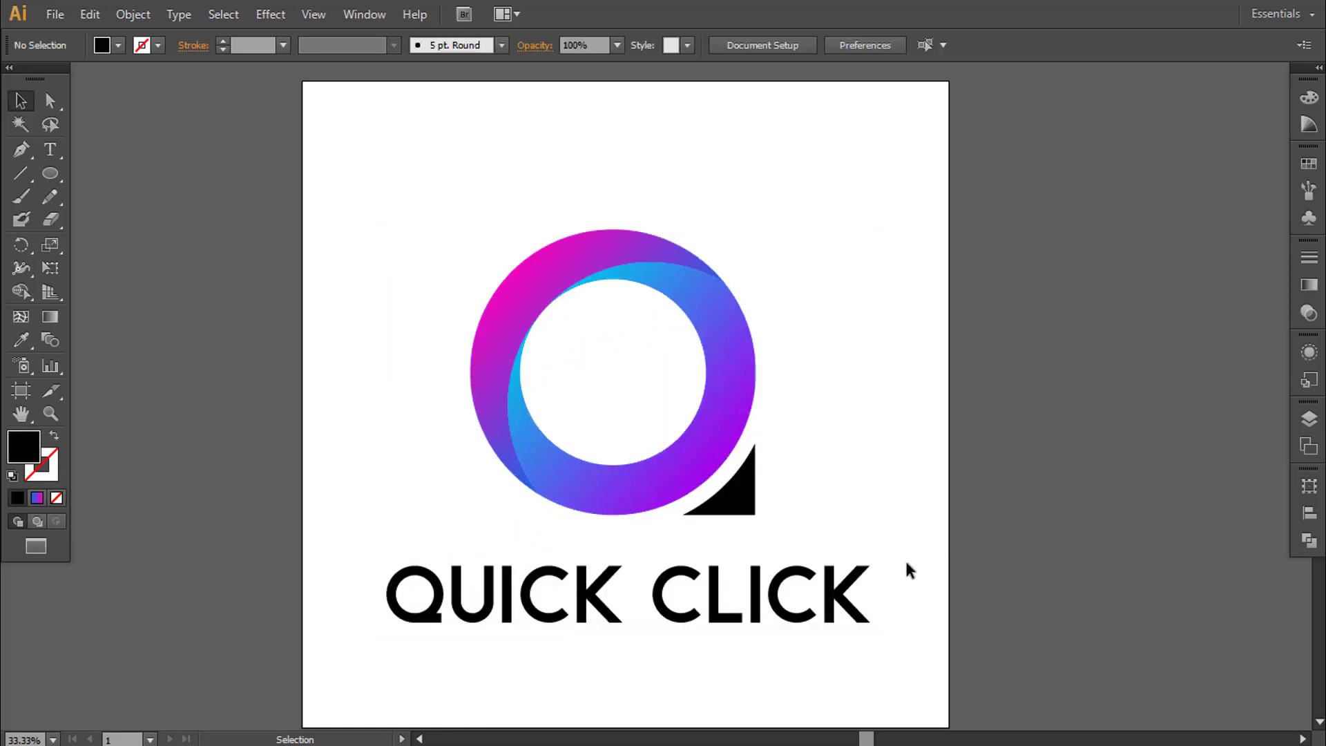
{"action": "left_click", "coordinate": [788, 509], "text": "ctrl+alt"}
{"action": "left_click_drag", "start_coordinate": [591, 522], "coordinate": [666, 579]}
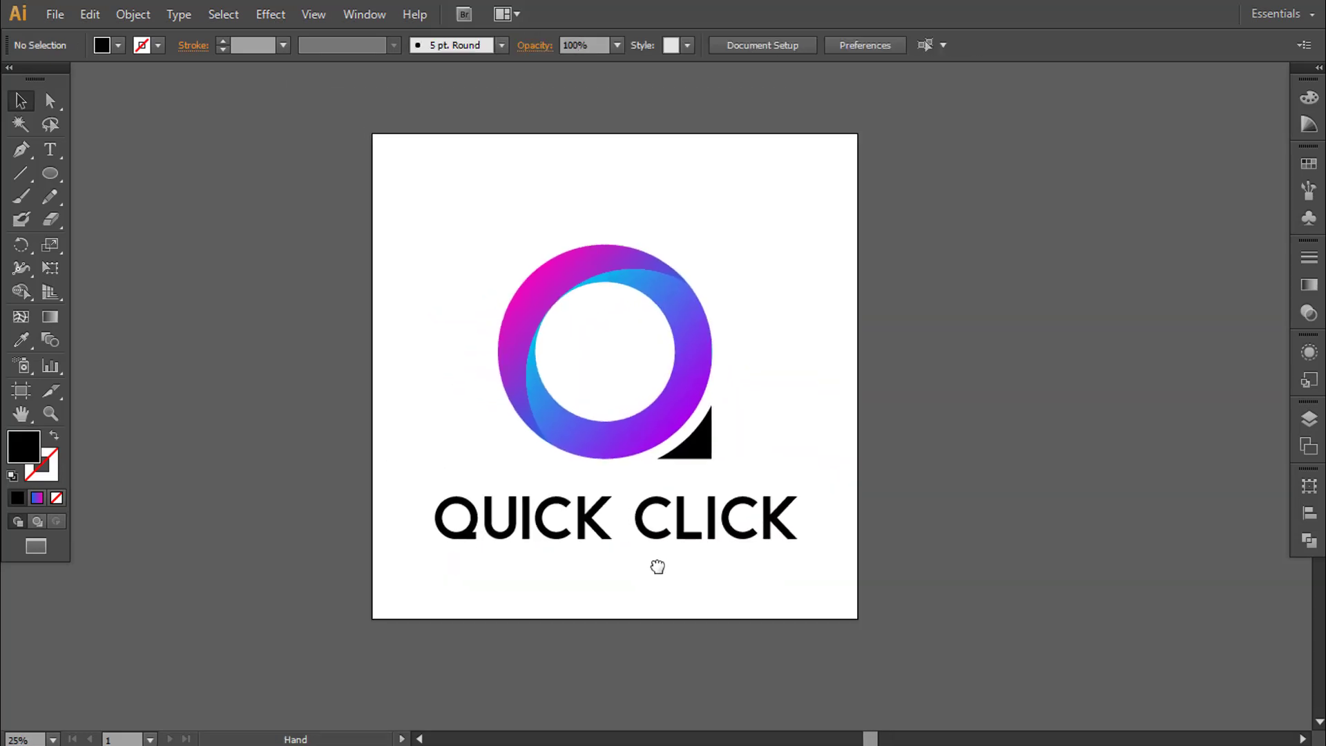